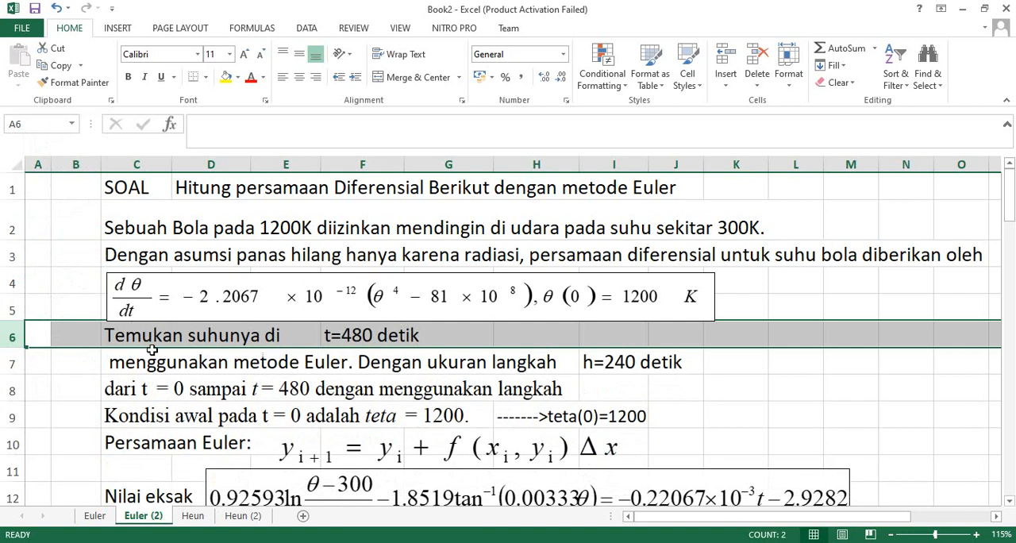
# Narrow the differential equation box in rows 4–5 so its right edge ends near the start of column I.
pyautogui.click(548, 344)
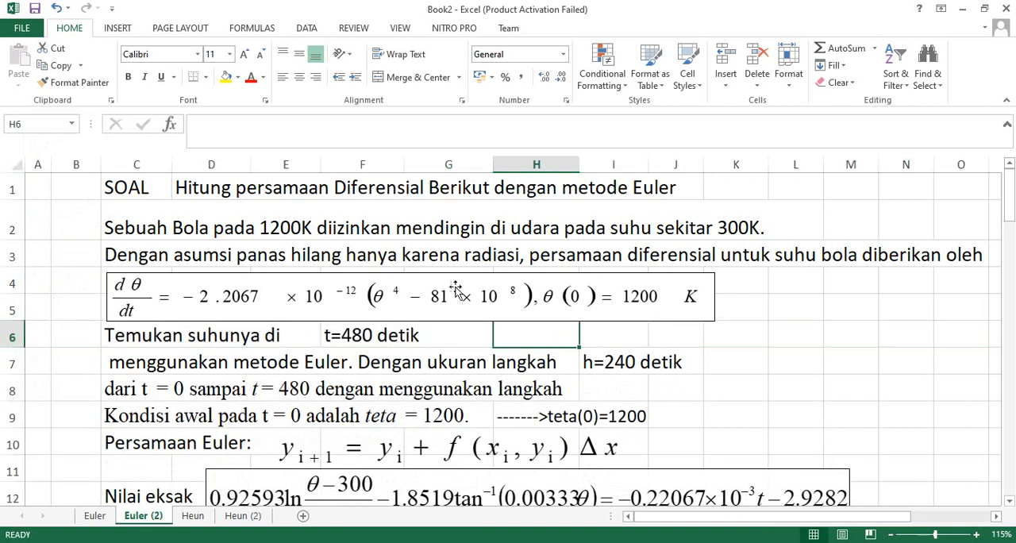
pyautogui.click(609, 293)
pyautogui.moveTo(715, 297); pyautogui.dragTo(635, 300)
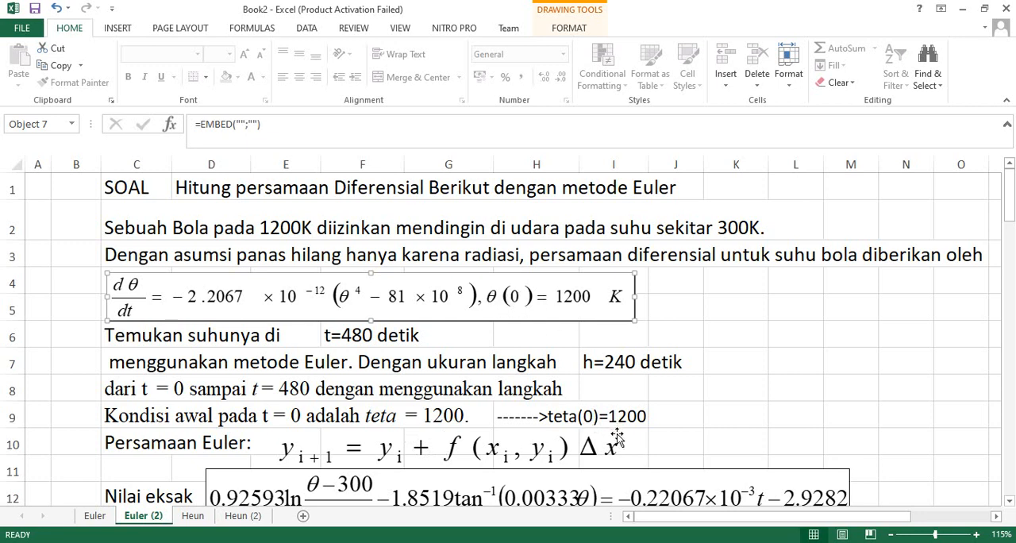
# Narrow the Euler formula object in row 10 and nudge it slightly up and to the left.
pyautogui.click(406, 460)
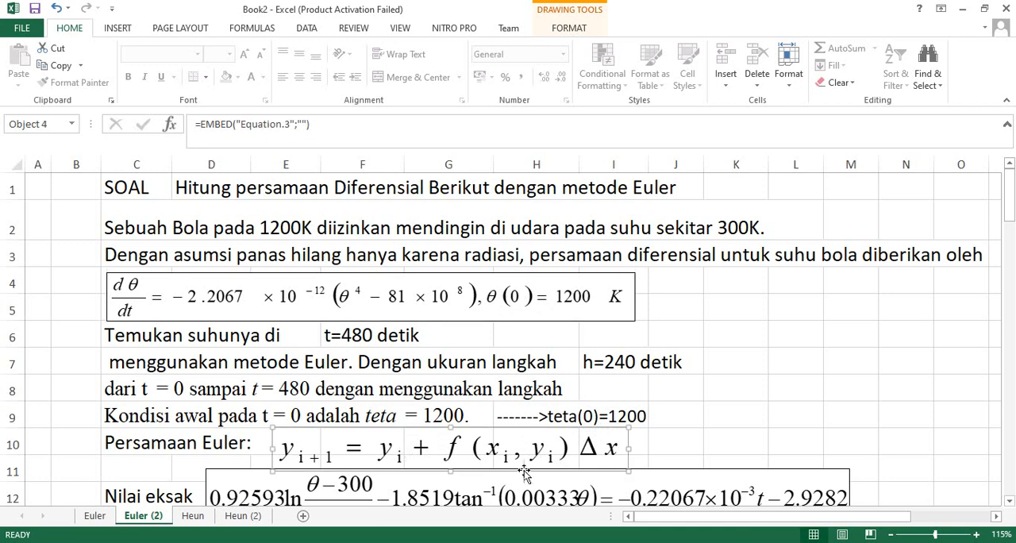
pyautogui.moveTo(629, 449); pyautogui.dragTo(569, 450)
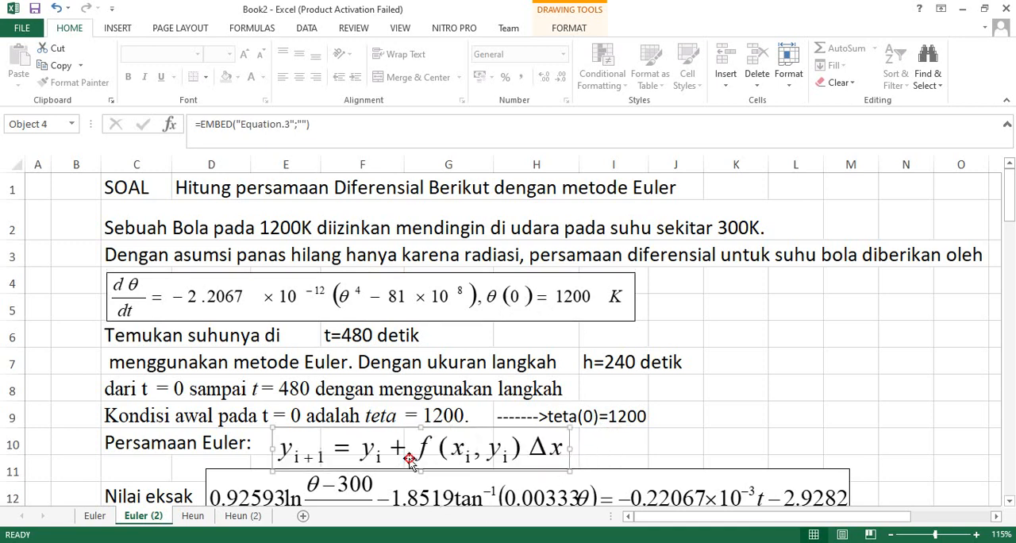
pyautogui.moveTo(410, 458); pyautogui.dragTo(407, 454)
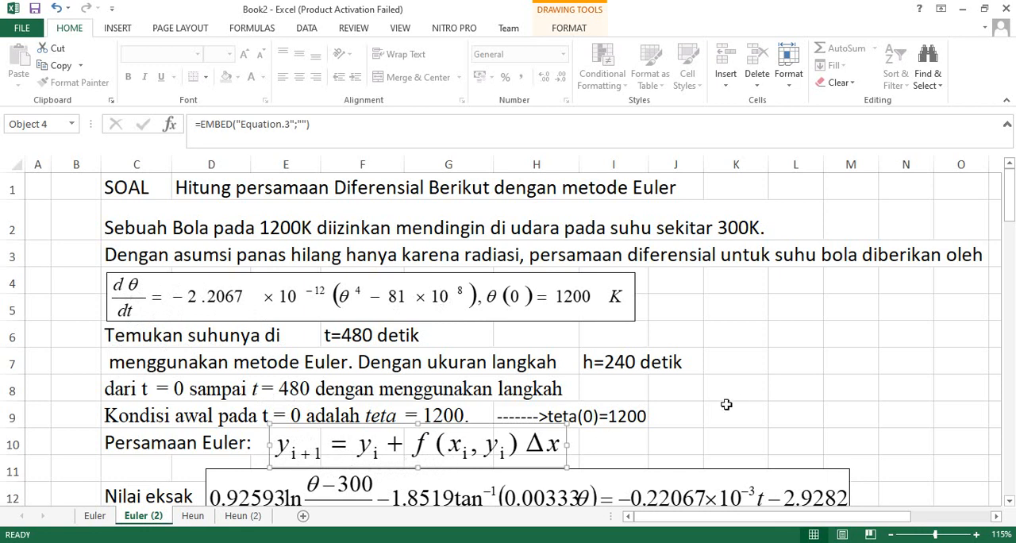
# Review the differential equation, exact-value equation, step and initial values, and the iteration table on the Euler (2) sheet.
pyautogui.click(400, 314)
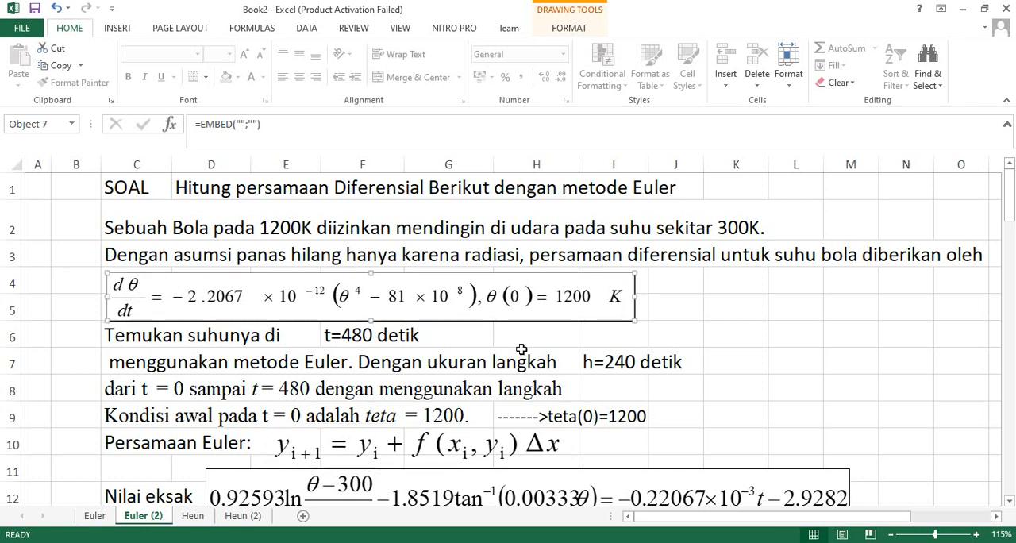
pyautogui.click(1009, 501)
pyautogui.click(1010, 501)
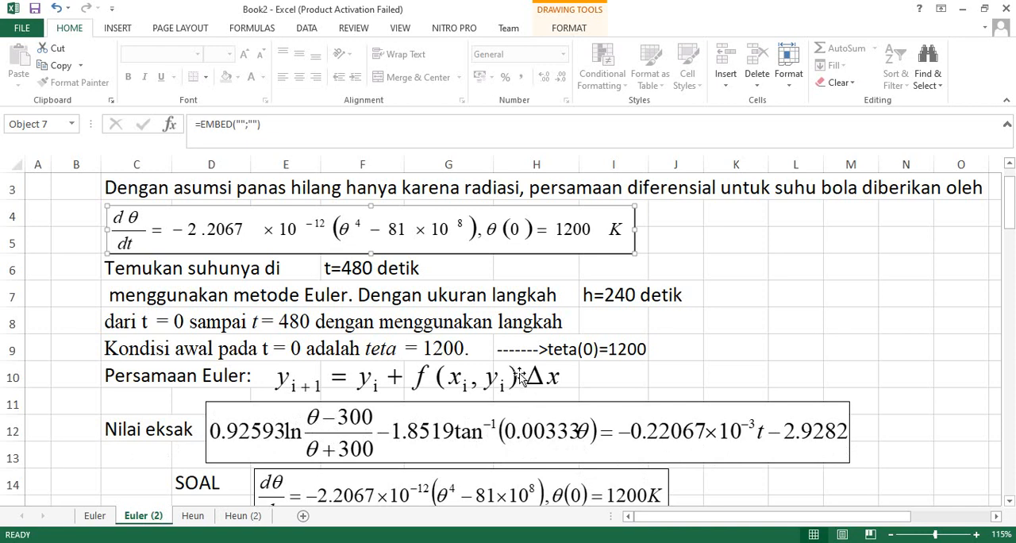
pyautogui.scroll(-1, 520, 376)
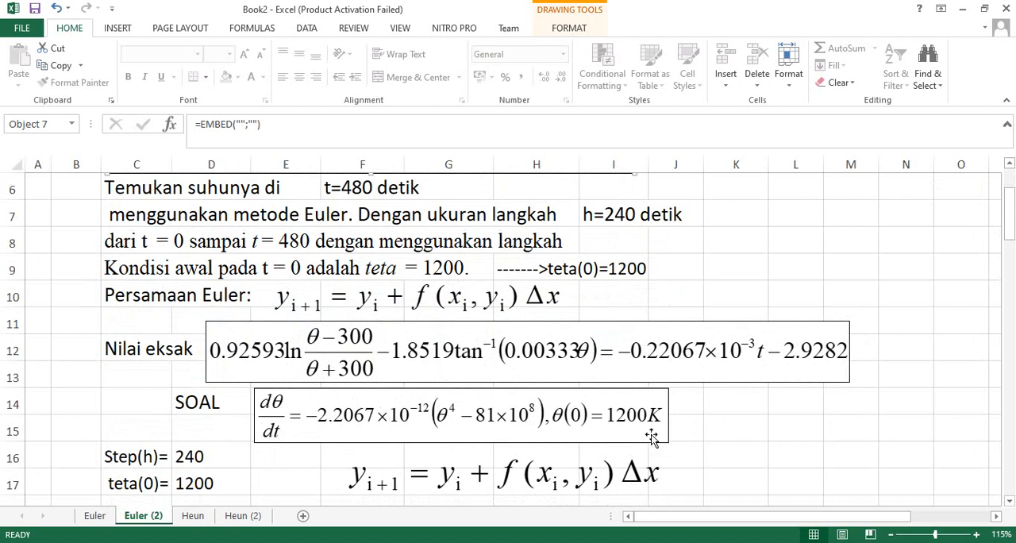
pyautogui.scroll(-1, 654, 429)
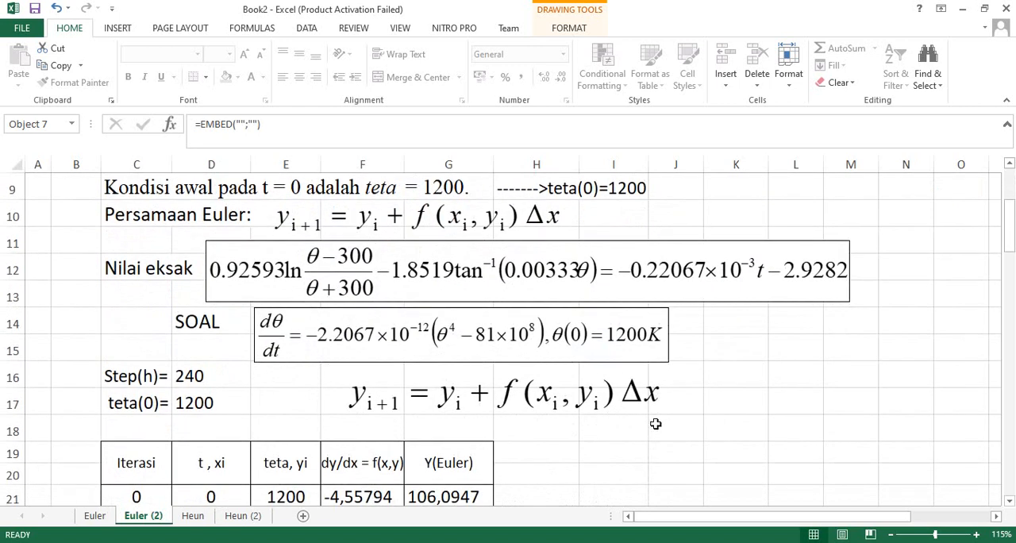
pyautogui.scroll(-1, 656, 421)
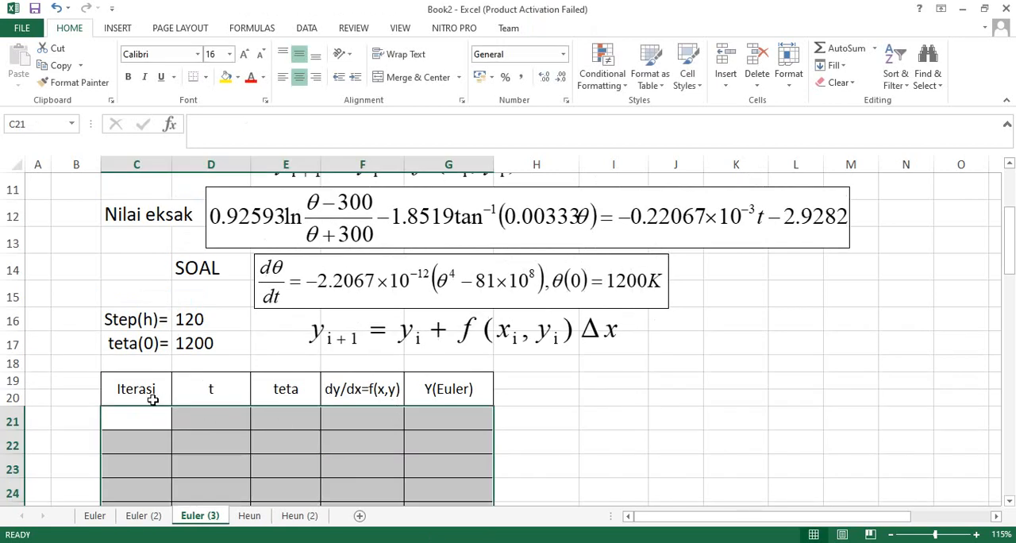
# Change the "t" column header of the Euler (3) iteration table to "t, xi".
pyautogui.click(127, 395)
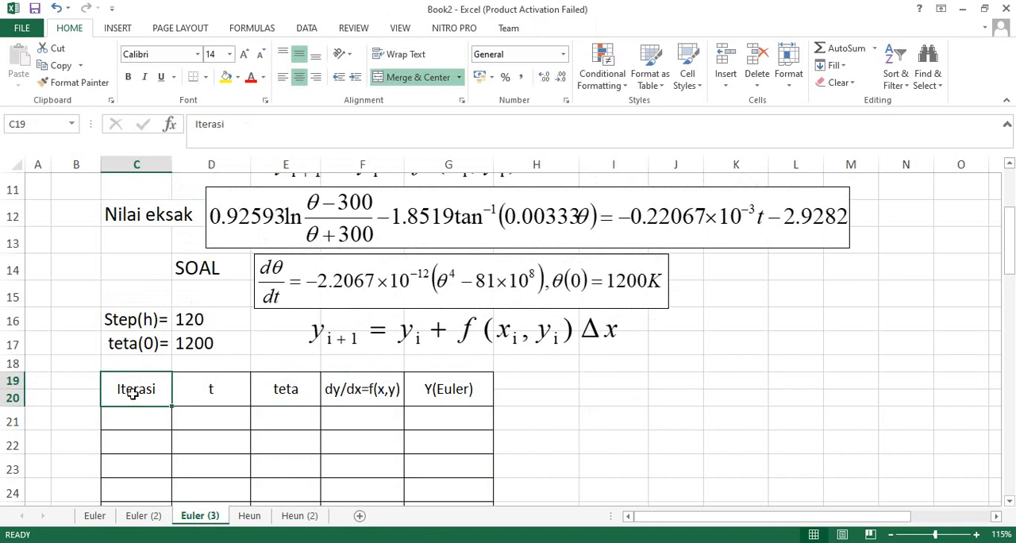
pyautogui.moveTo(160, 389); pyautogui.dragTo(421, 396)
pyautogui.click(132, 389)
pyautogui.click(219, 389)
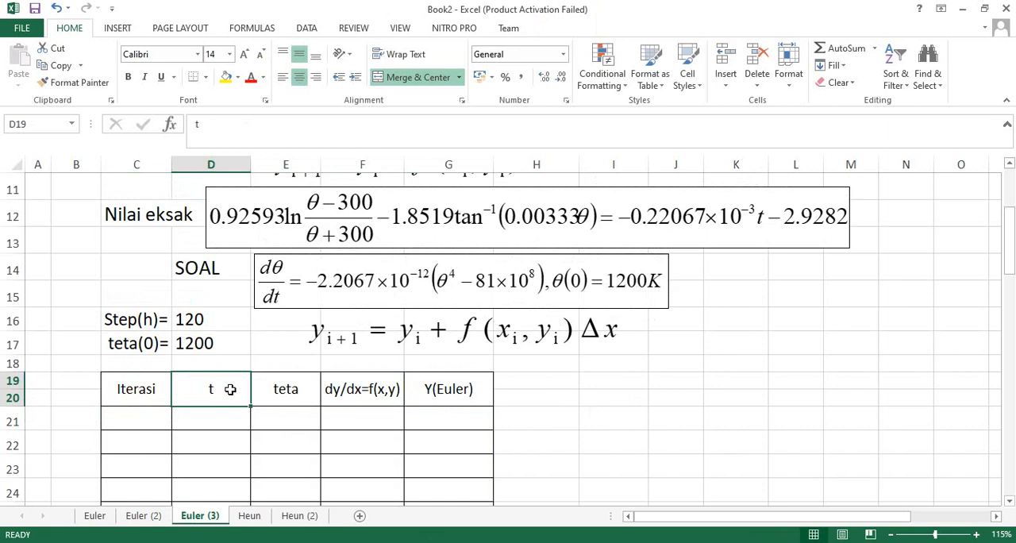
pyautogui.doubleClick(227, 392)
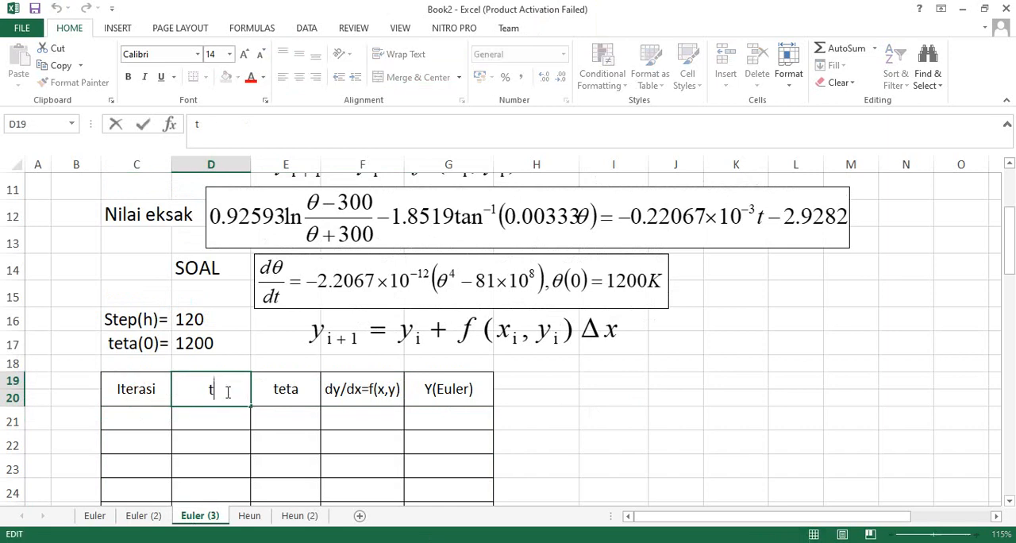
pyautogui.write(', xi')
# Change the "teta" column header of the iteration table to "teta, yi".
pyautogui.click(286, 389)
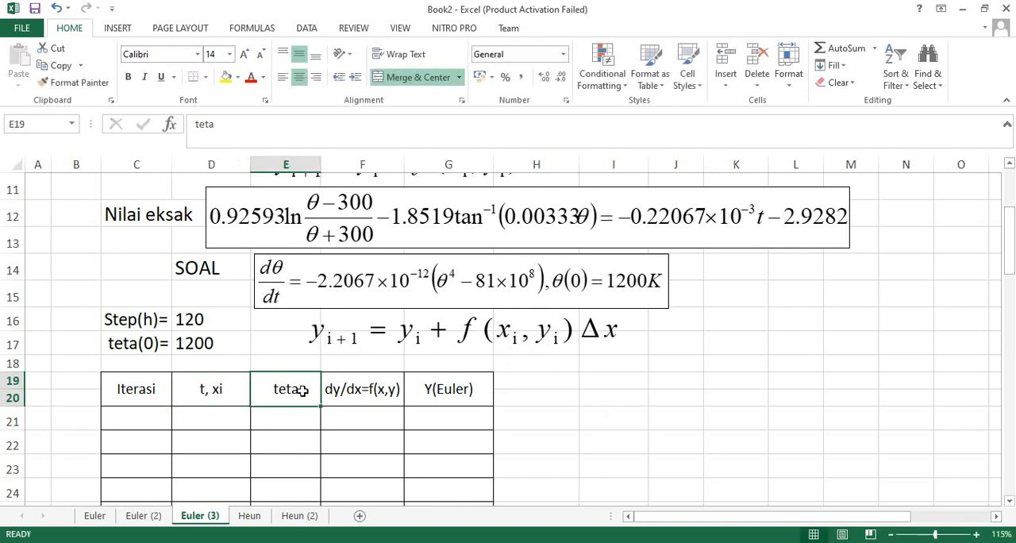
pyautogui.doubleClick(310, 388)
pyautogui.write(',')
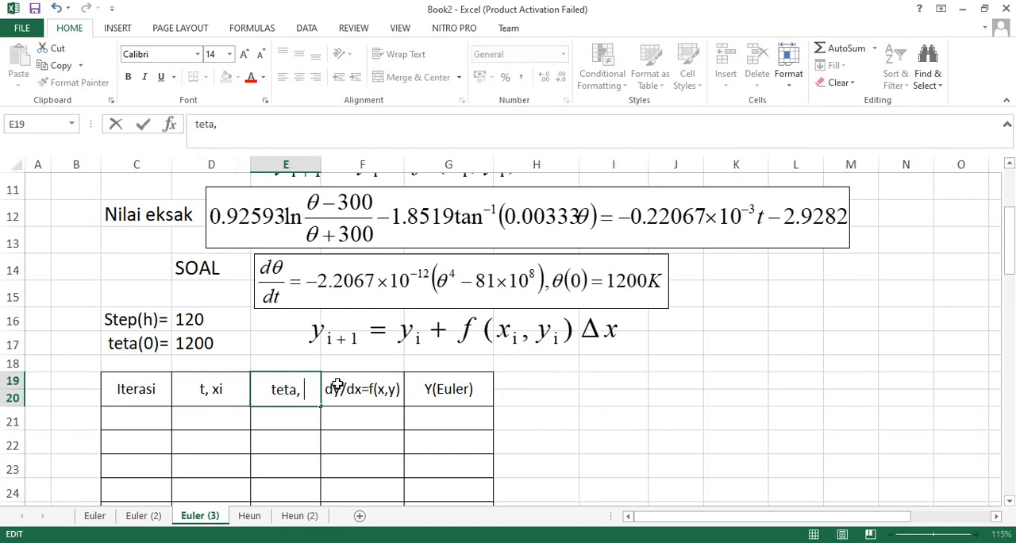
pyautogui.write(' yi')
pyautogui.press('Return')
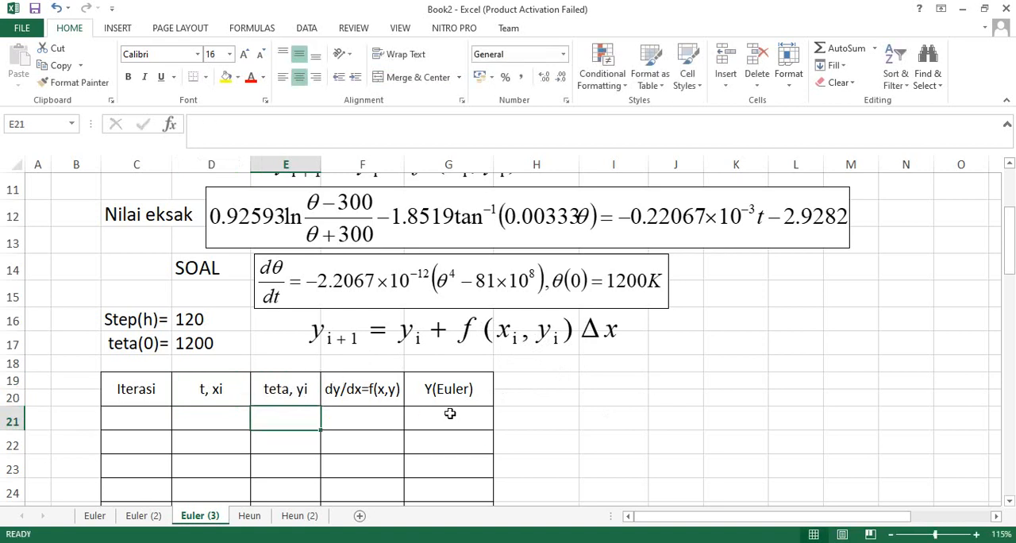
# Add spaces around the equals sign in the derivative column header so it reads "dy/dx = f(x,y)".
pyautogui.doubleClick(369, 393)
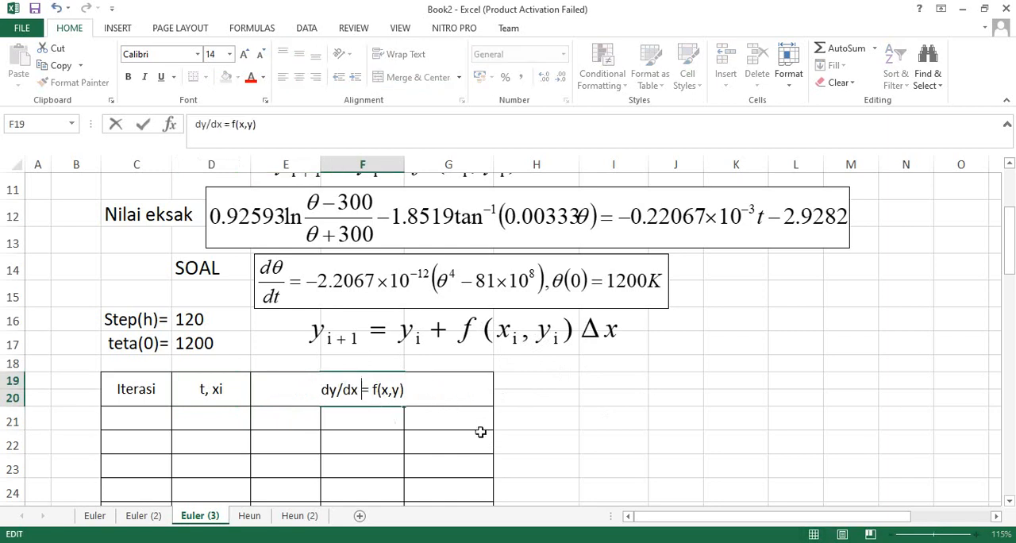
pyautogui.click(567, 398)
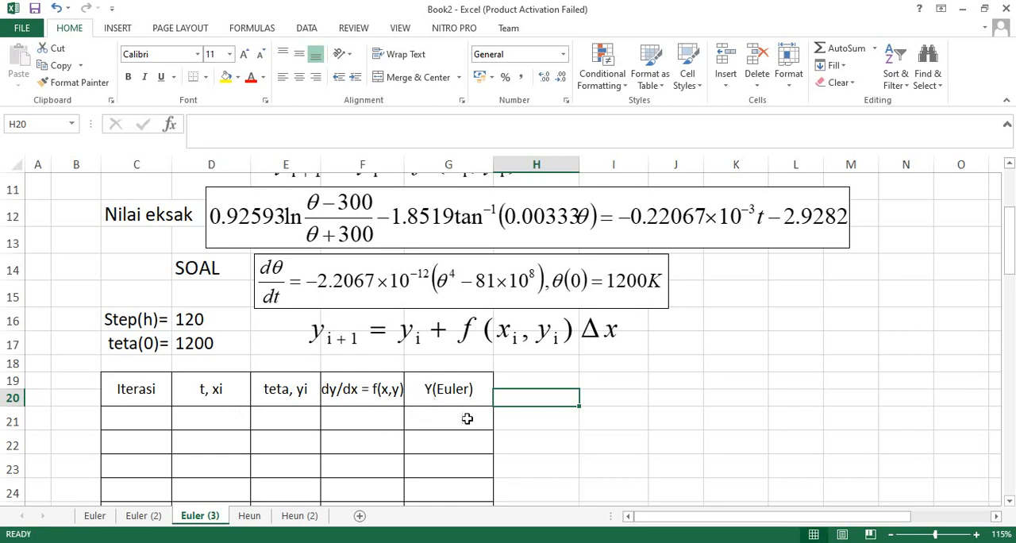
pyautogui.click(667, 382)
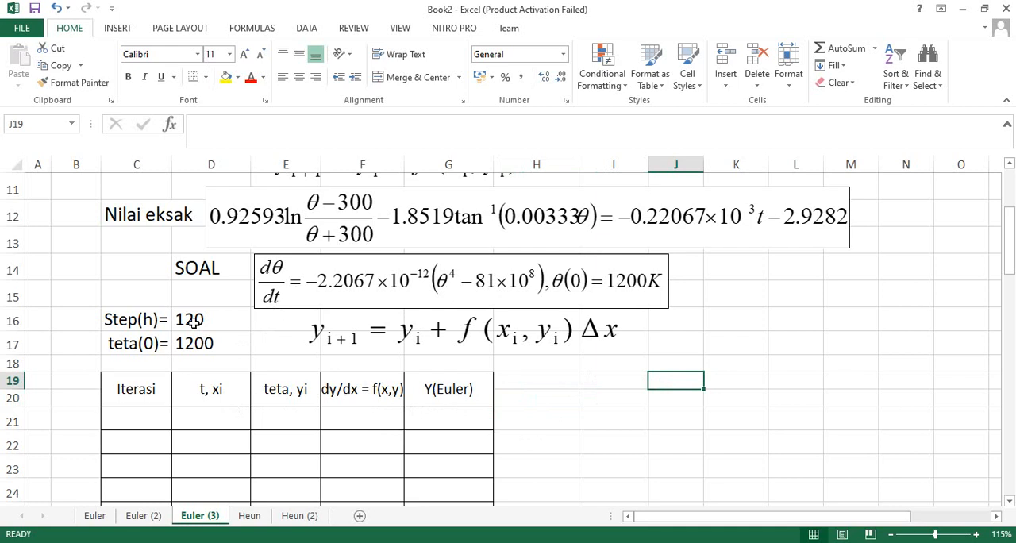
# Fill in the first table row, row 21, with iteration 0, t 0 and teta 1200.
pyautogui.click(152, 417)
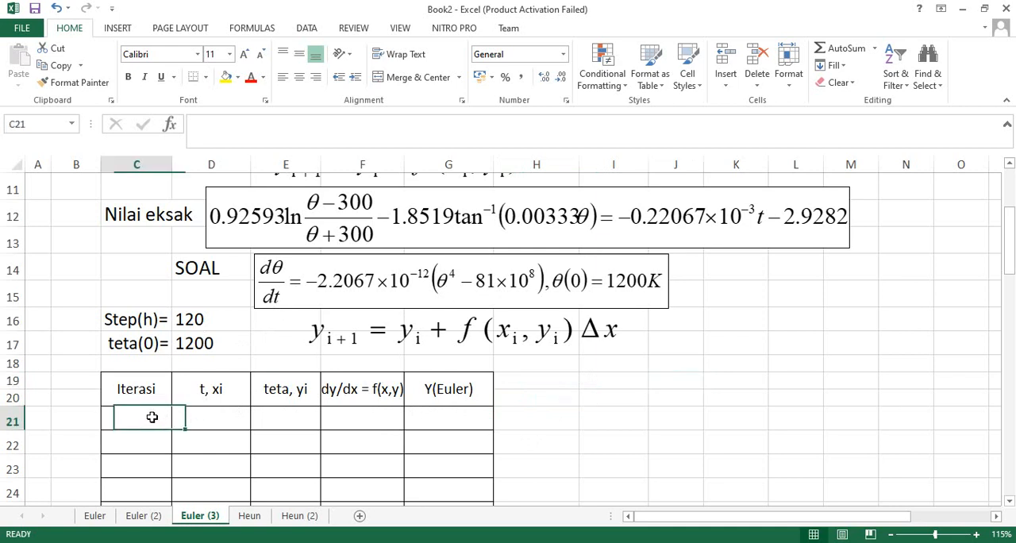
pyautogui.write('0')
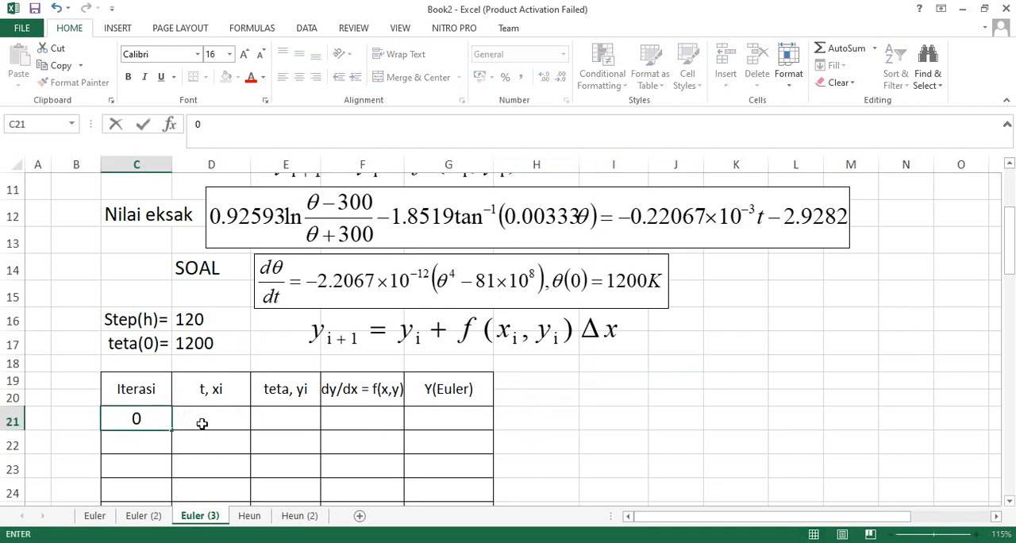
pyautogui.click(211, 416)
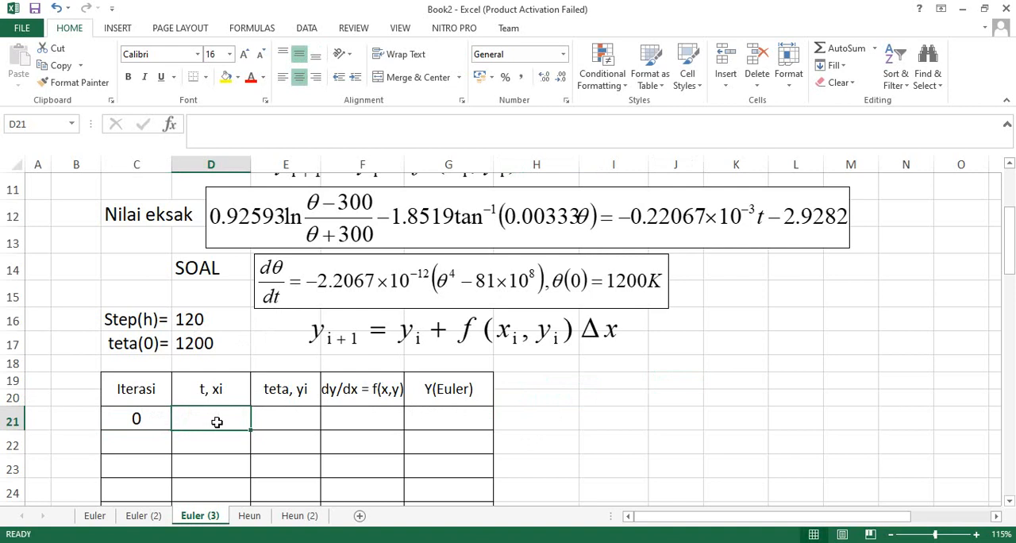
pyautogui.scroll(1, 217, 422)
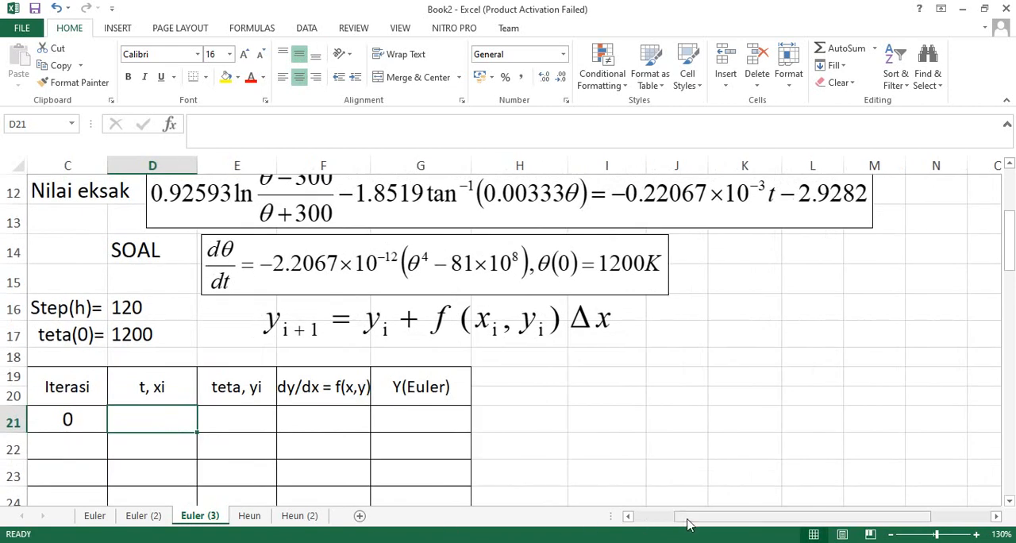
pyautogui.moveTo(671, 517); pyautogui.dragTo(635, 517)
pyautogui.write('0')
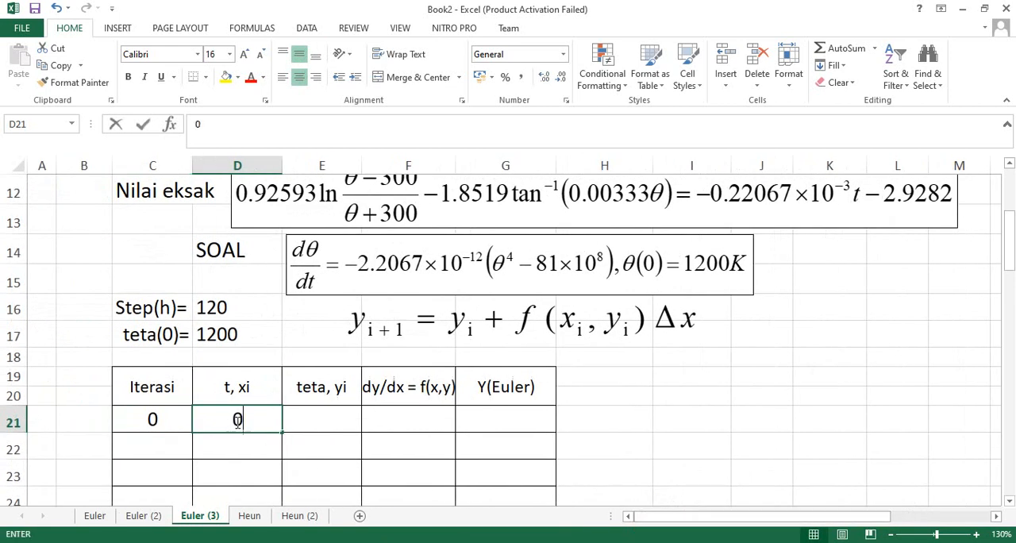
pyautogui.click(315, 417)
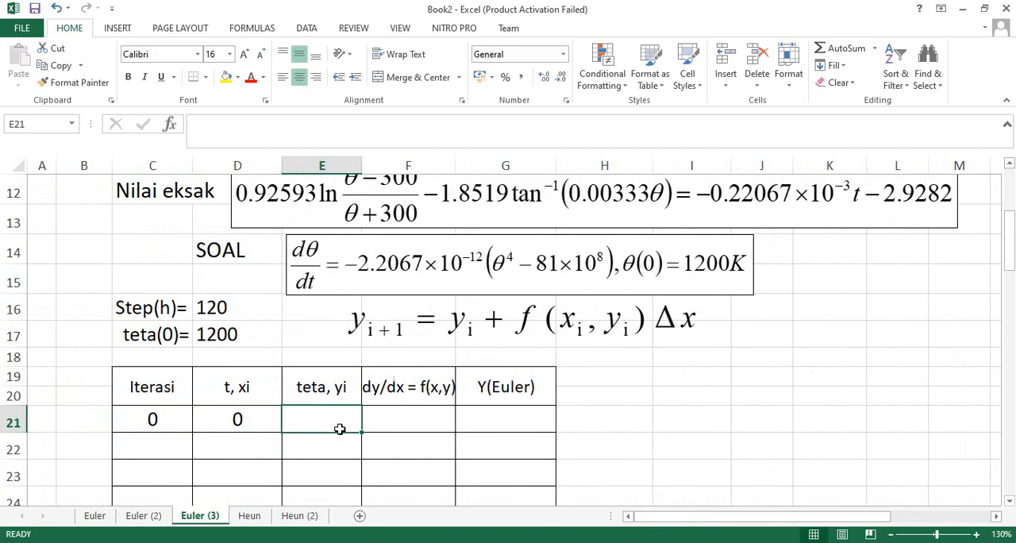
pyautogui.write('1200')
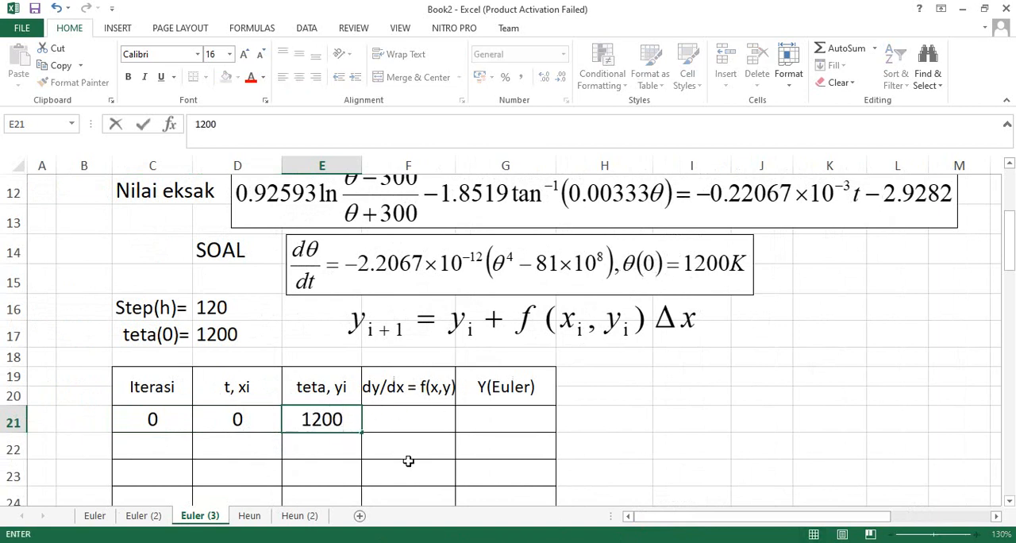
# Enter "???" as a placeholder in the Y(Euler) cell G21 of the first iteration.
pyautogui.click(402, 418)
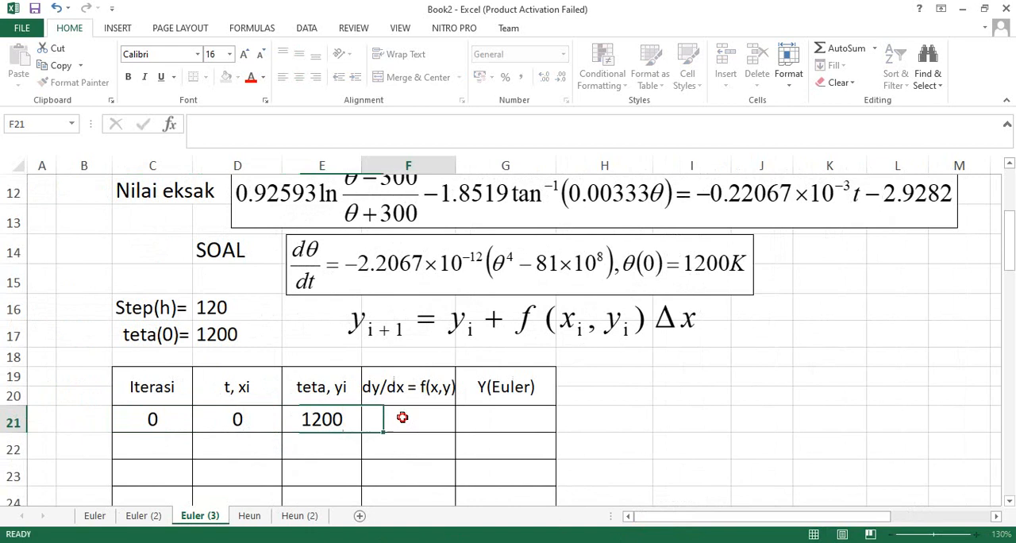
pyautogui.click(494, 419)
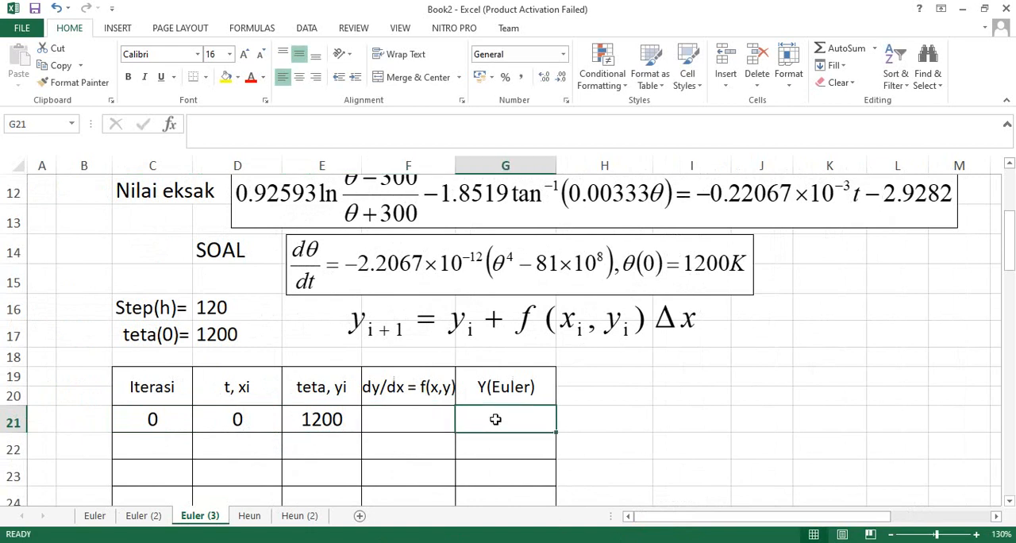
pyautogui.write('???')
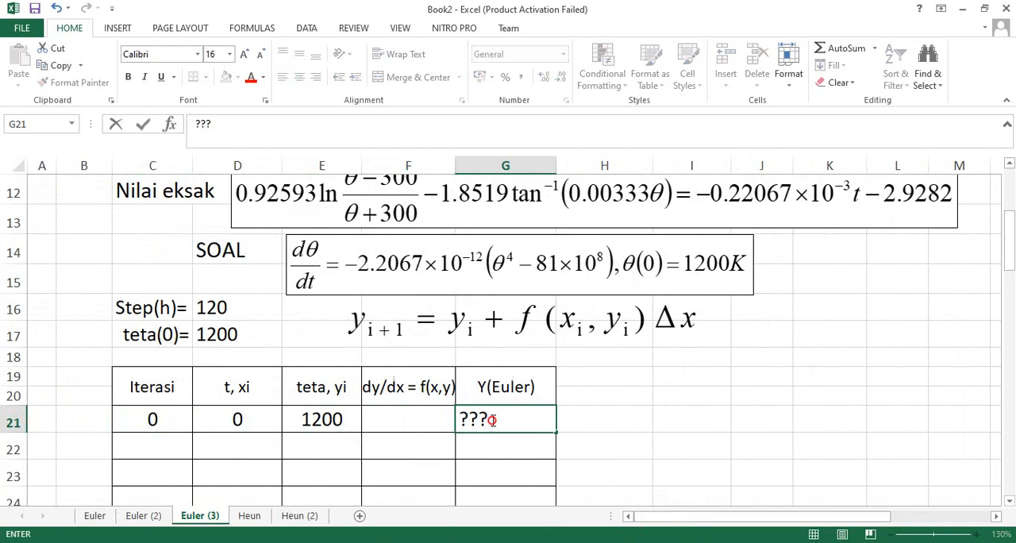
pyautogui.moveTo(489, 419); pyautogui.dragTo(459, 414)
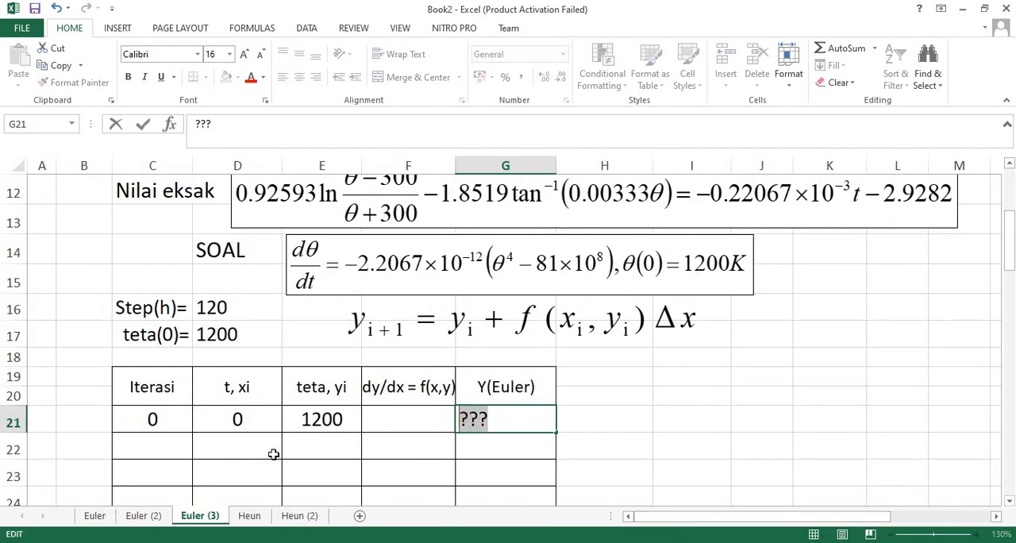
# Enter the formula =D21+$D$16 in cell D22 to compute t for the next iteration with a fixed step reference.
pyautogui.click(247, 449)
pyautogui.write('=')
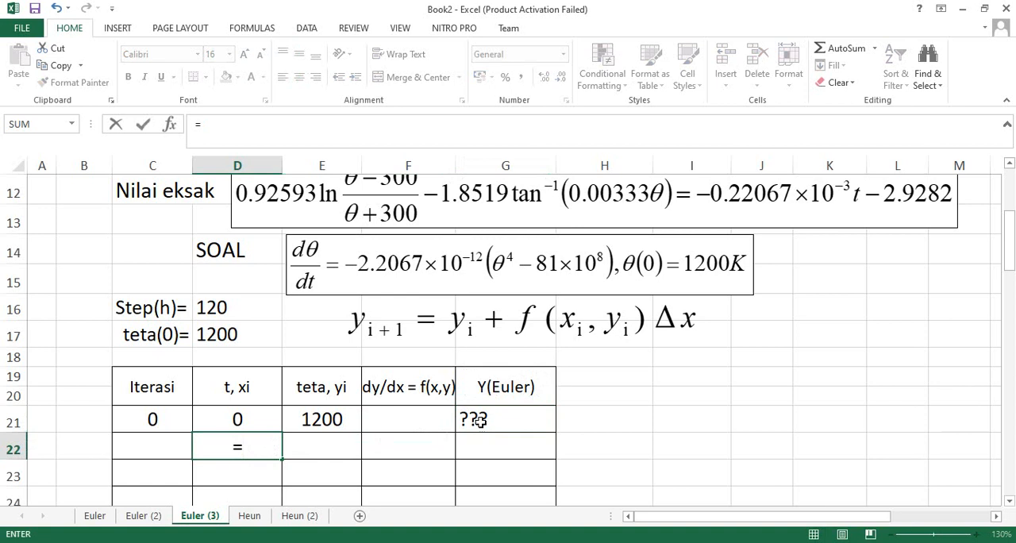
pyautogui.click(237, 420)
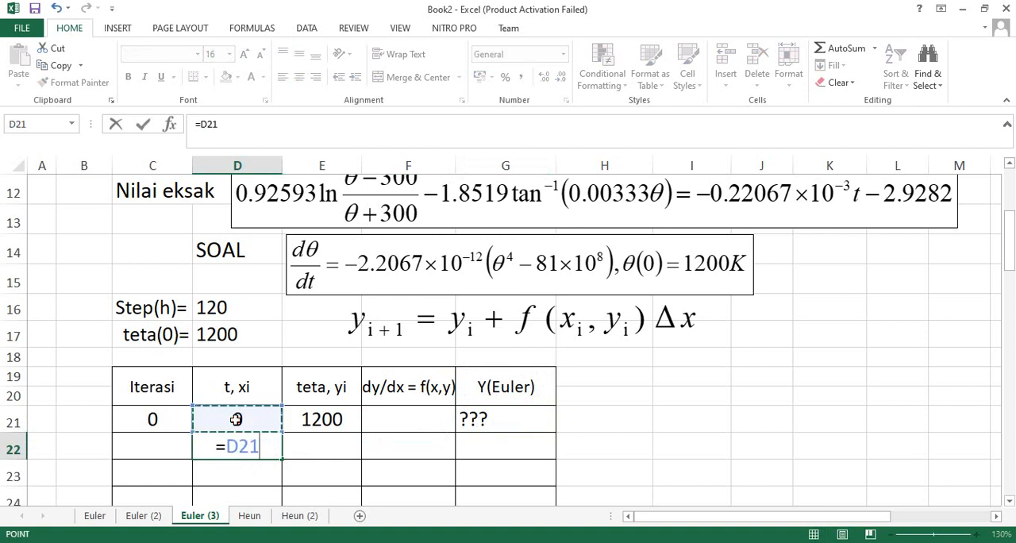
pyautogui.write('+')
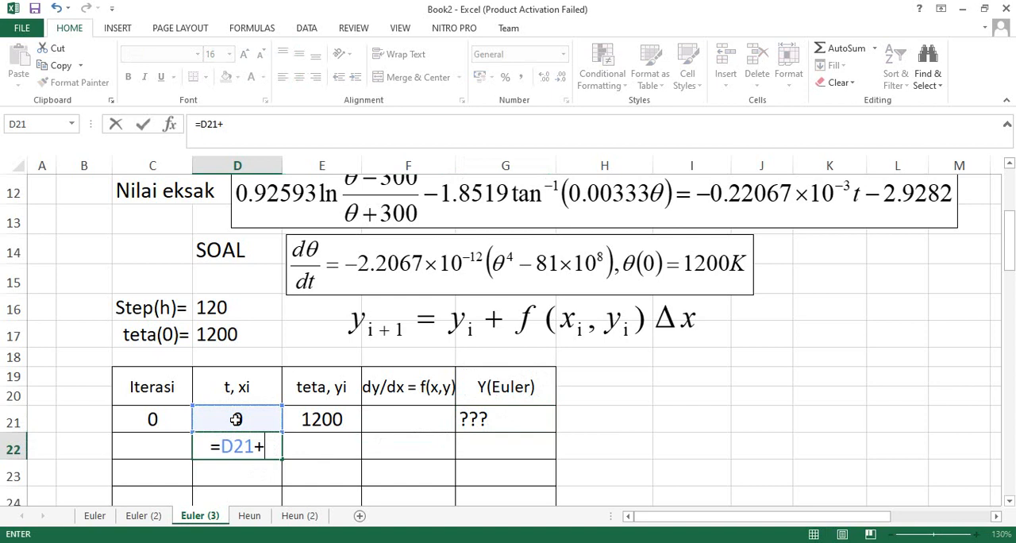
pyautogui.click(214, 309)
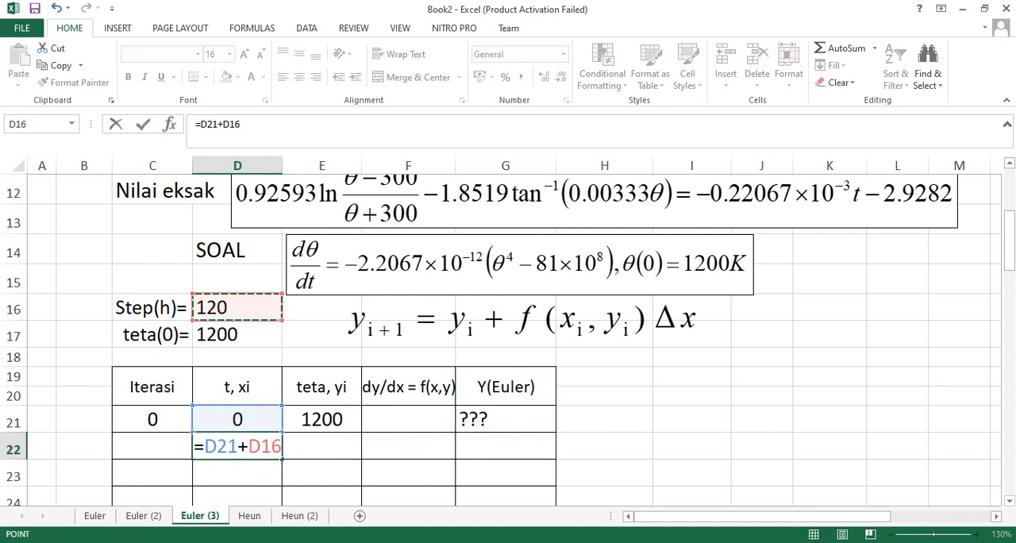
pyautogui.press('F4')
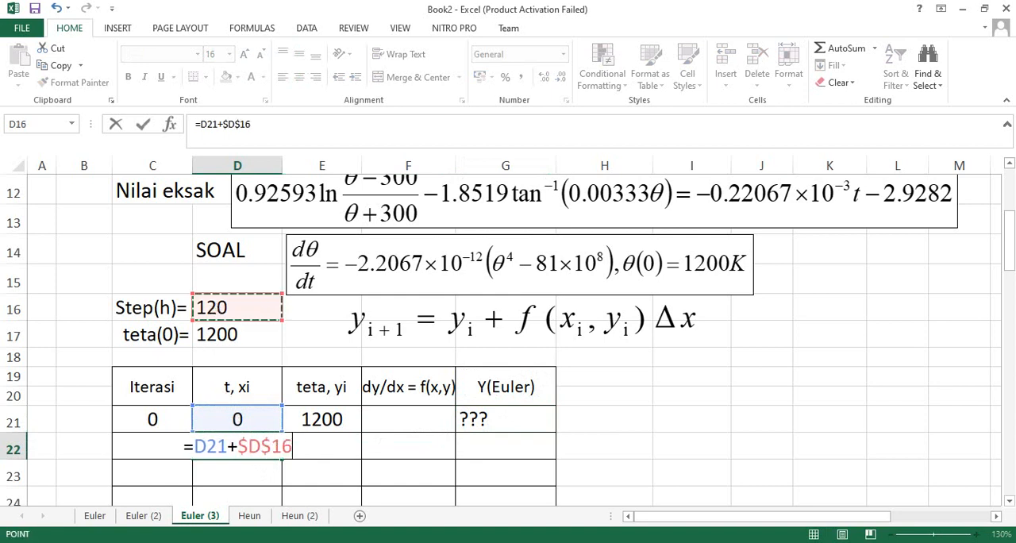
pyautogui.press('Return')
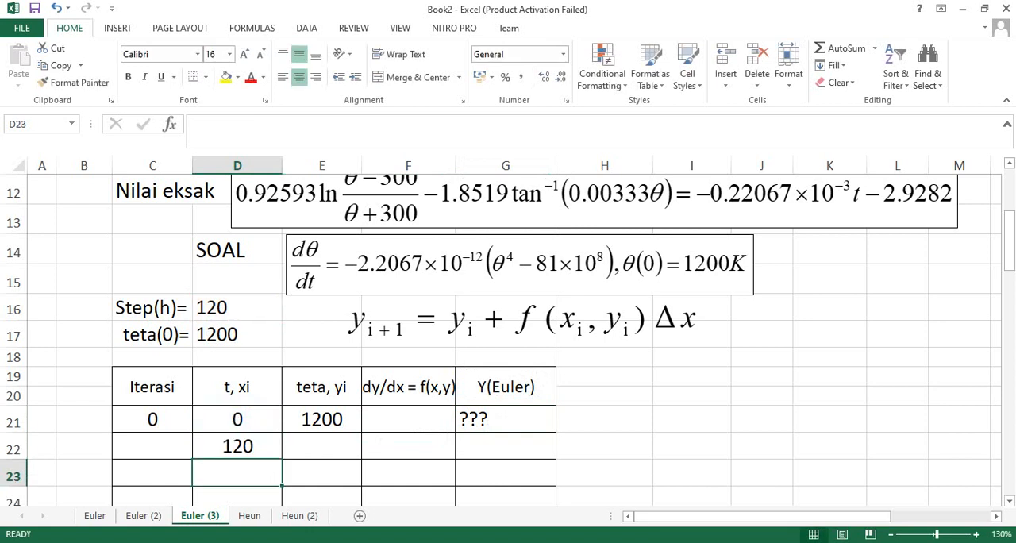
# Enter iteration number 1 in C22 and the placeholder "???" in the teta cell E22.
pyautogui.click(140, 446)
pyautogui.write('1')
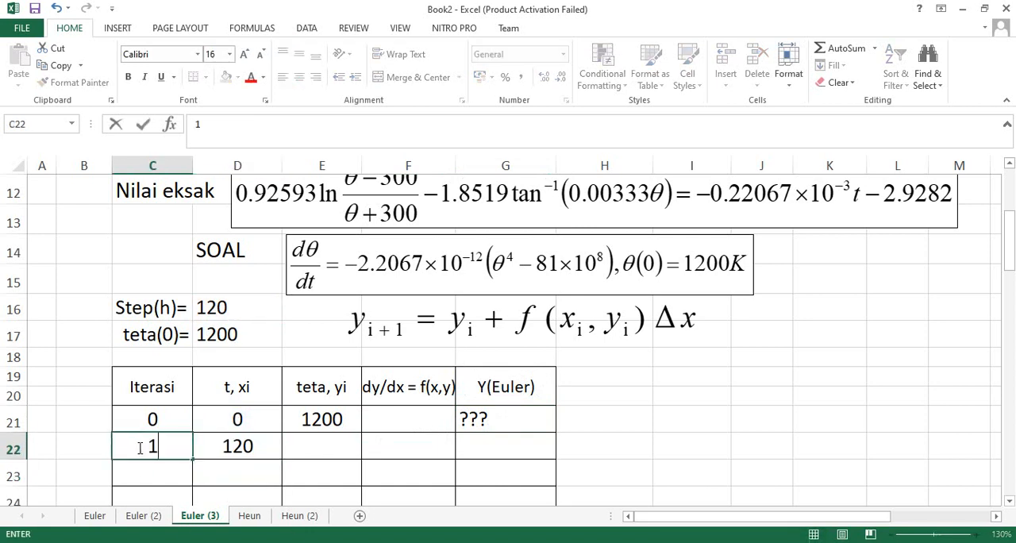
pyautogui.click(308, 450)
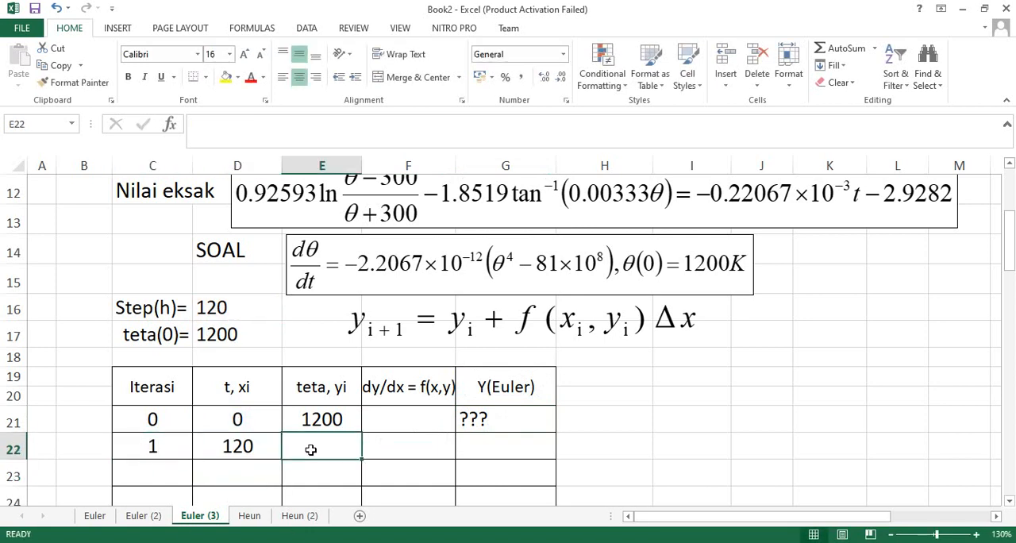
pyautogui.write('???')
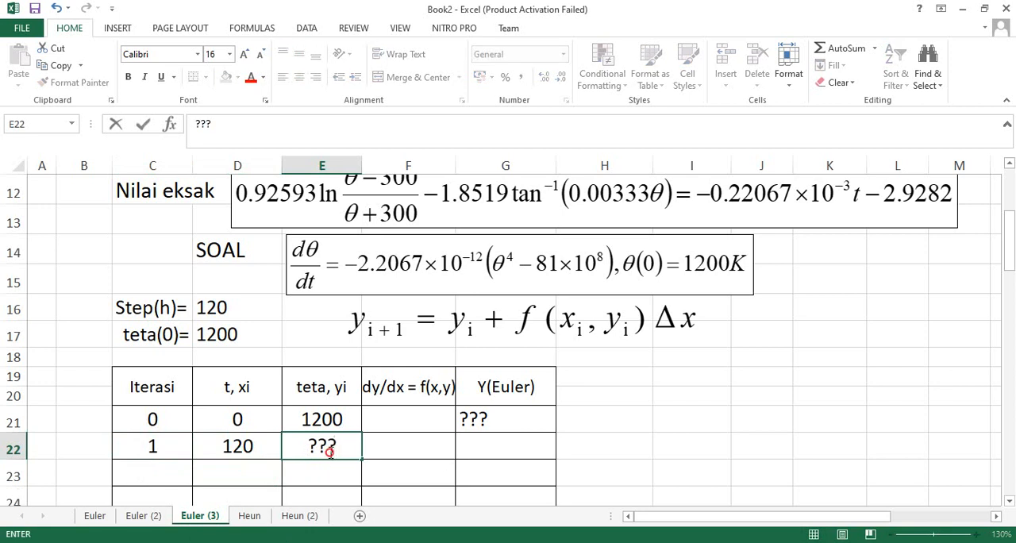
pyautogui.click(401, 420)
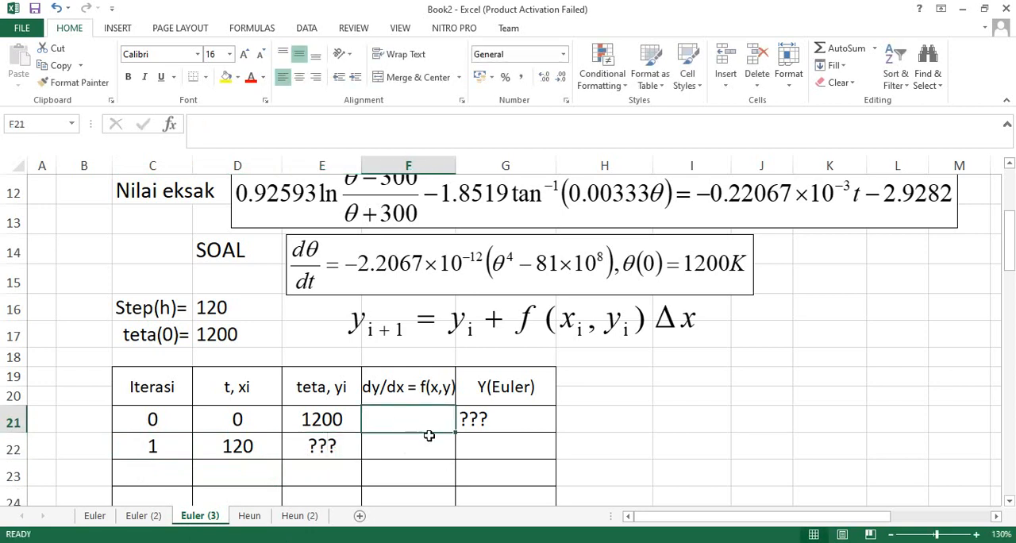
pyautogui.click(476, 420)
pyautogui.click(401, 421)
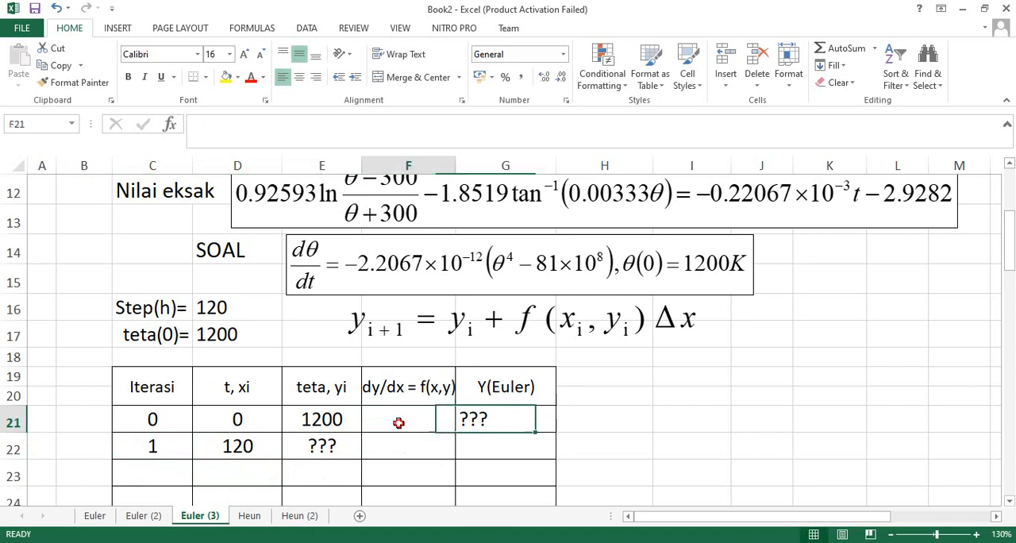
# Make the Euler formula equation object above the table slightly narrower from its right edge.
pyautogui.click(530, 326)
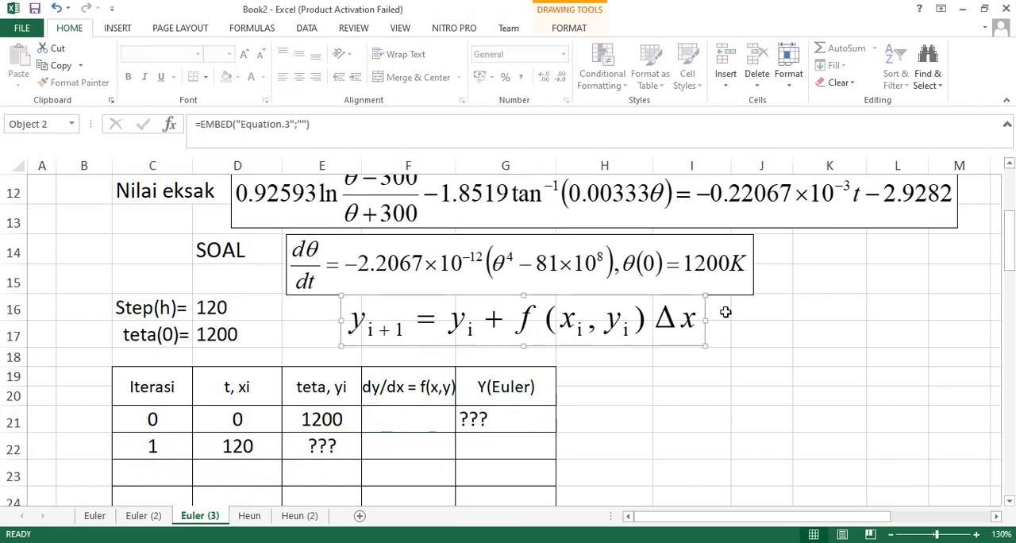
pyautogui.moveTo(713, 321); pyautogui.dragTo(686, 322)
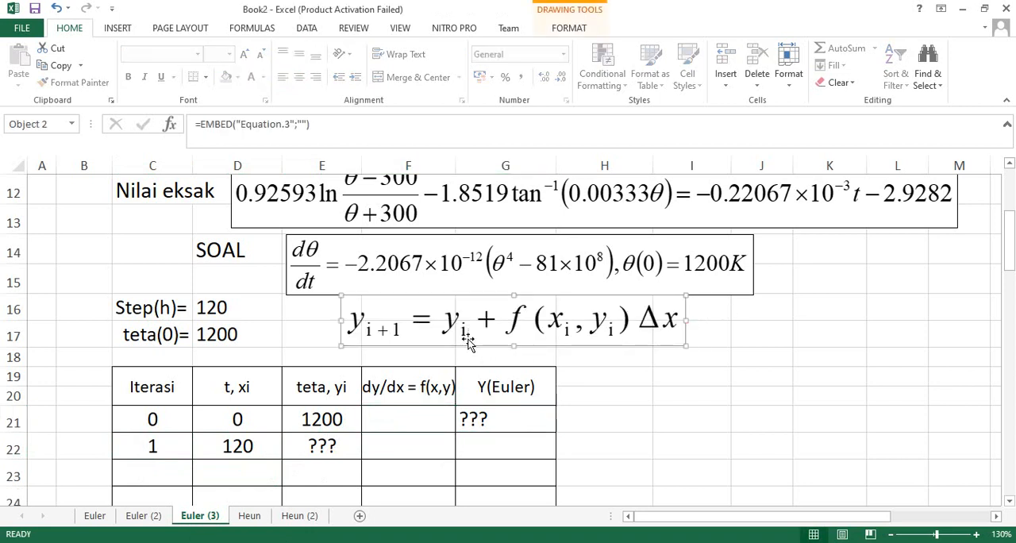
pyautogui.click(400, 422)
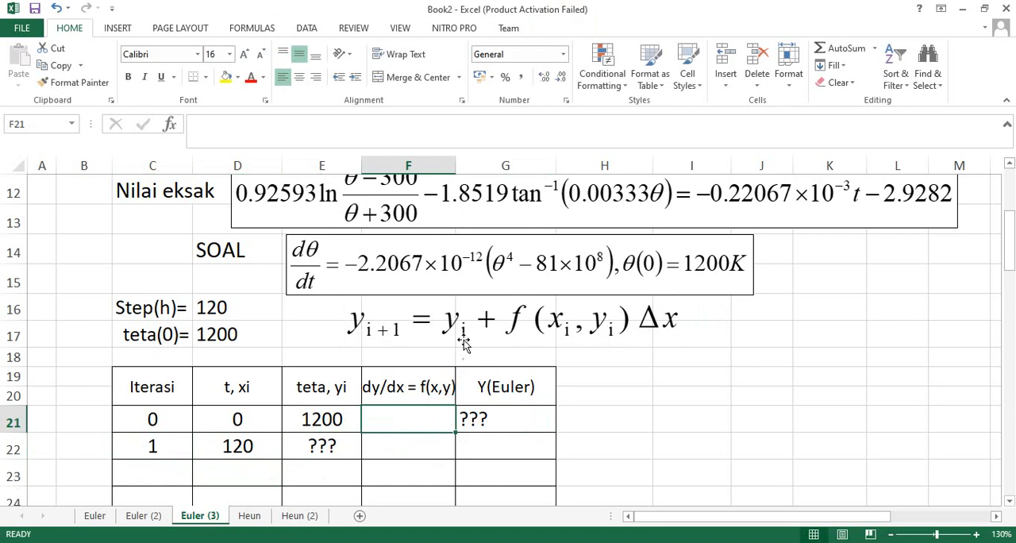
# Enter the derivative formula =-2,2067*10^(-12)*(E21^4-81*10^8) in cell F21 of the first iteration.
pyautogui.click(316, 421)
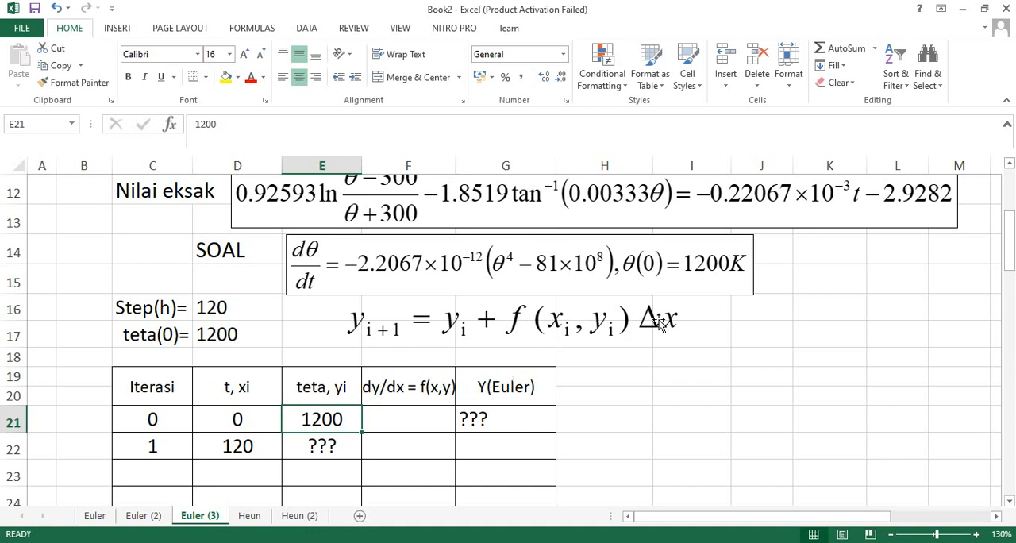
pyautogui.click(406, 419)
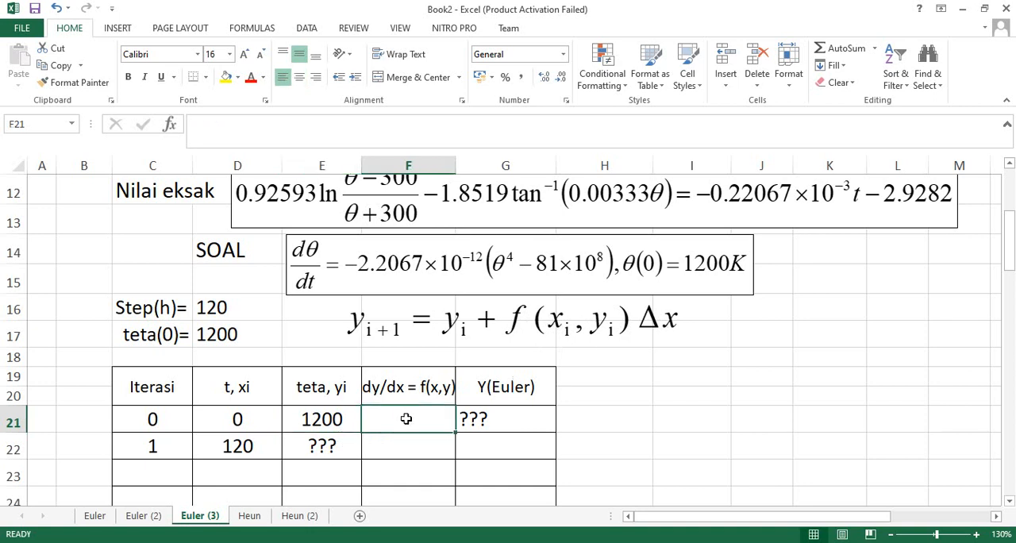
pyautogui.write('=')
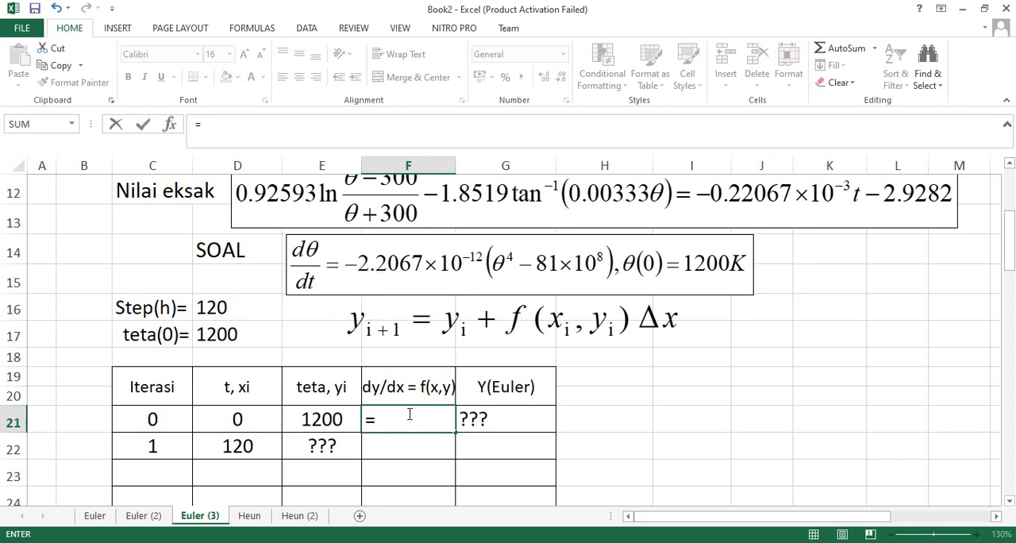
pyautogui.write('-2,2067')
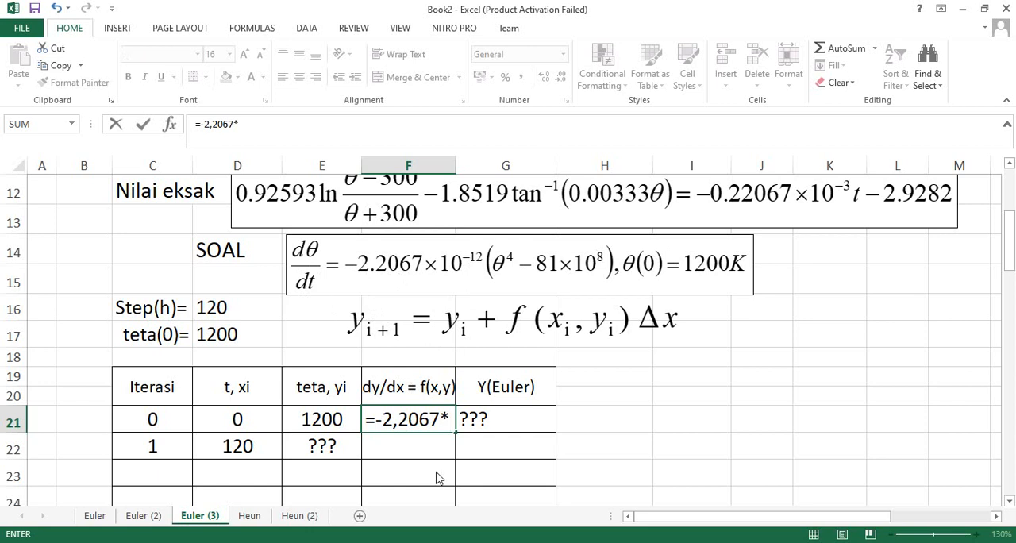
pyautogui.write('*10')
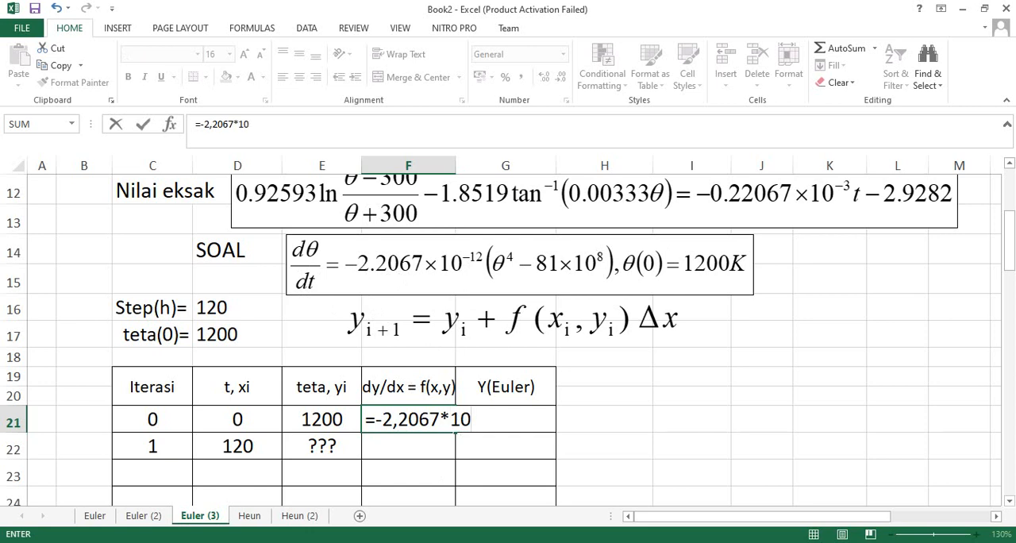
pyautogui.write('^-12)')
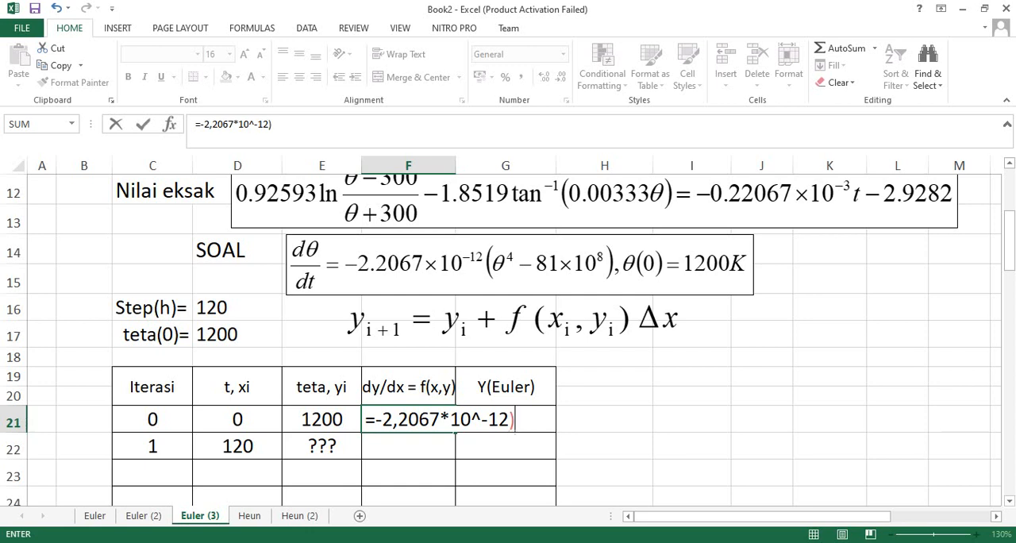
pyautogui.click(482, 424)
pyautogui.write('(')
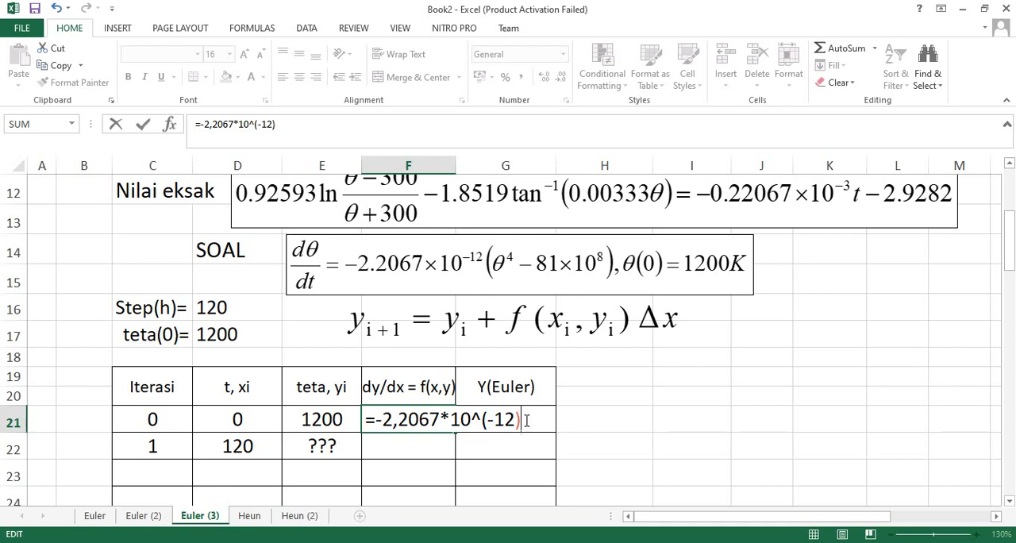
pyautogui.write('()')
pyautogui.click(313, 420)
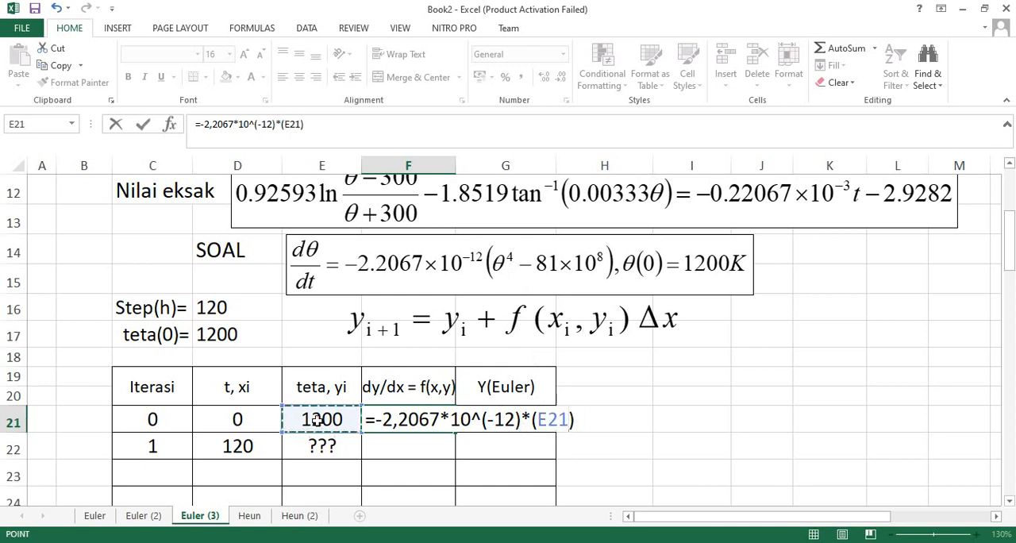
pyautogui.write('^4')
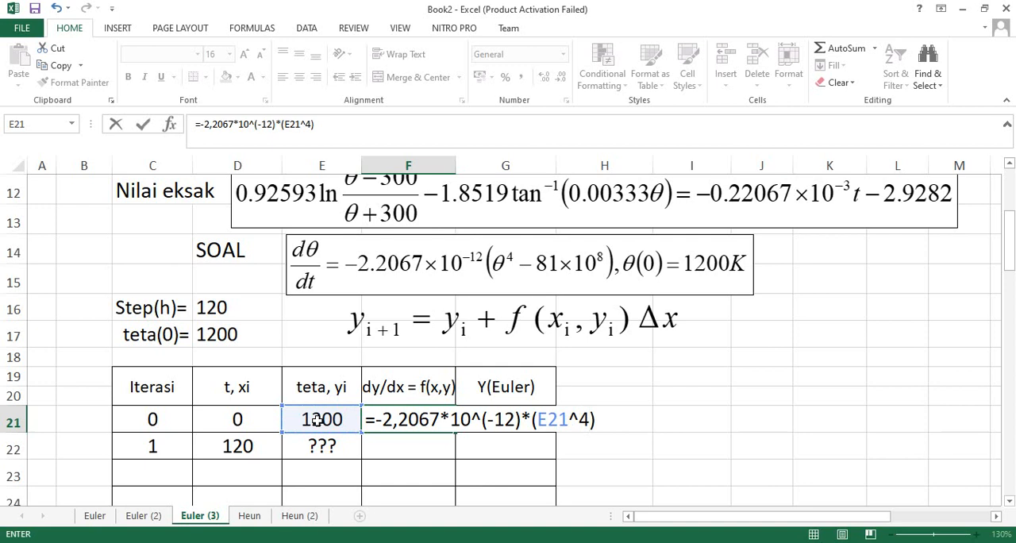
pyautogui.write('-81')
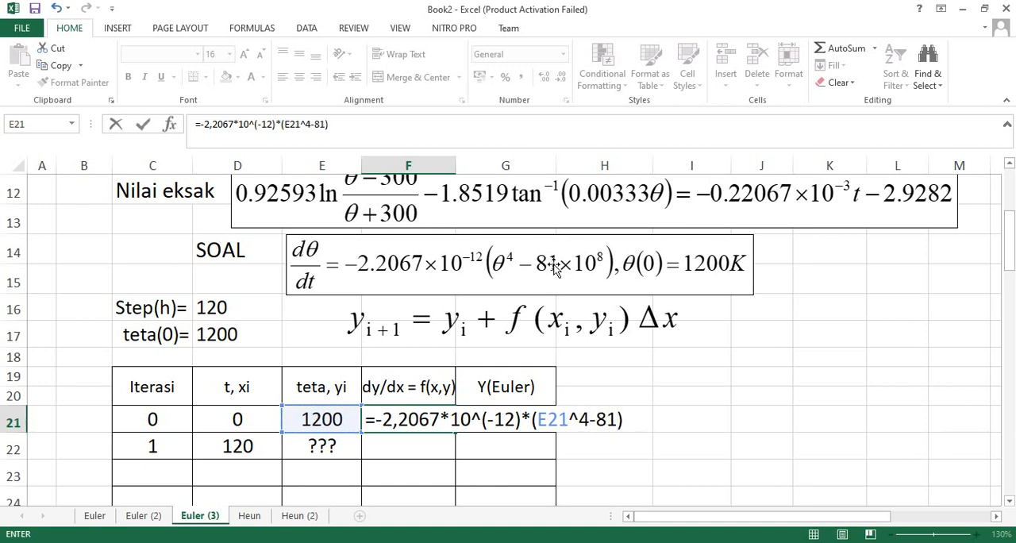
pyautogui.write('*')
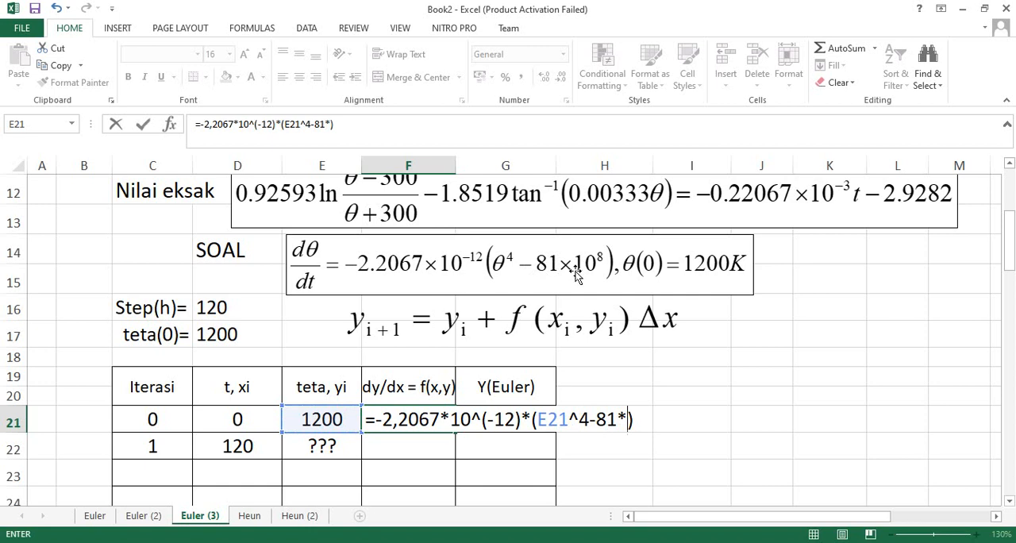
pyautogui.write('10^')
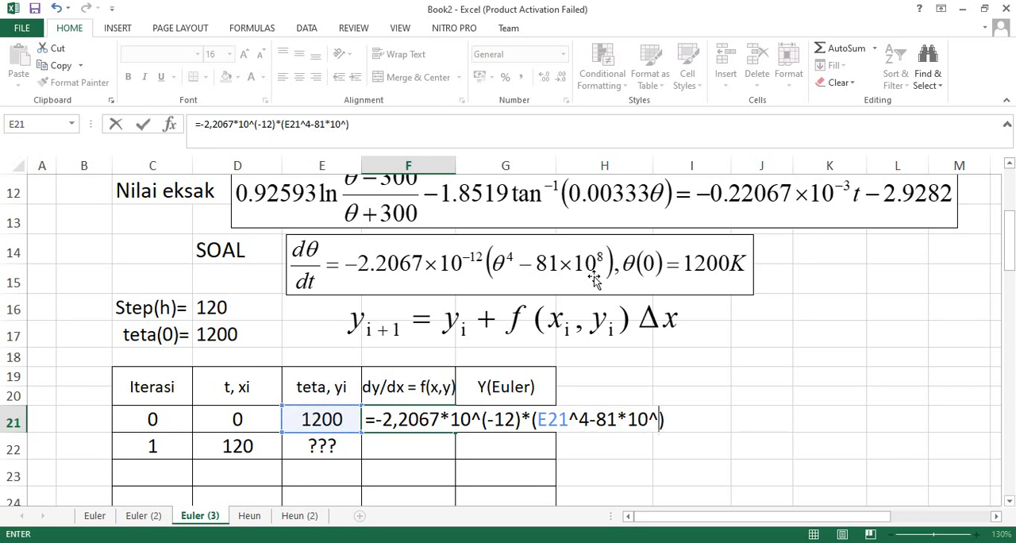
pyautogui.write('8')
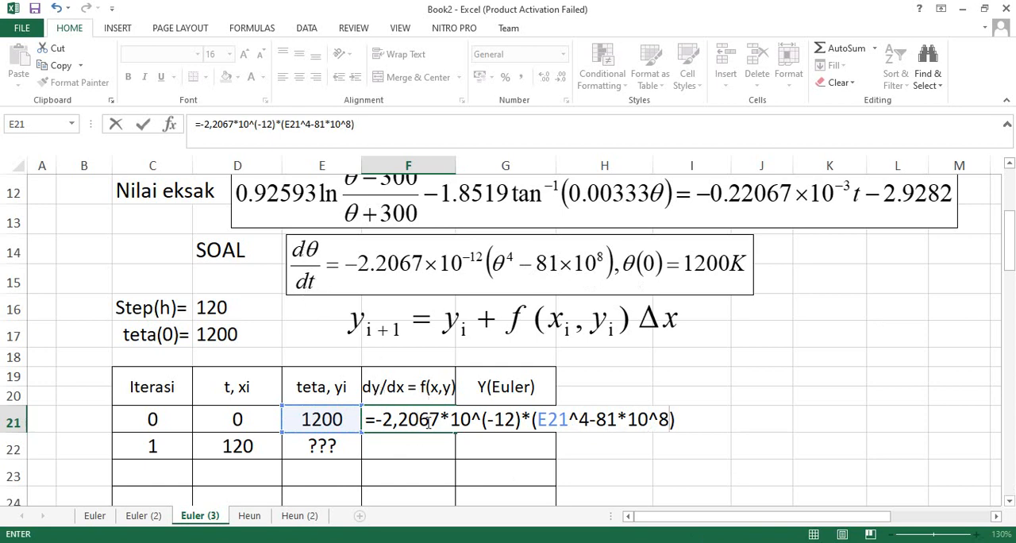
pyautogui.press('Return')
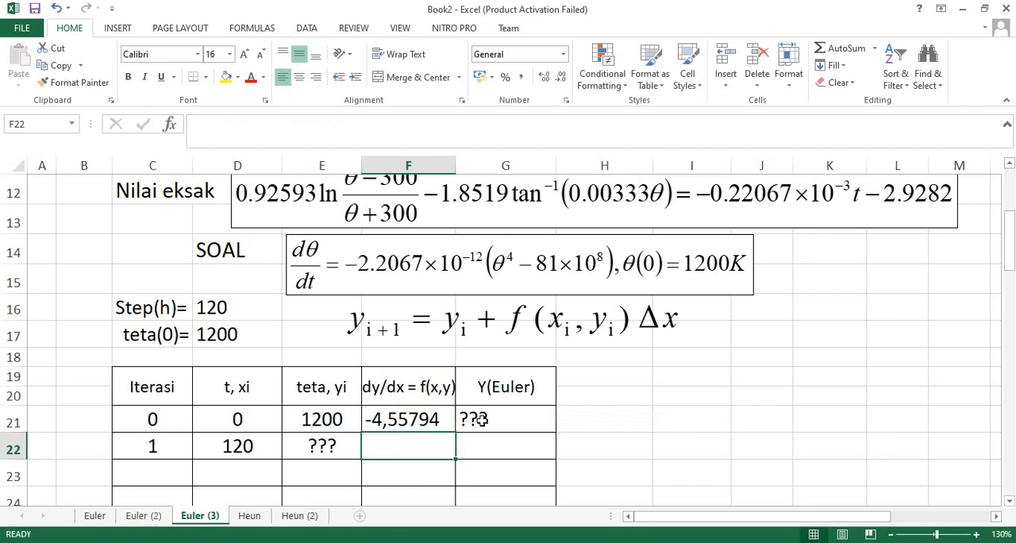
# Enter the Euler formula =E21+F21*$D$16 in the Y(Euler) cell G21, with a fixed reference to the step size.
pyautogui.click(324, 449)
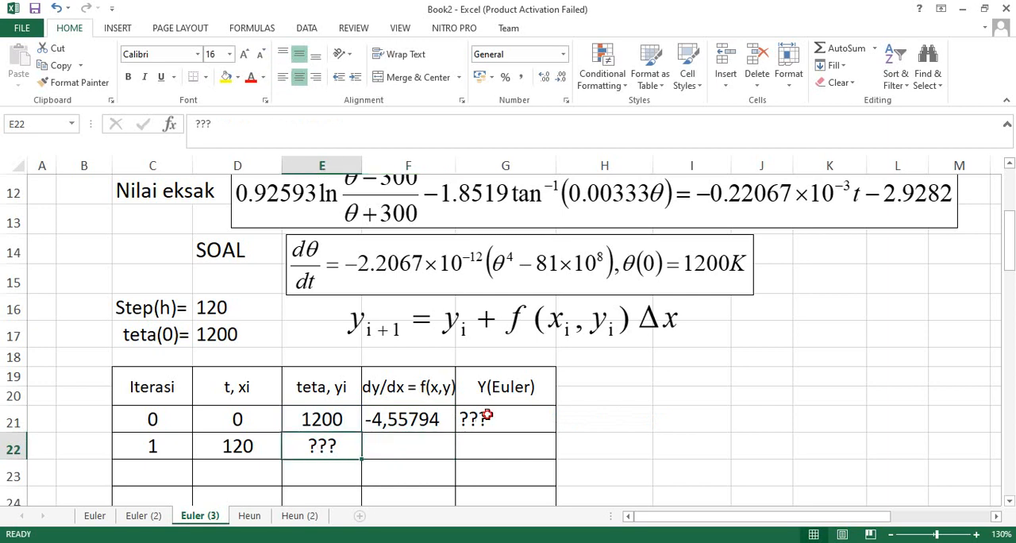
pyautogui.click(487, 415)
pyautogui.write('=')
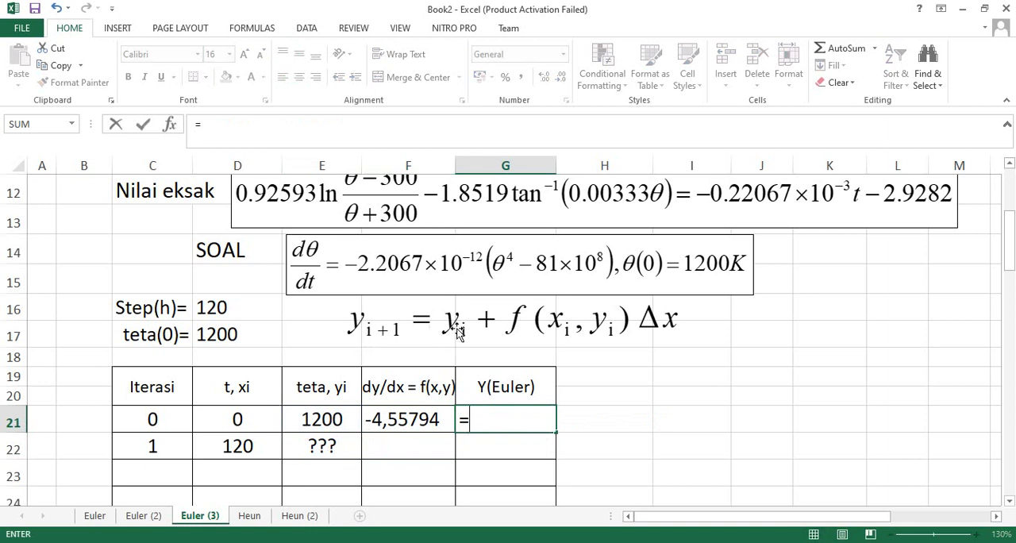
pyautogui.click(324, 420)
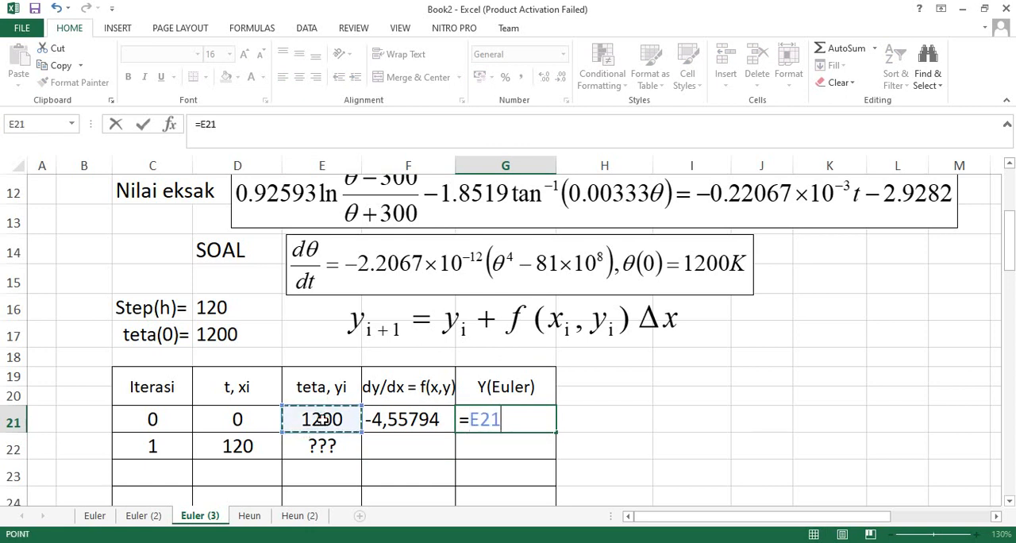
pyautogui.write('+')
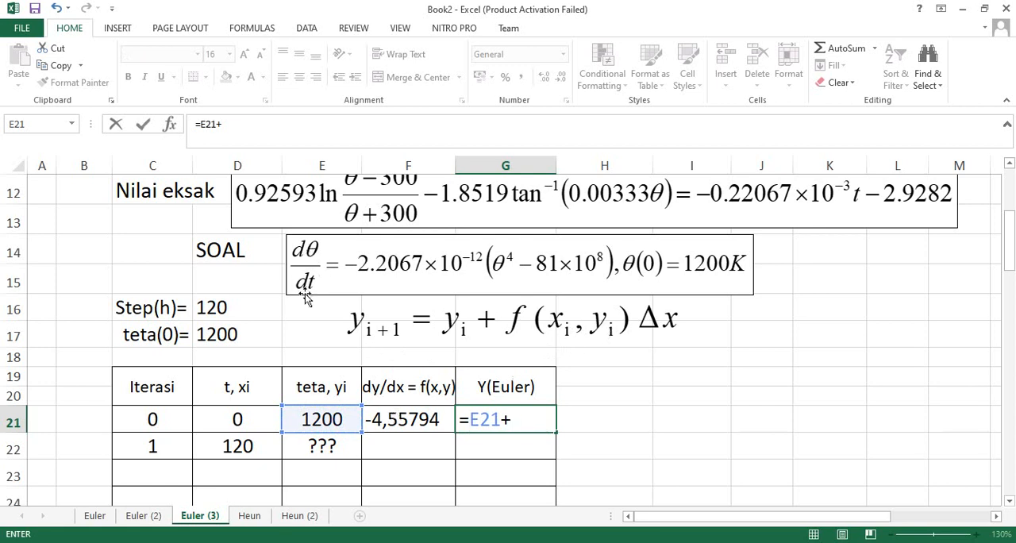
pyautogui.click(413, 421)
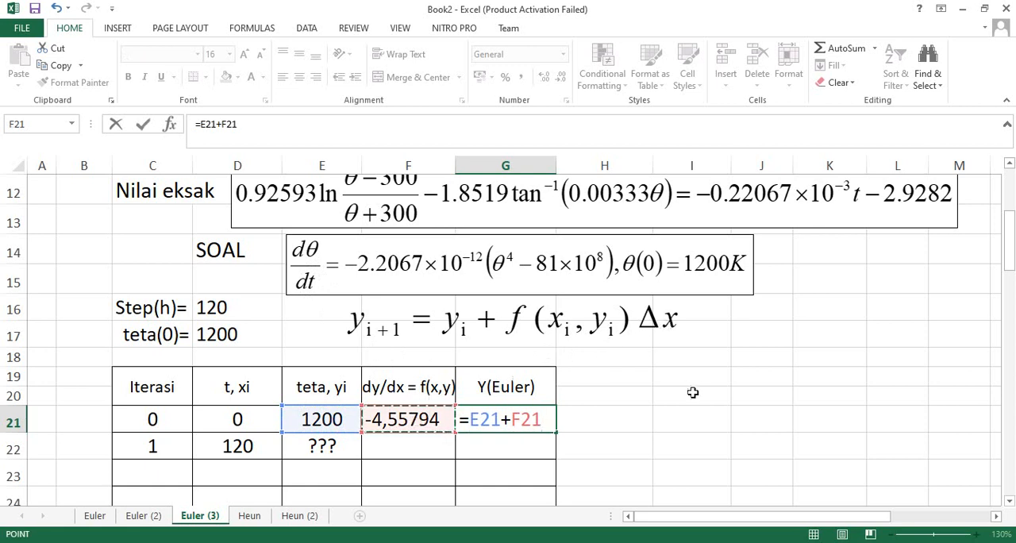
pyautogui.write('*')
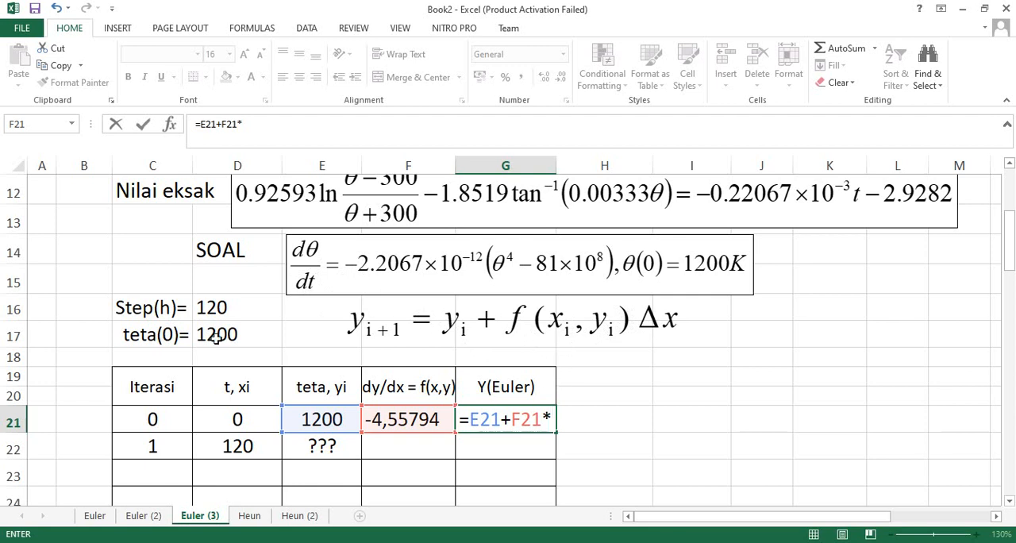
pyautogui.click(206, 310)
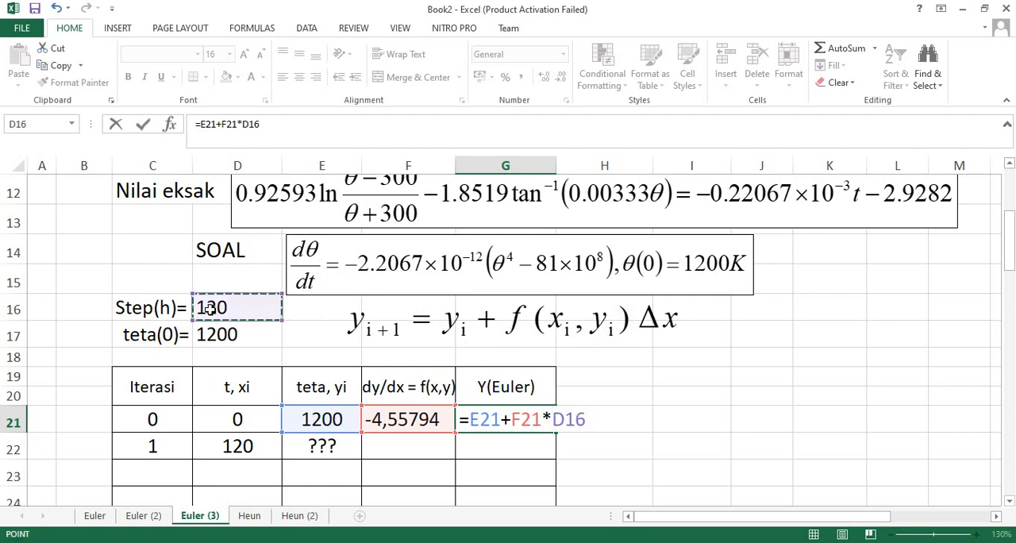
pyautogui.press('F4')
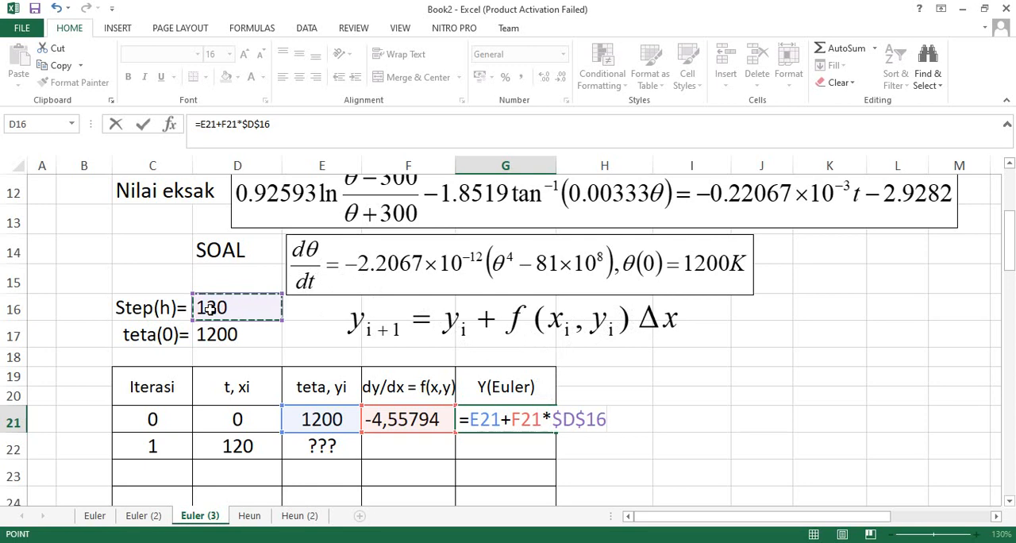
pyautogui.press('Return')
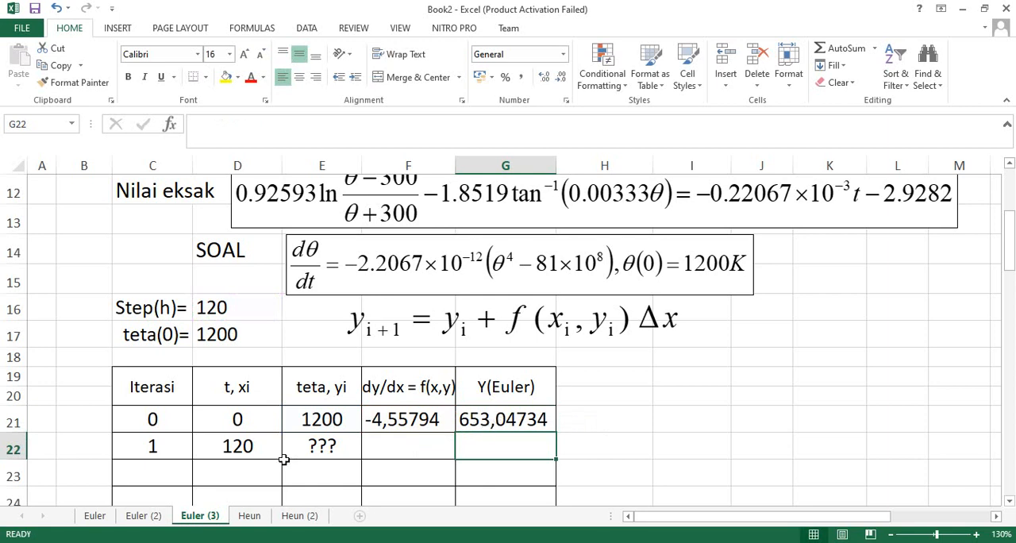
# Replace the placeholder in the teta cell E22 with the formula =G21 to carry over the previous iteration's Euler result.
pyautogui.click(241, 421)
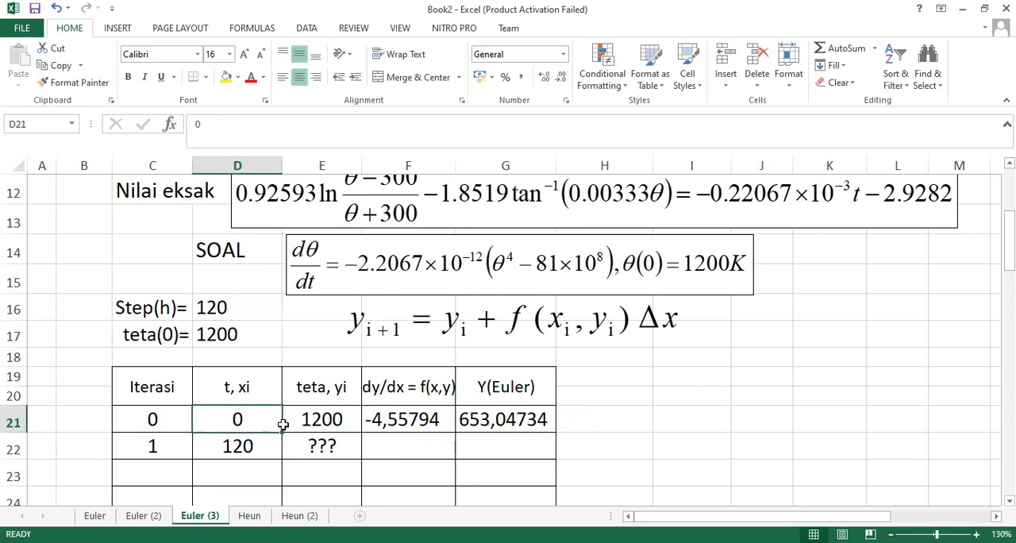
pyautogui.click(320, 425)
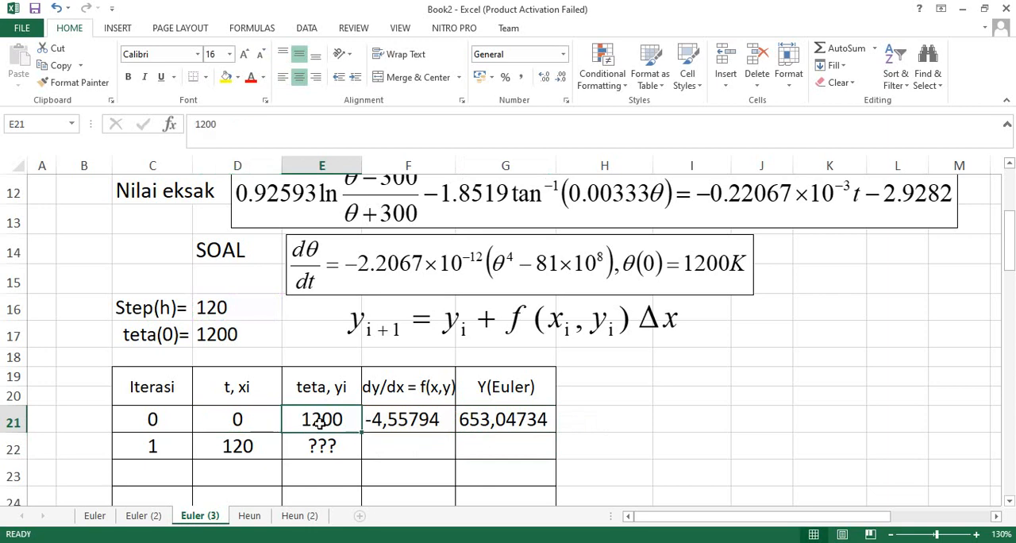
pyautogui.click(242, 421)
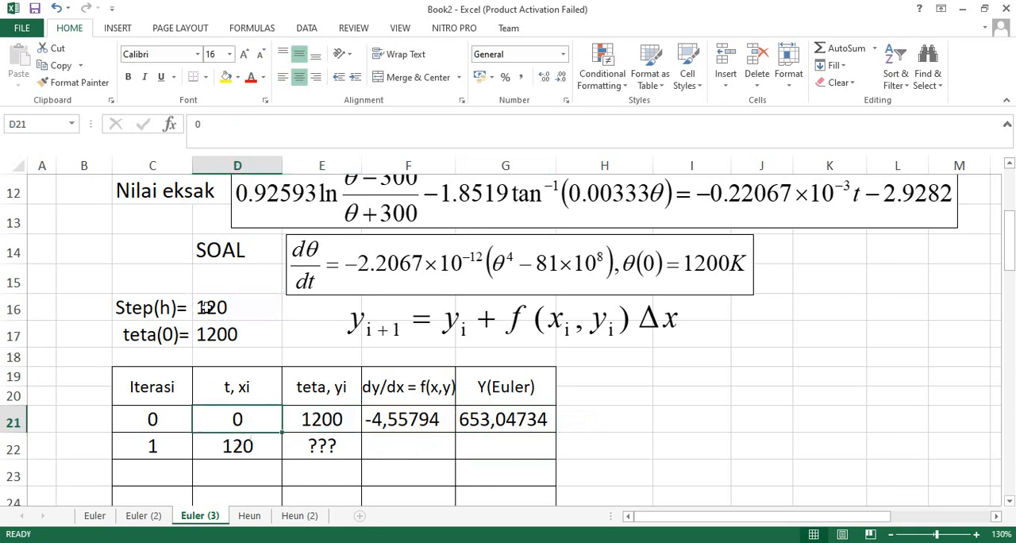
pyautogui.click(244, 449)
pyautogui.doubleClick(244, 449)
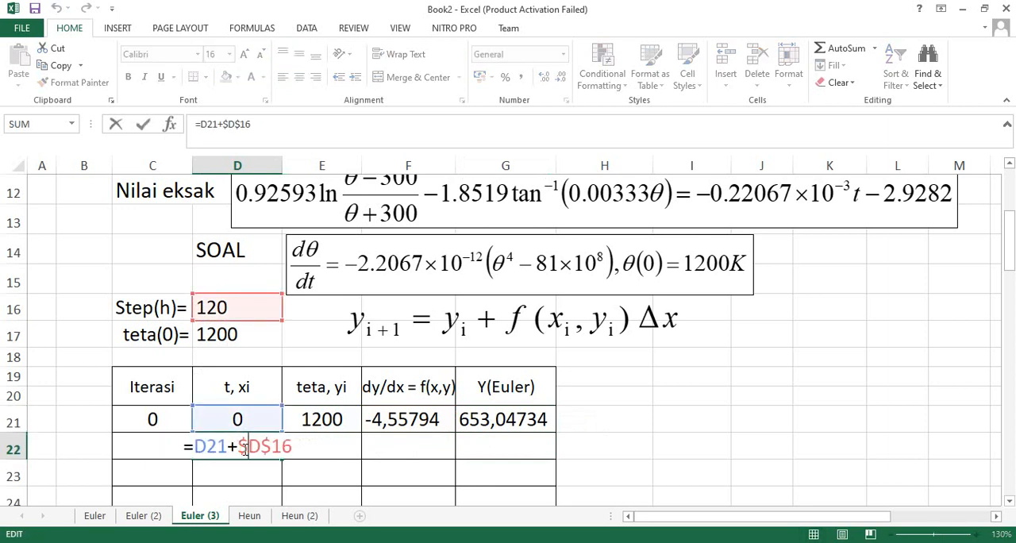
pyautogui.press('Return')
pyautogui.click(317, 446)
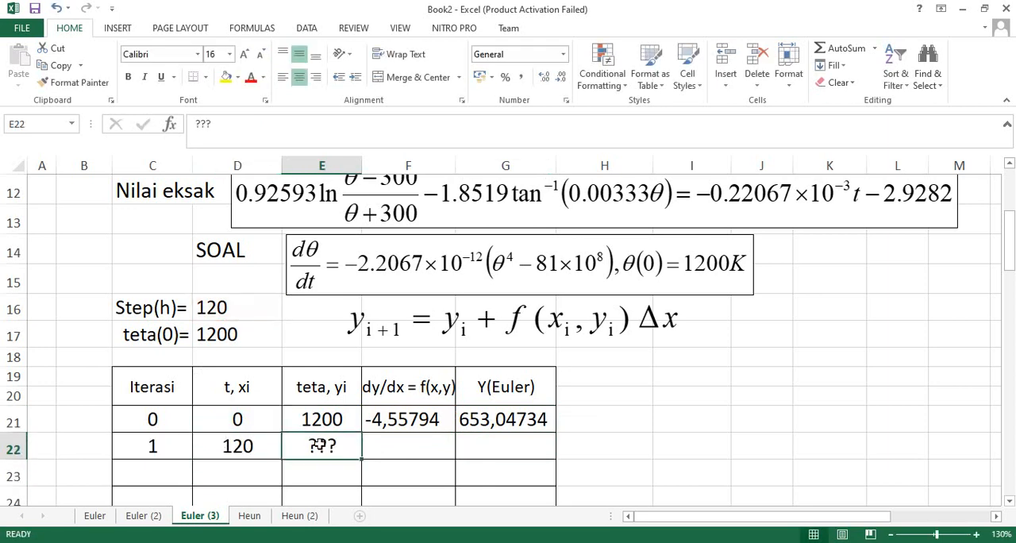
pyautogui.write('=')
pyautogui.click(494, 424)
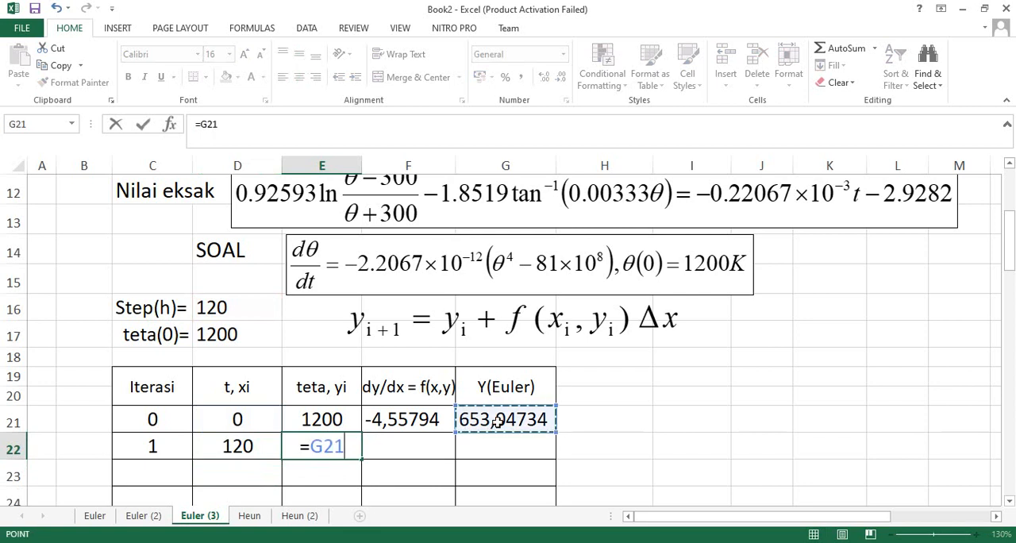
pyautogui.hotkey('ctrl', 'Return')
pyautogui.press('Return')
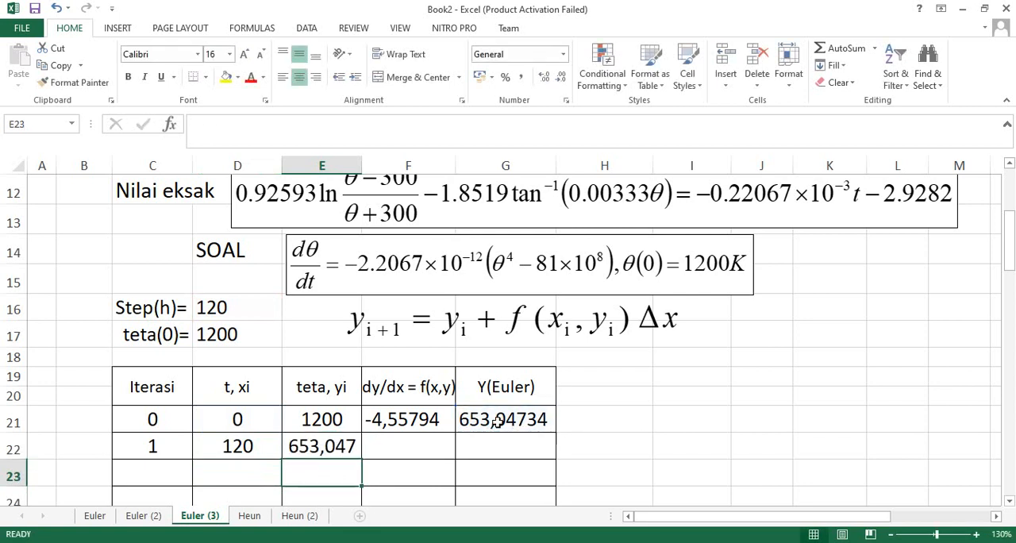
# Enter the formula =C22+C22 in cell C23 for the next iteration number.
pyautogui.scroll(-1, 152, 455)
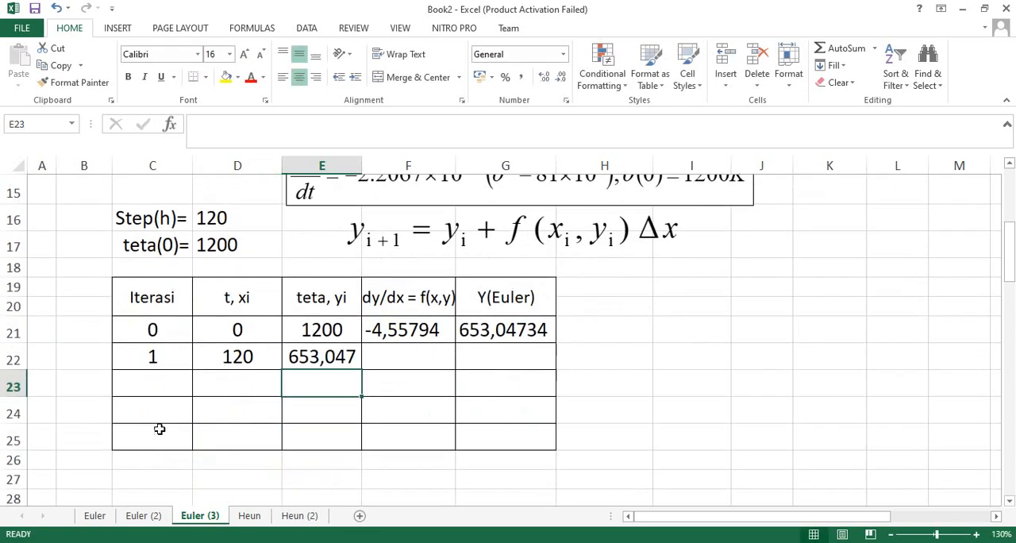
pyautogui.click(155, 360)
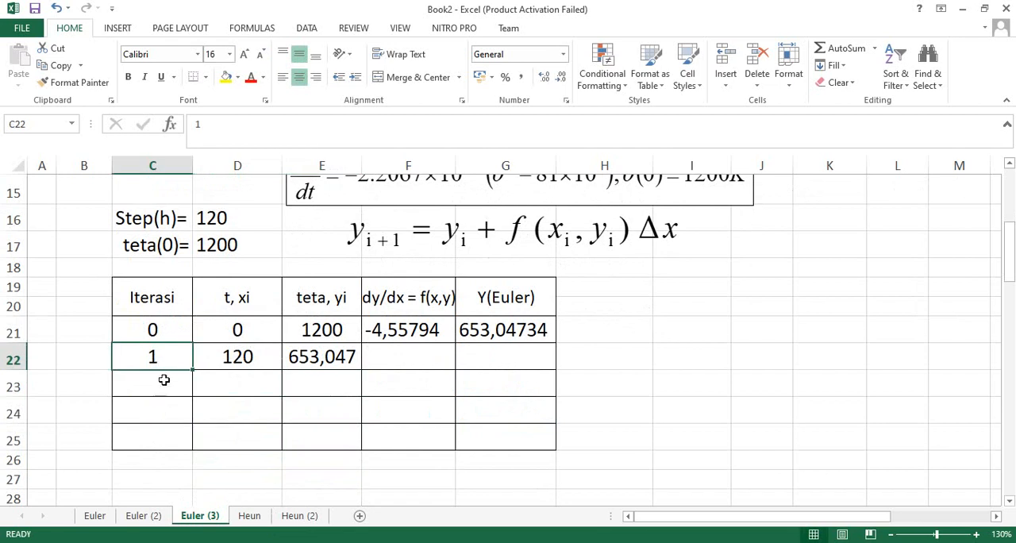
pyautogui.click(162, 380)
pyautogui.write('=')
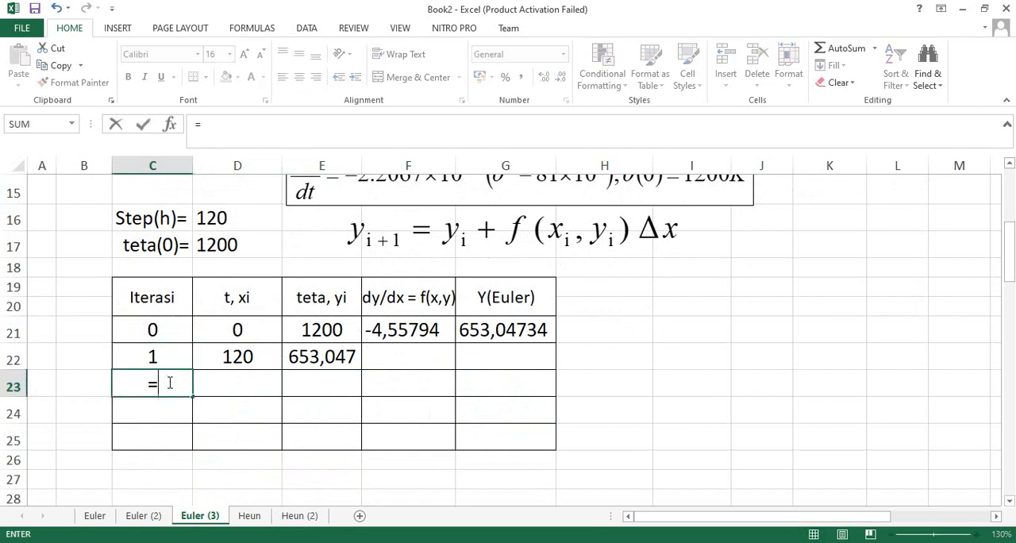
pyautogui.click(155, 356)
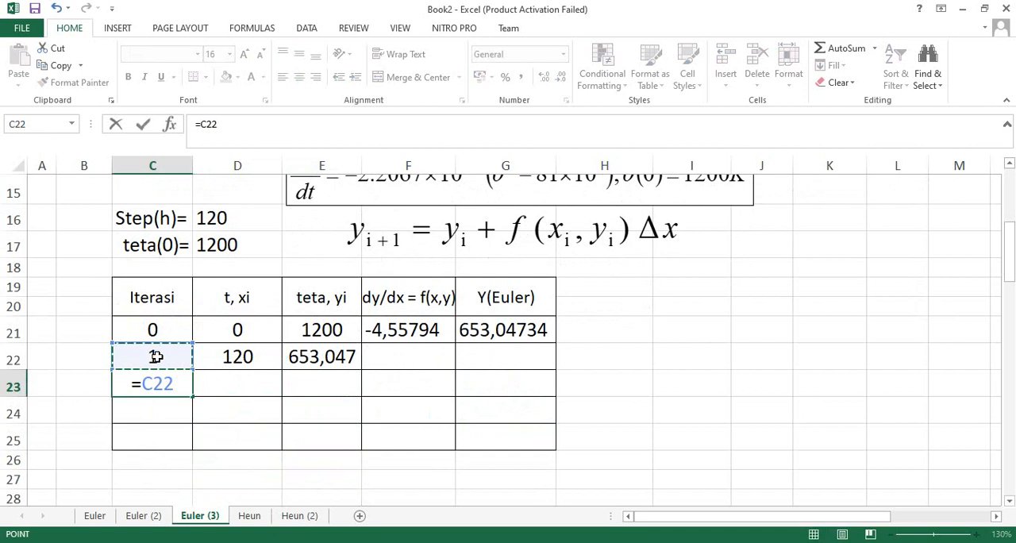
pyautogui.write('+')
pyautogui.click(156, 357)
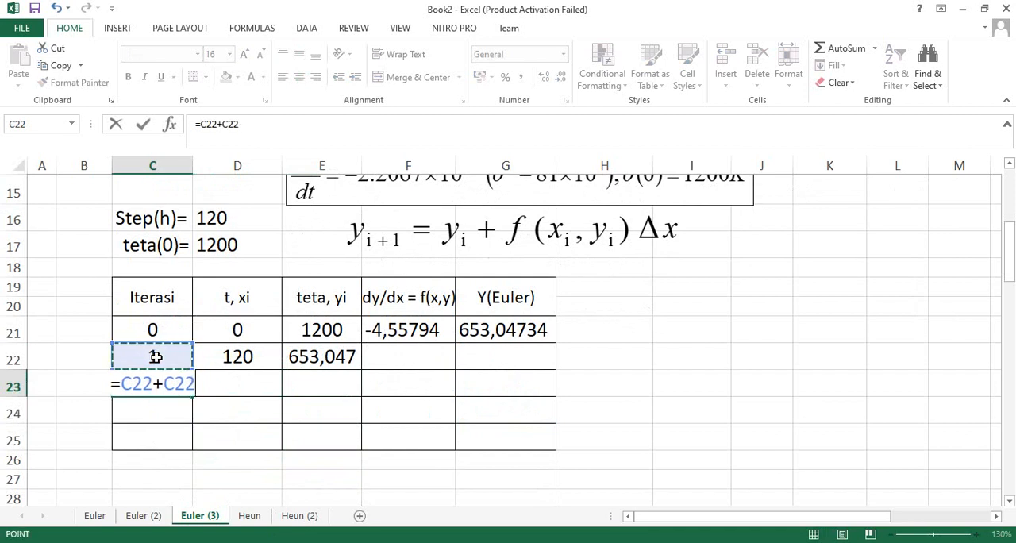
pyautogui.press('Return')
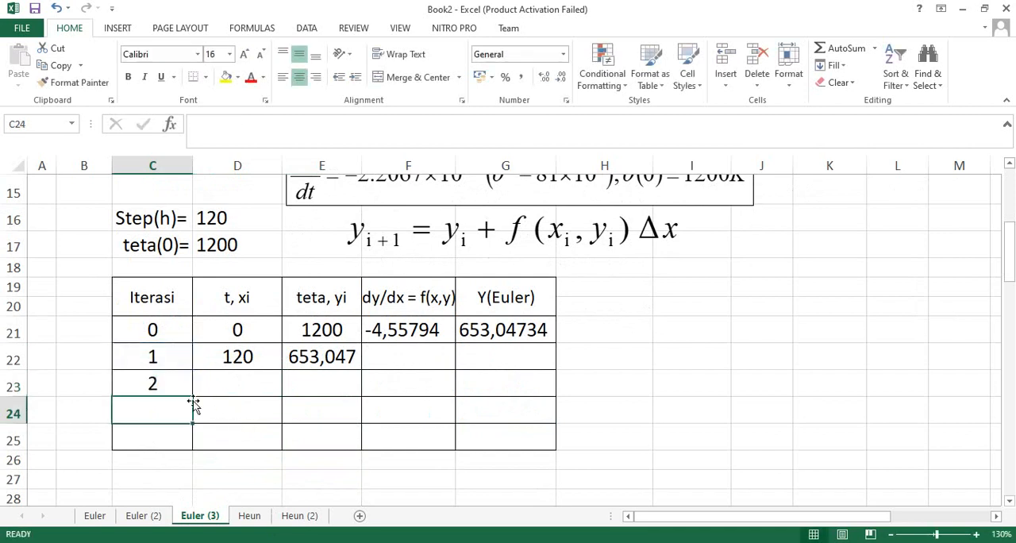
# Change the iteration formula in C23 to =C22+1 and fill it down to C25.
pyautogui.doubleClick(168, 387)
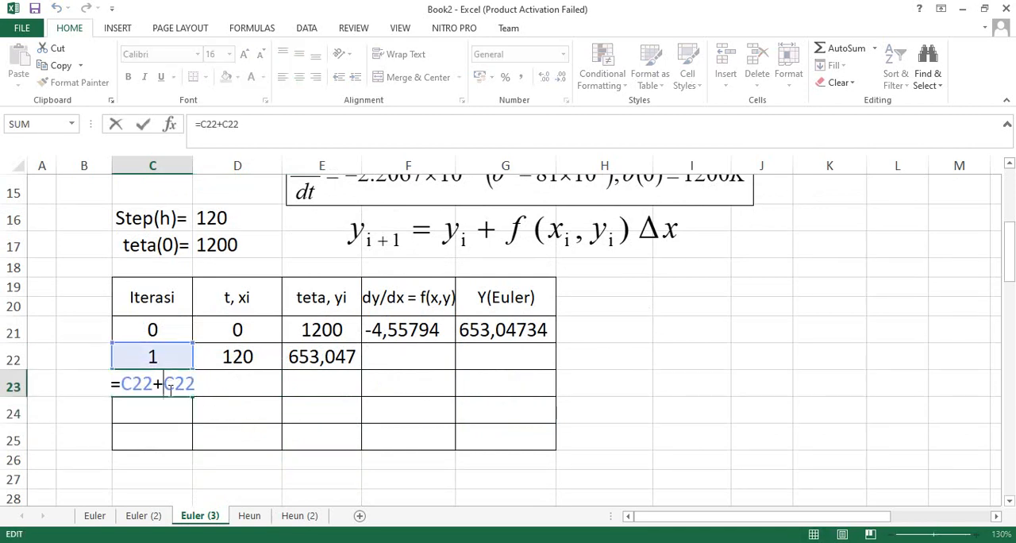
pyautogui.press('Delete')
pyautogui.press('Delete')
pyautogui.press('Delete')
pyautogui.write('1')
pyautogui.press('Return')
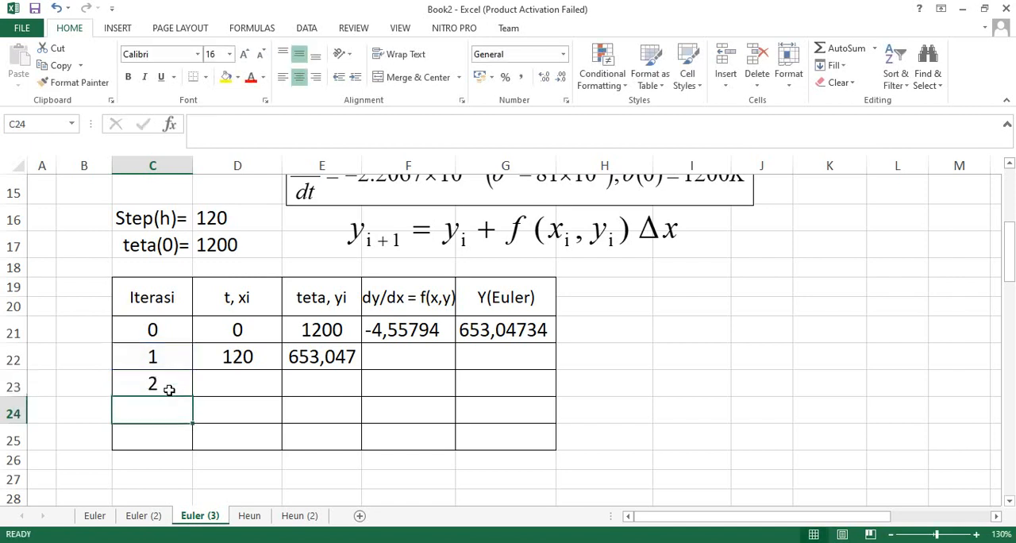
pyautogui.click(167, 390)
pyautogui.moveTo(192, 397); pyautogui.dragTo(193, 449)
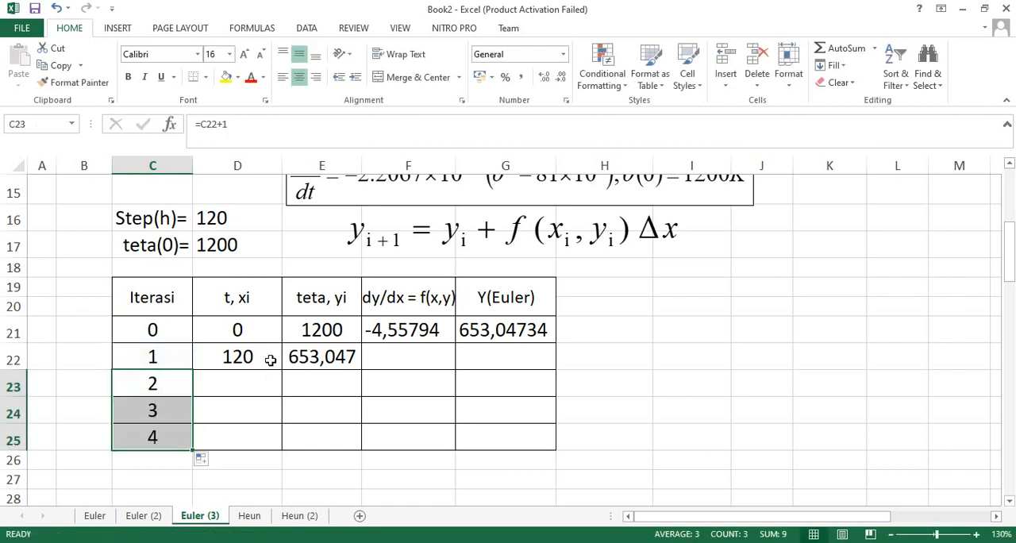
# Fill the t formula from D22 down to D25 and check the copied cell references in D23, D24 and D25.
pyautogui.click(268, 356)
pyautogui.moveTo(281, 368); pyautogui.dragTo(283, 450)
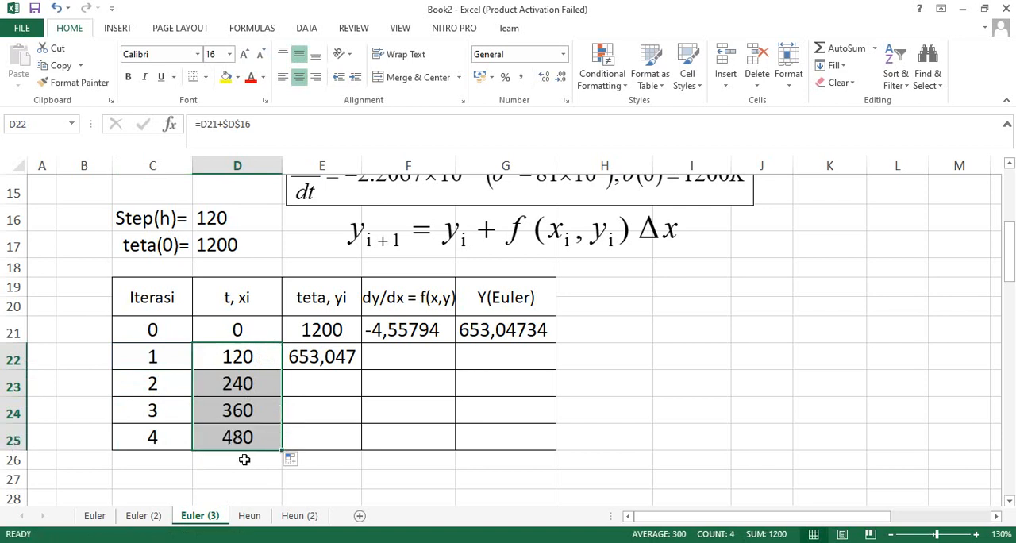
pyautogui.doubleClick(255, 382)
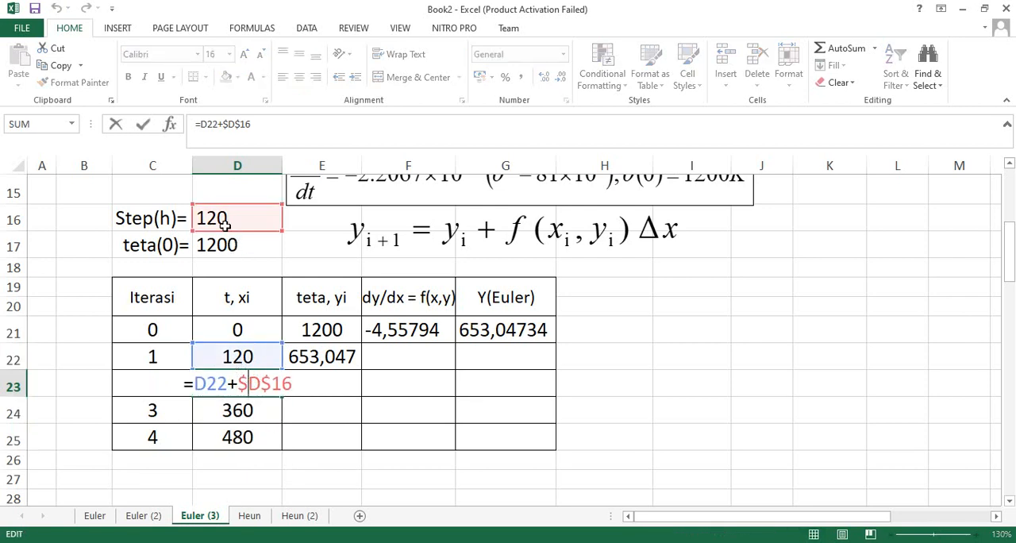
pyautogui.press('Return')
pyautogui.doubleClick(245, 413)
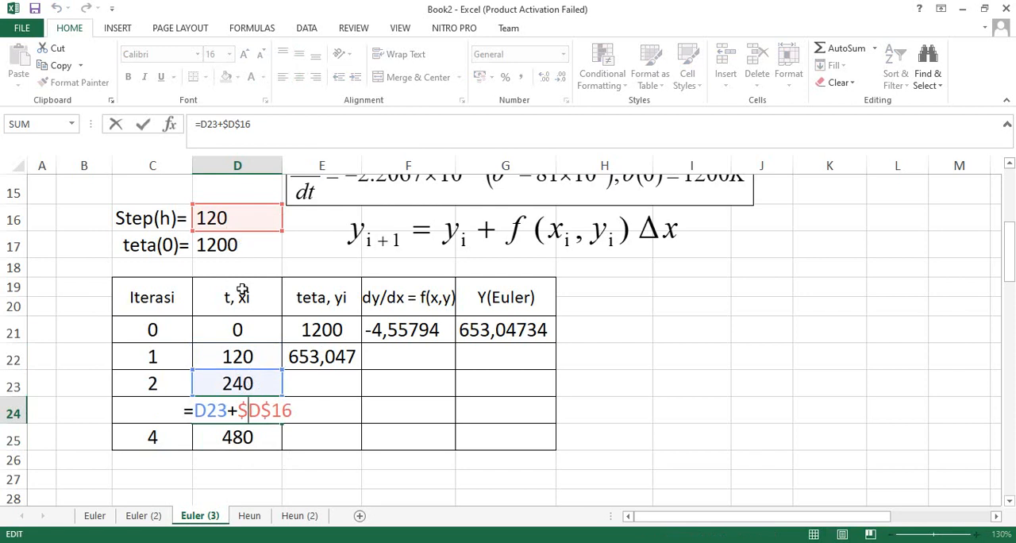
pyautogui.press('Return')
pyautogui.doubleClick(246, 438)
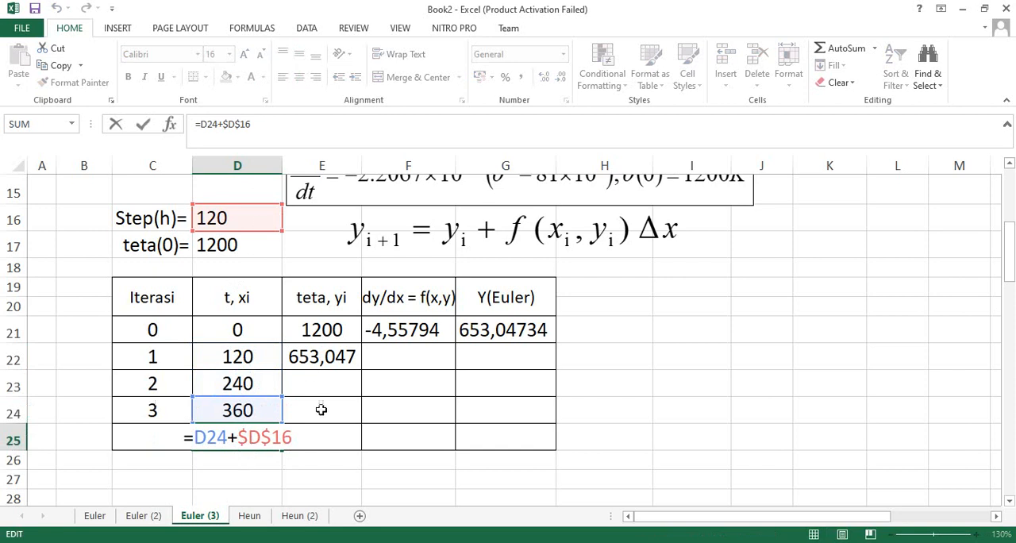
pyautogui.press('Return')
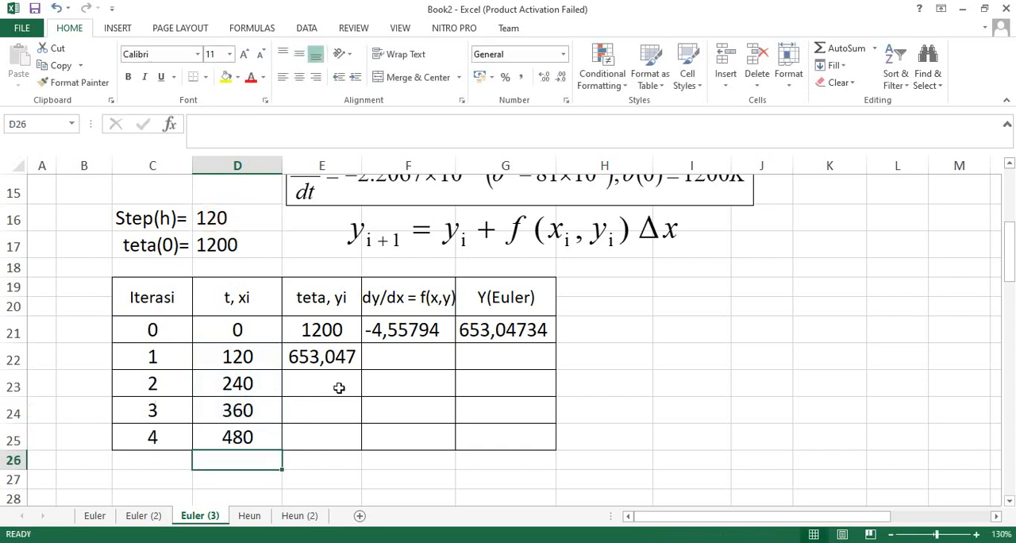
# Enter the placeholder "?" in the teta cells E23, E24 and E25, and select these three cells.
pyautogui.click(341, 388)
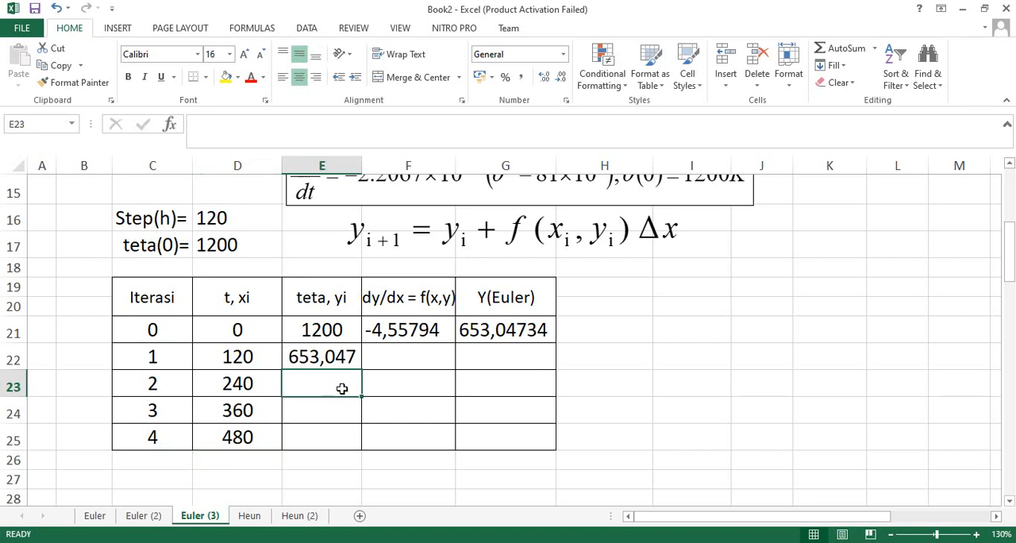
pyautogui.write('?')
pyautogui.press('Return')
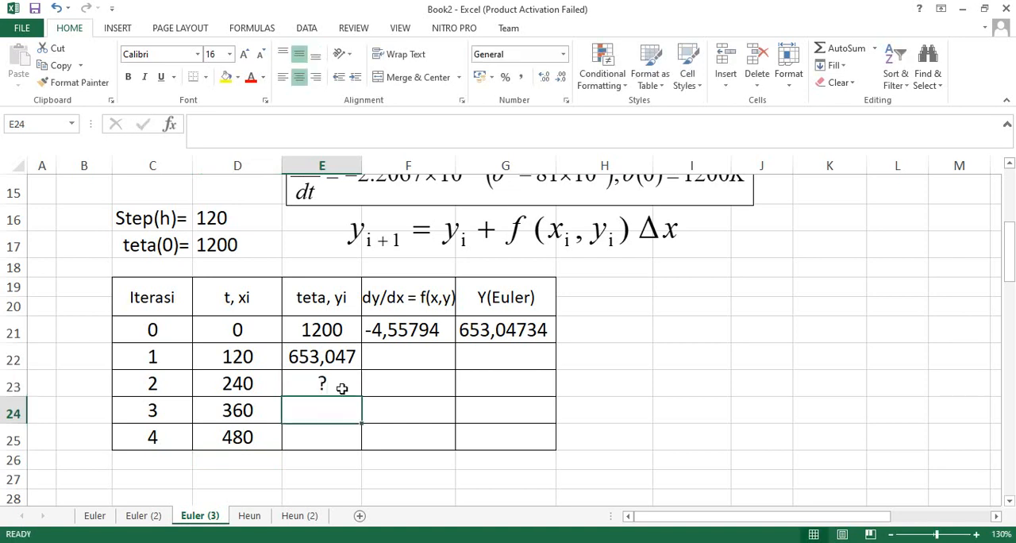
pyautogui.write('?')
pyautogui.press('Return')
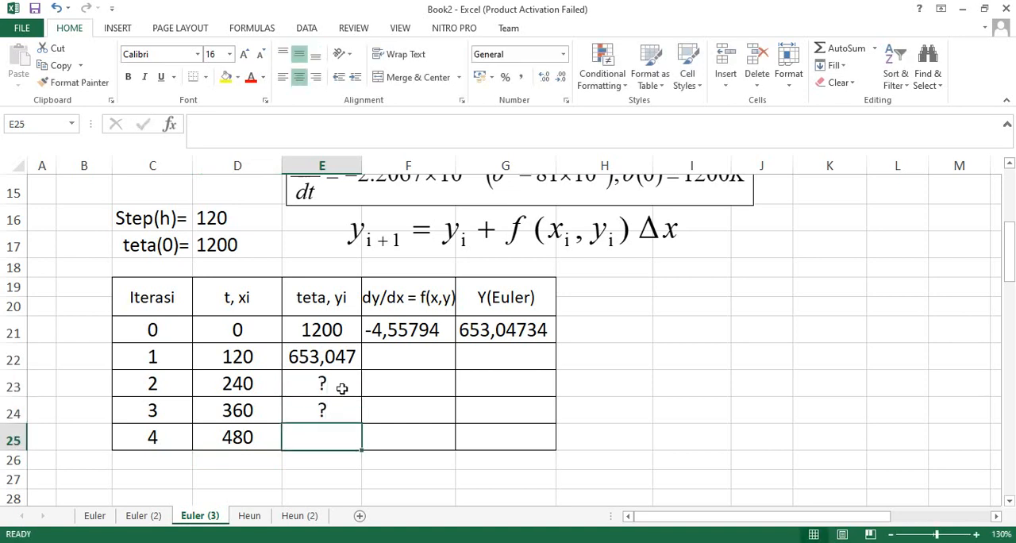
pyautogui.write('?')
pyautogui.press('Return')
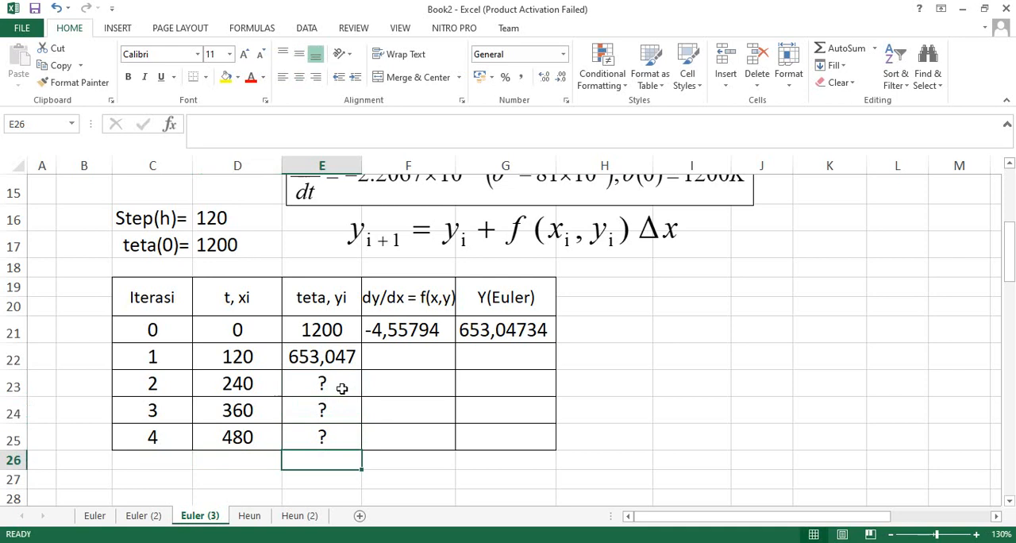
pyautogui.moveTo(341, 388); pyautogui.dragTo(344, 429)
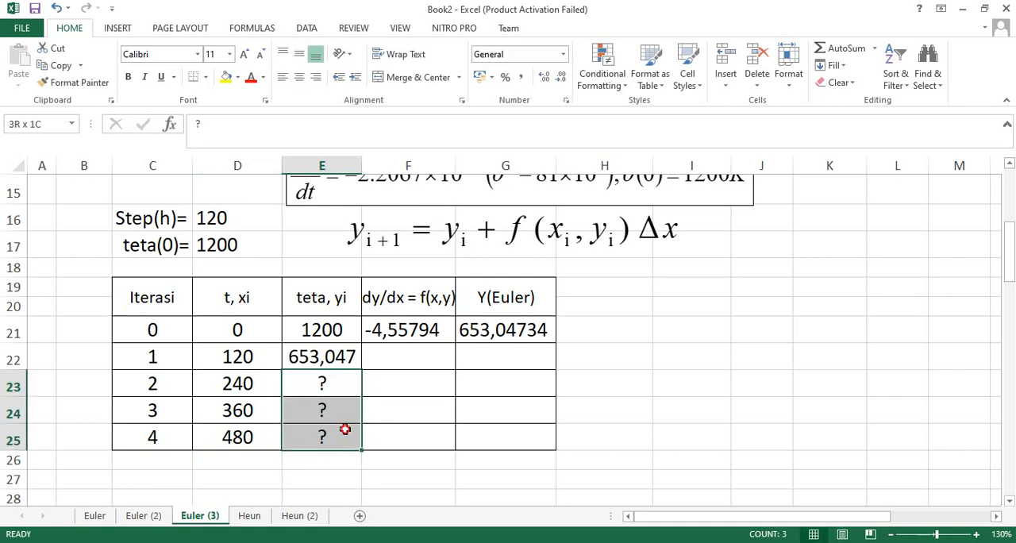
# Fill the dy/dx formula from F21 and the Y(Euler) formula from G21 down to row 25.
pyautogui.click(397, 338)
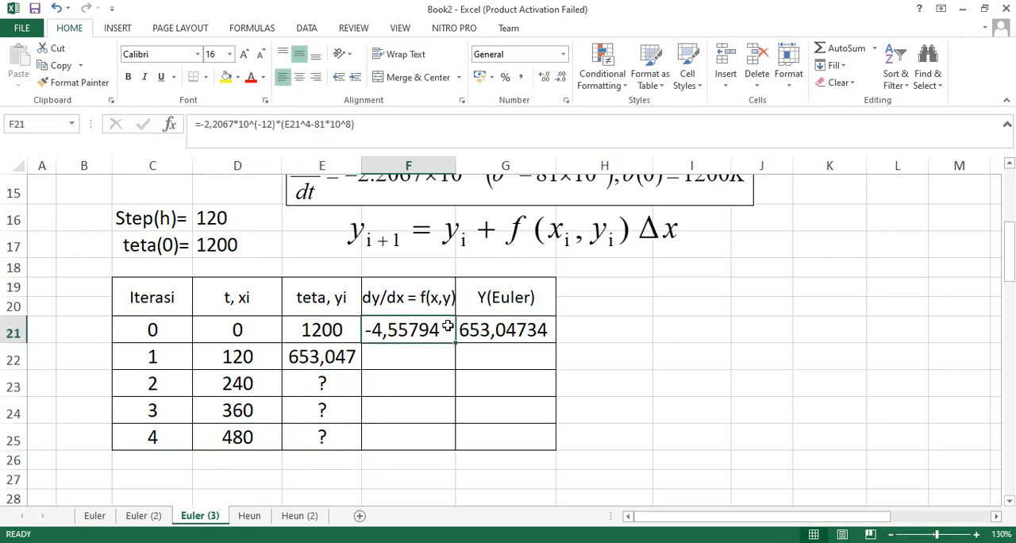
pyautogui.click(488, 322)
pyautogui.click(321, 358)
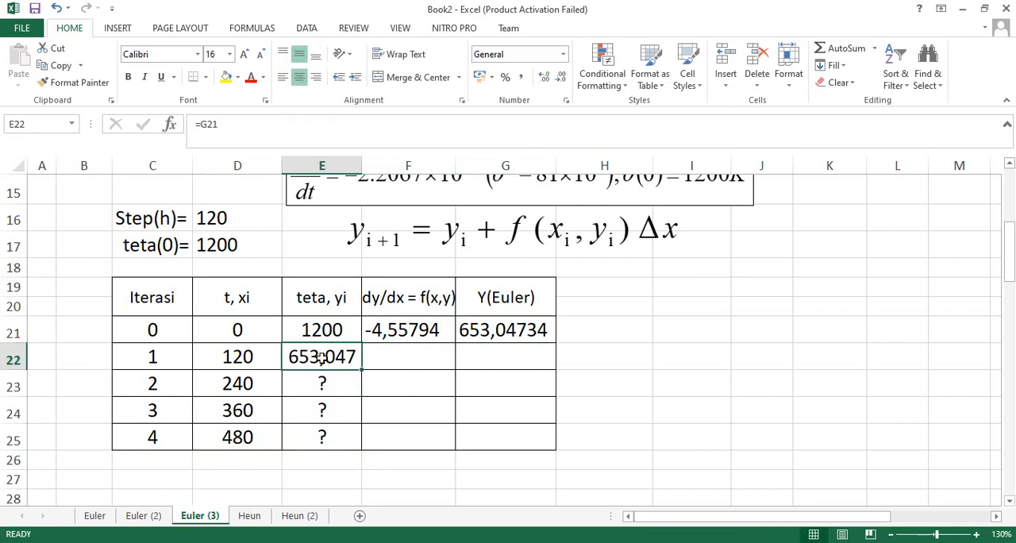
pyautogui.moveTo(413, 330); pyautogui.dragTo(454, 332)
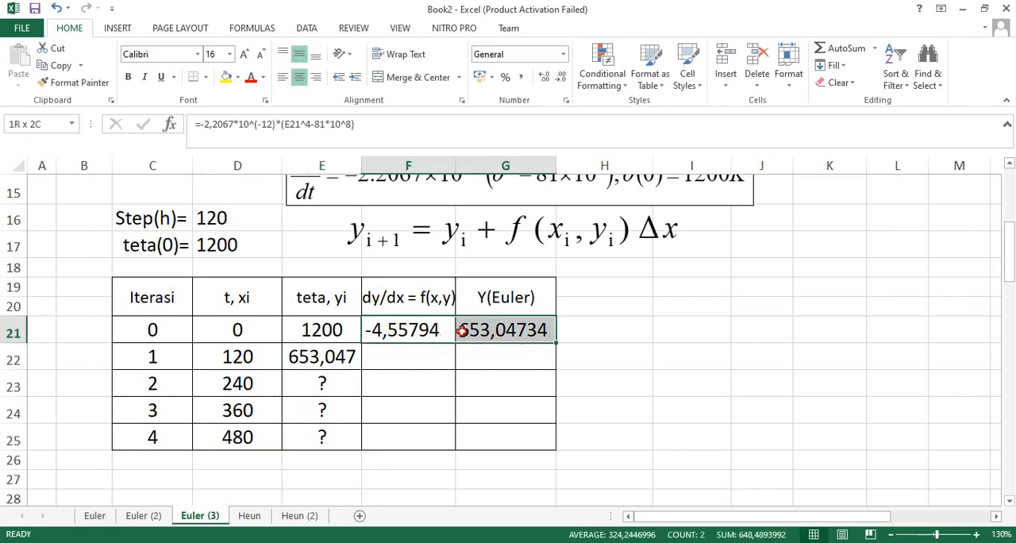
pyautogui.click(421, 328)
pyautogui.moveTo(421, 328); pyautogui.dragTo(478, 328)
pyautogui.click(433, 332)
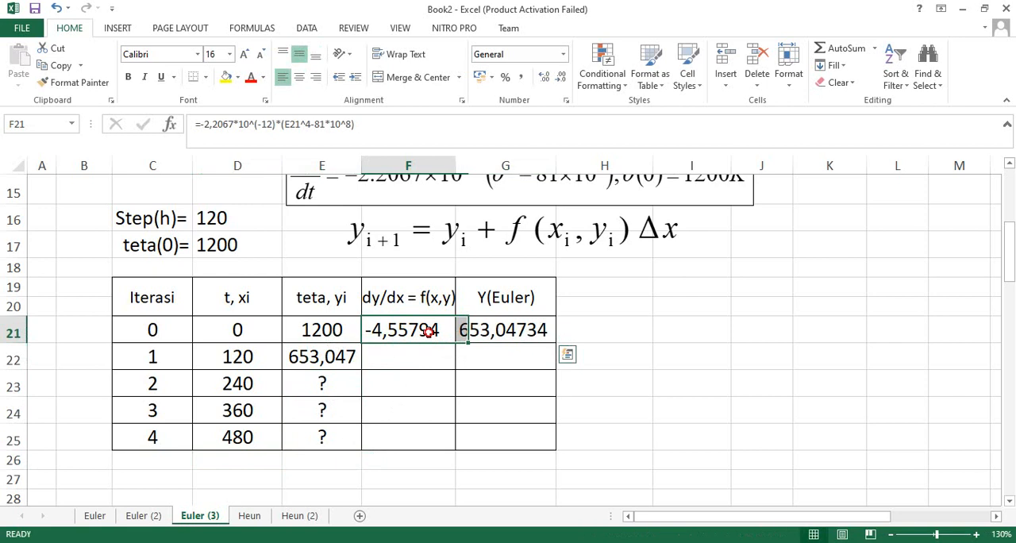
pyautogui.moveTo(455, 342); pyautogui.dragTo(450, 447)
pyautogui.click(503, 330)
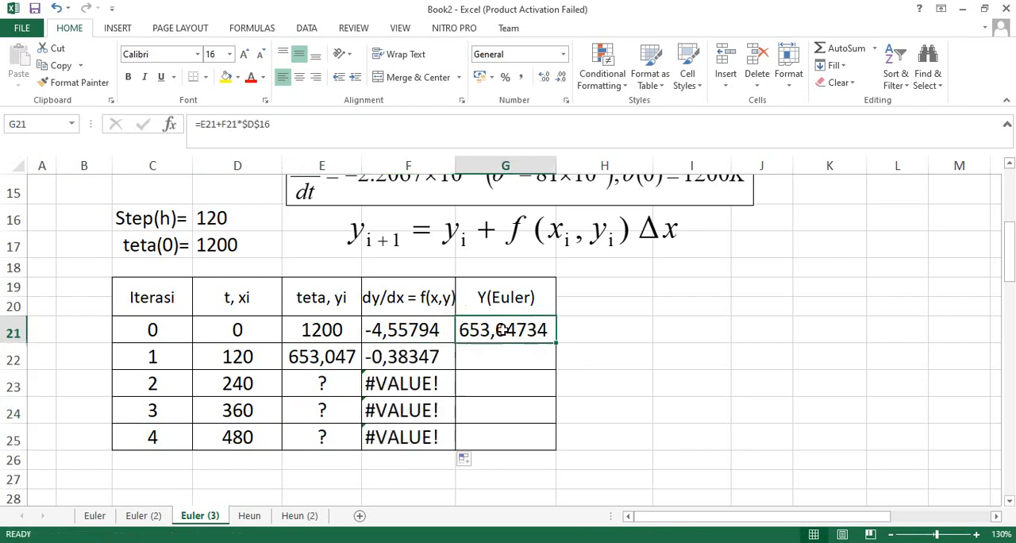
pyautogui.moveTo(558, 343); pyautogui.dragTo(551, 447)
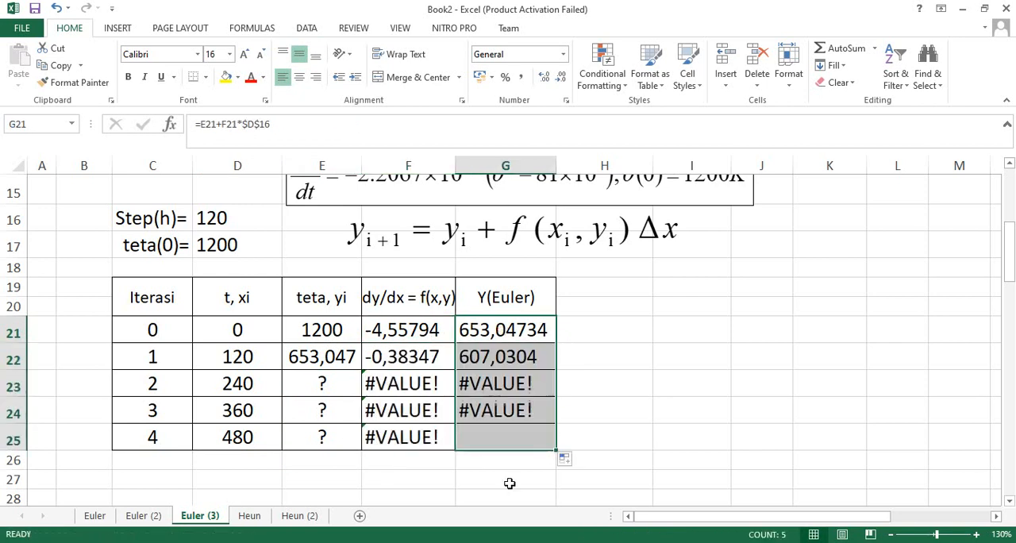
# Fill the teta formula from E22 down to E25 and clear the dy/dx and Y(Euler) cells in row 25.
pyautogui.click(328, 384)
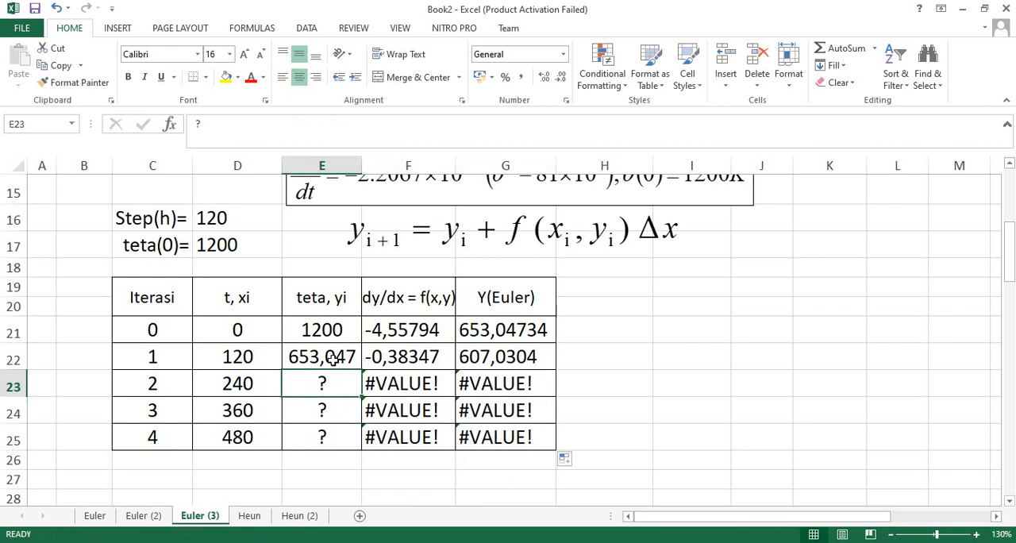
pyautogui.click(335, 359)
pyautogui.moveTo(362, 371); pyautogui.dragTo(484, 430)
pyautogui.click(407, 436)
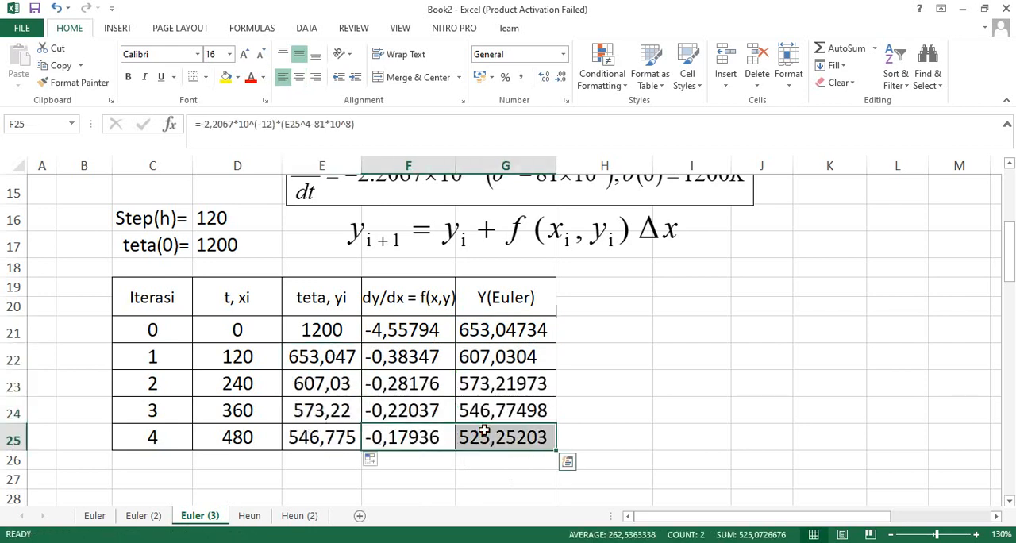
pyautogui.press('Delete')
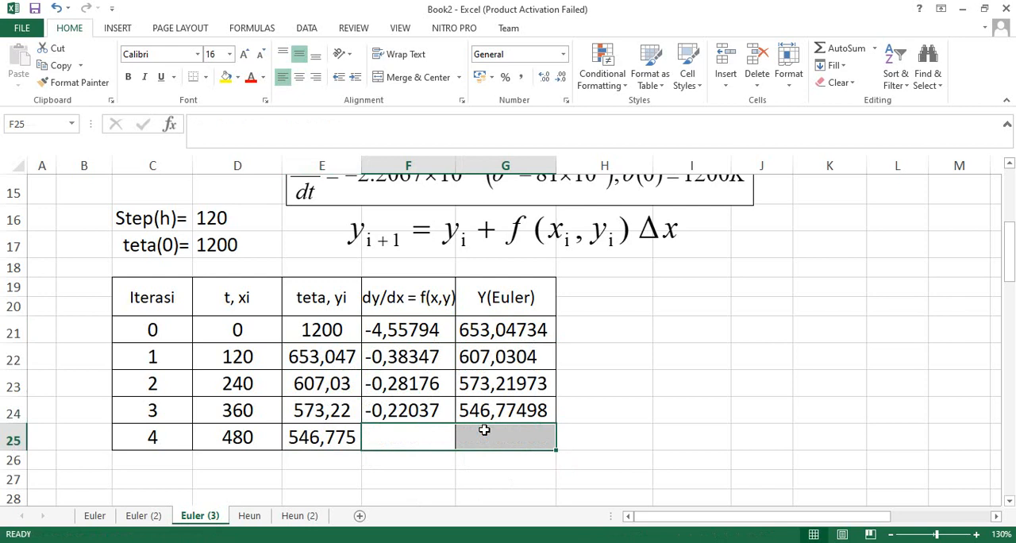
# Examine the t and teta values of iterations 0, 1 and 4 together with the step size in D16.
pyautogui.click(218, 439)
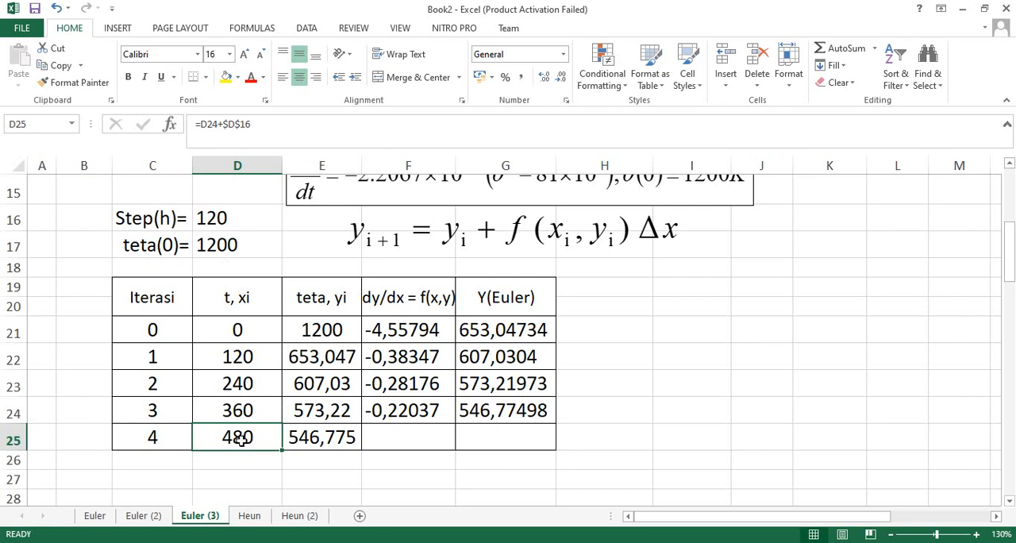
pyautogui.click(322, 443)
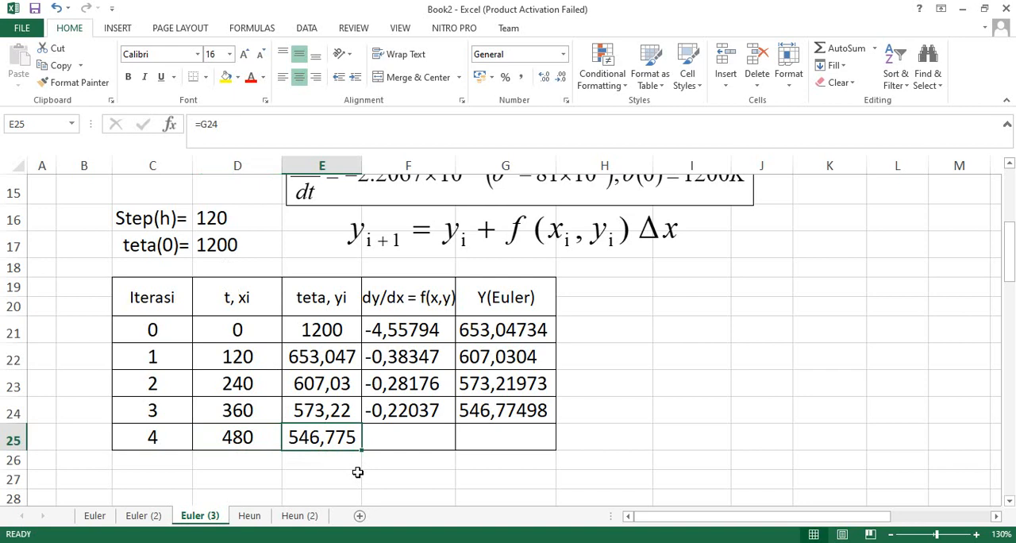
pyautogui.click(247, 337)
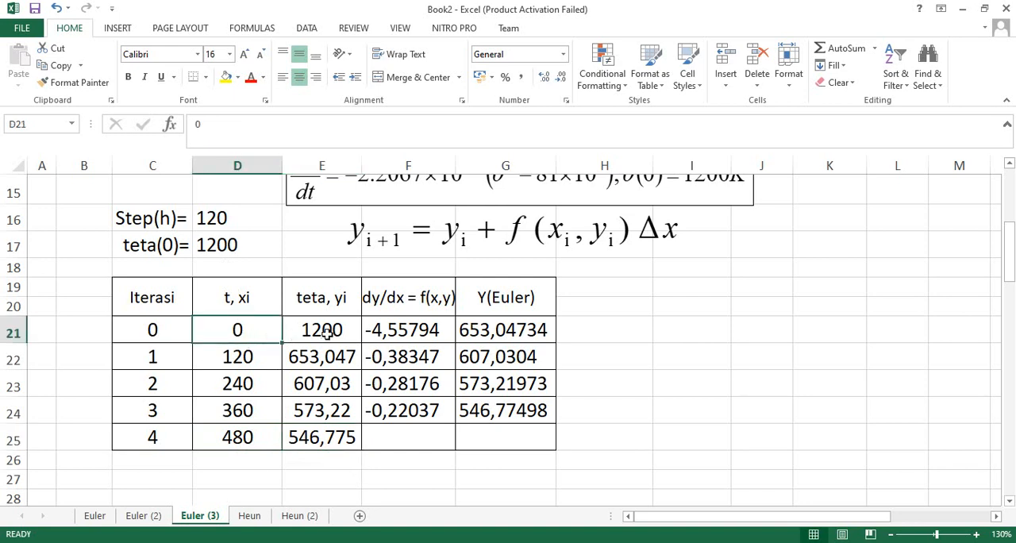
pyautogui.click(327, 334)
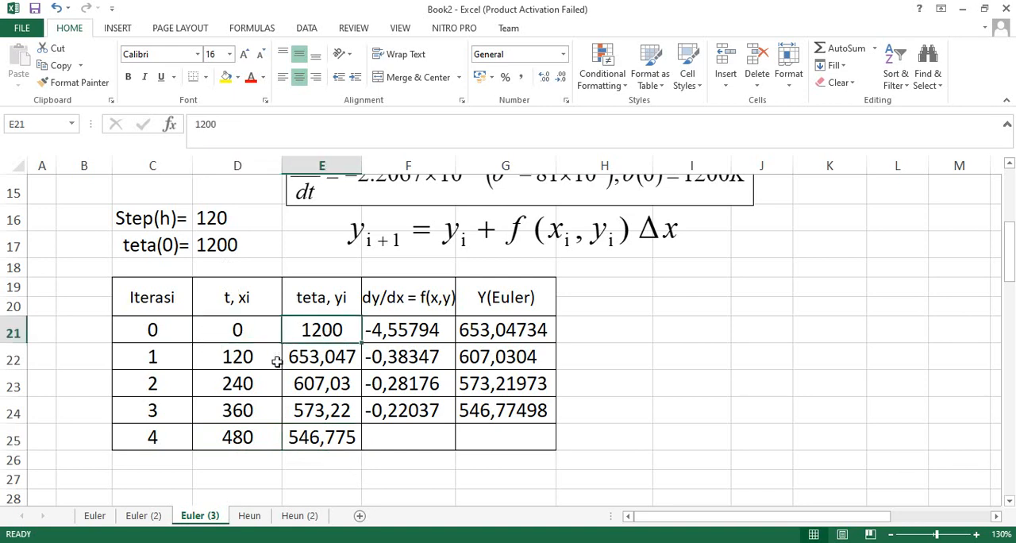
pyautogui.click(232, 363)
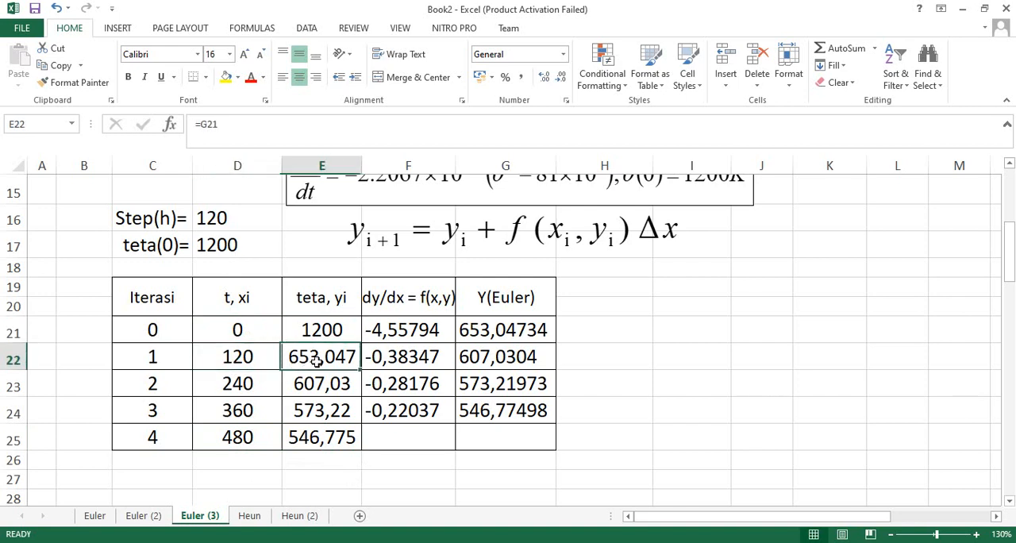
pyautogui.click(317, 362)
pyautogui.click(228, 439)
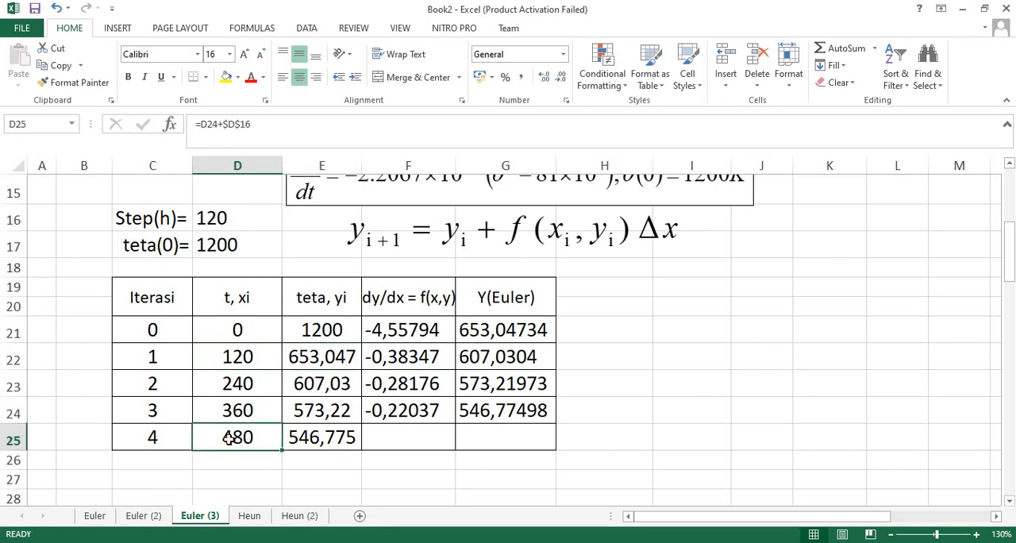
pyautogui.click(316, 442)
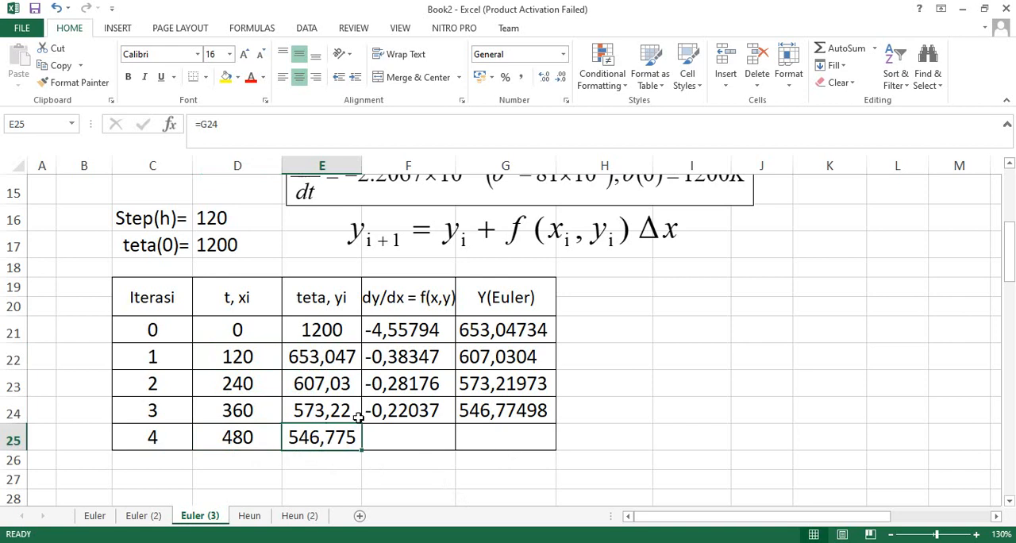
pyautogui.scroll(1, 332, 419)
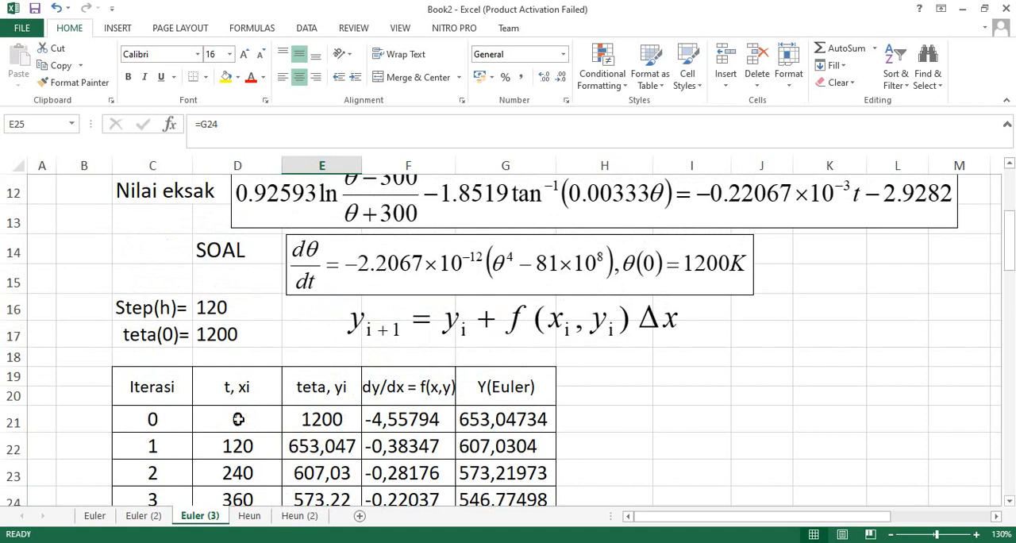
pyautogui.click(211, 311)
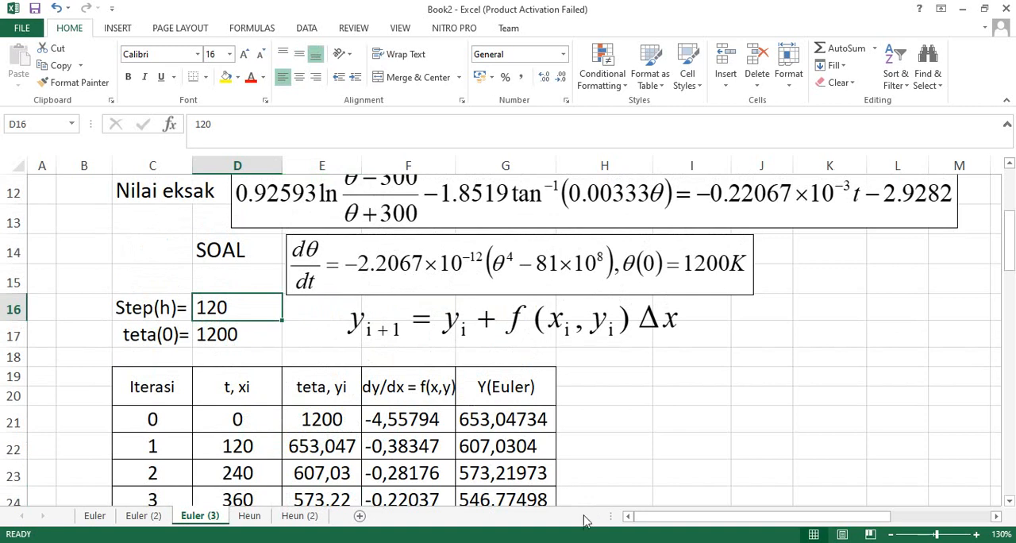
pyautogui.scroll(-1, 509, 446)
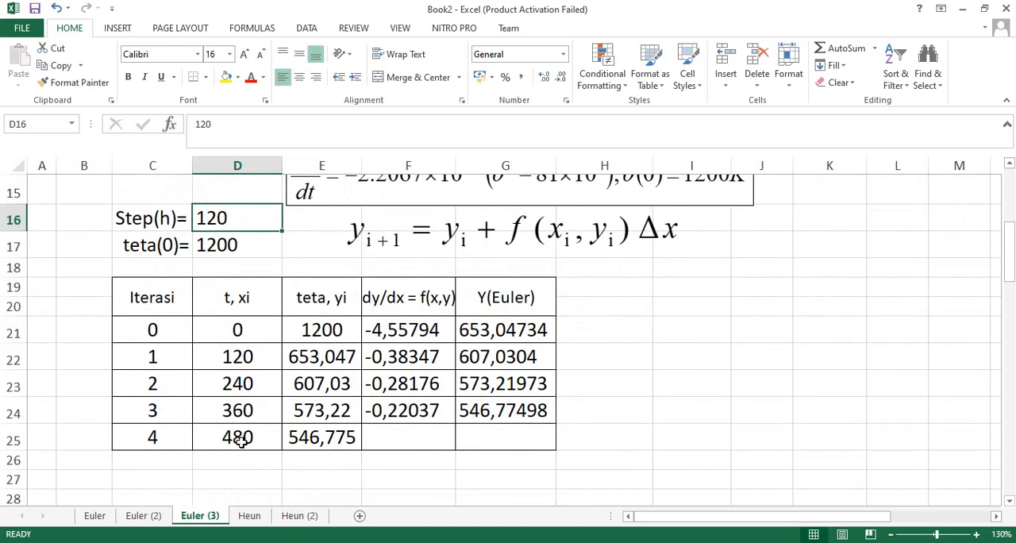
pyautogui.click(240, 442)
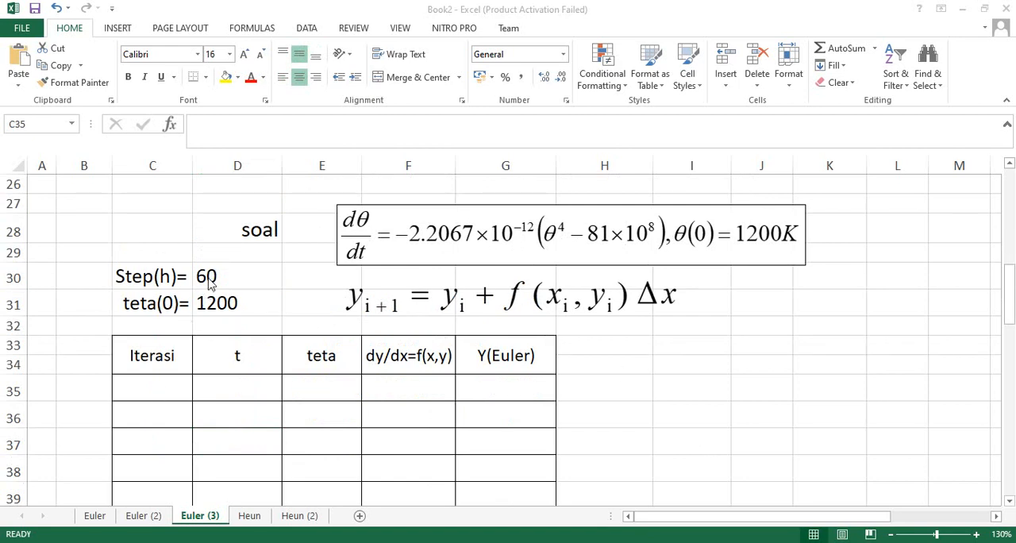
# Enter iteration 0, t 0 and teta 1200 in cells C35, D35 and E35 of the step-size-60 table.
pyautogui.doubleClick(166, 387)
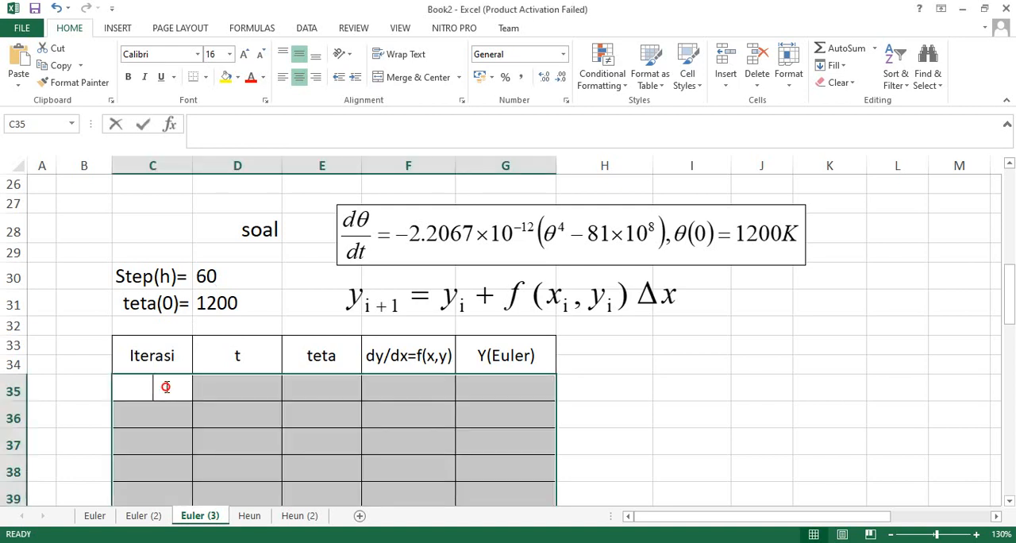
pyautogui.write('0')
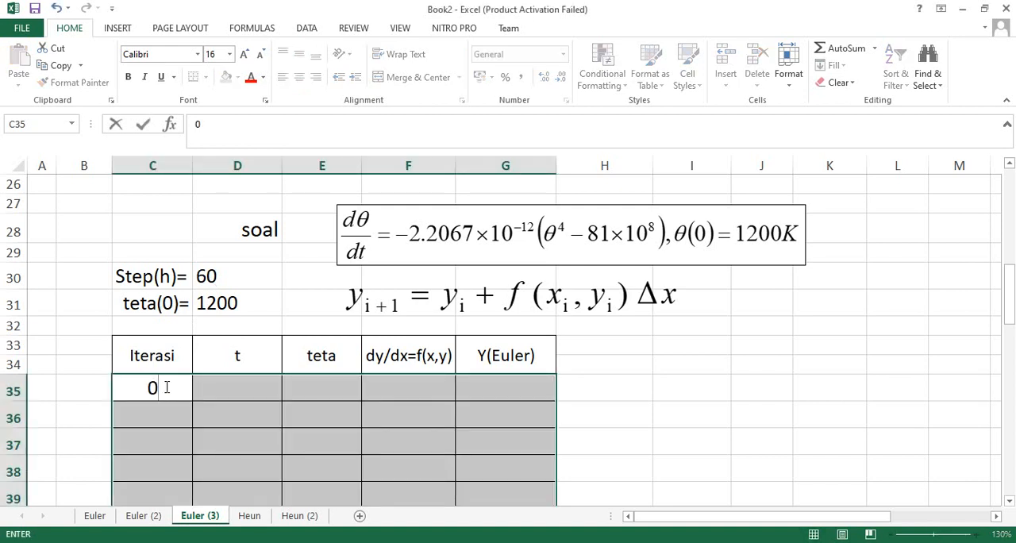
pyautogui.press('Right')
pyautogui.write('0')
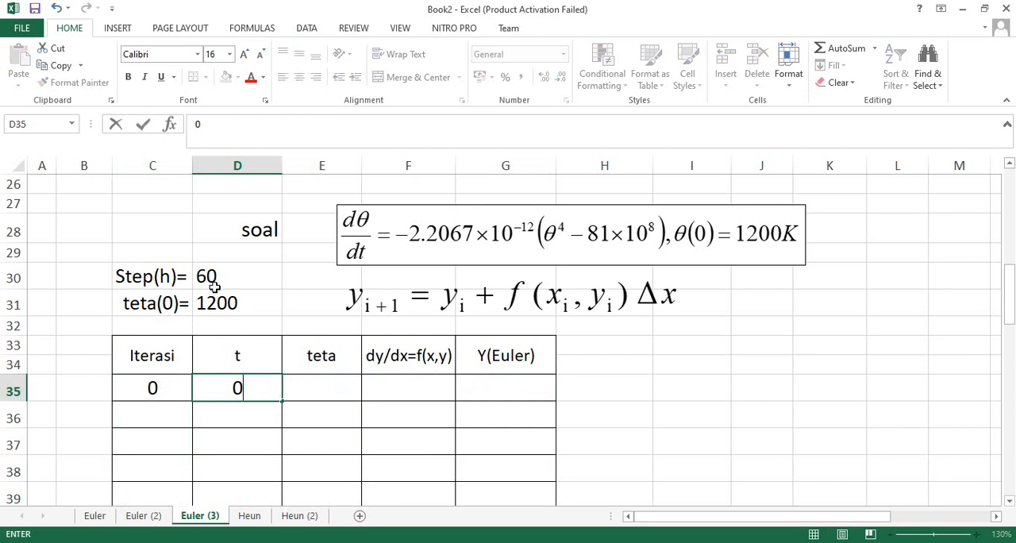
pyautogui.click(318, 395)
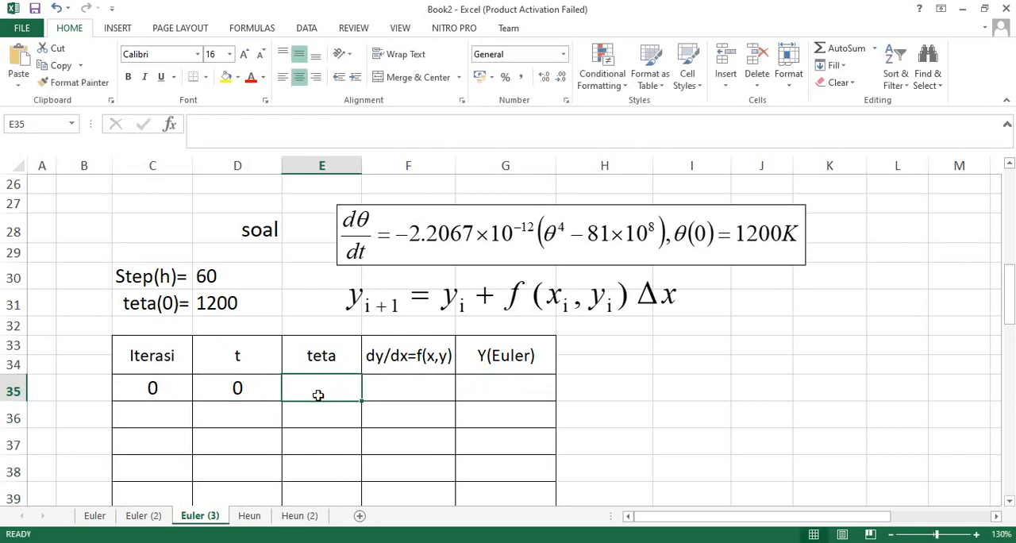
pyautogui.write('1200')
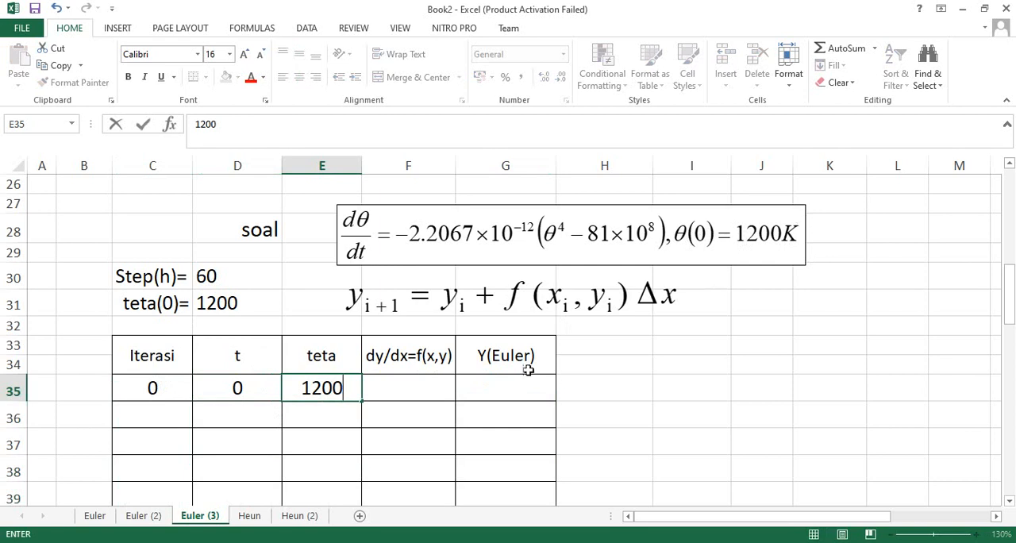
# Enter the dy/dx formula =-2,2067*10^(-12)*(E35^4-81*10^8) in cell F35.
pyautogui.click(387, 388)
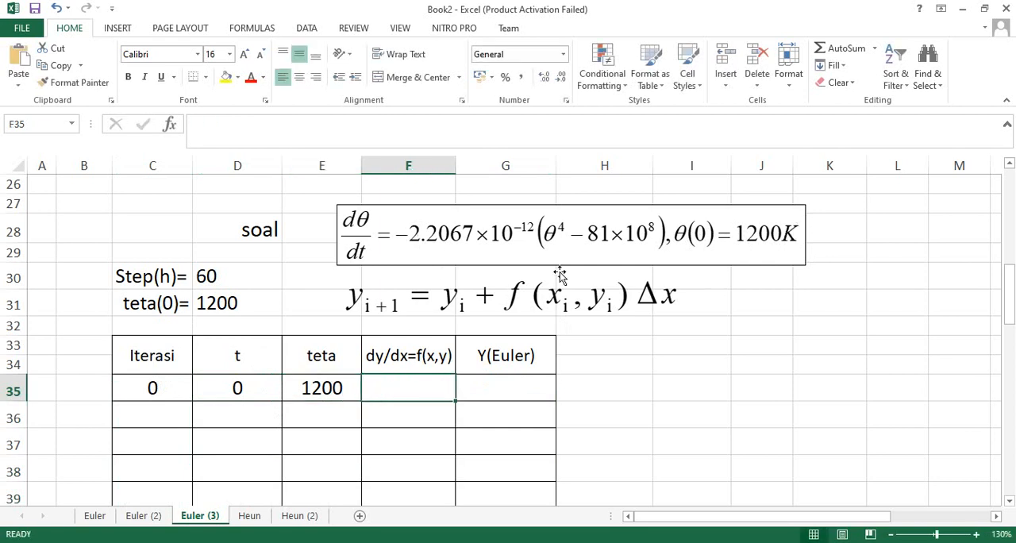
pyautogui.write('=')
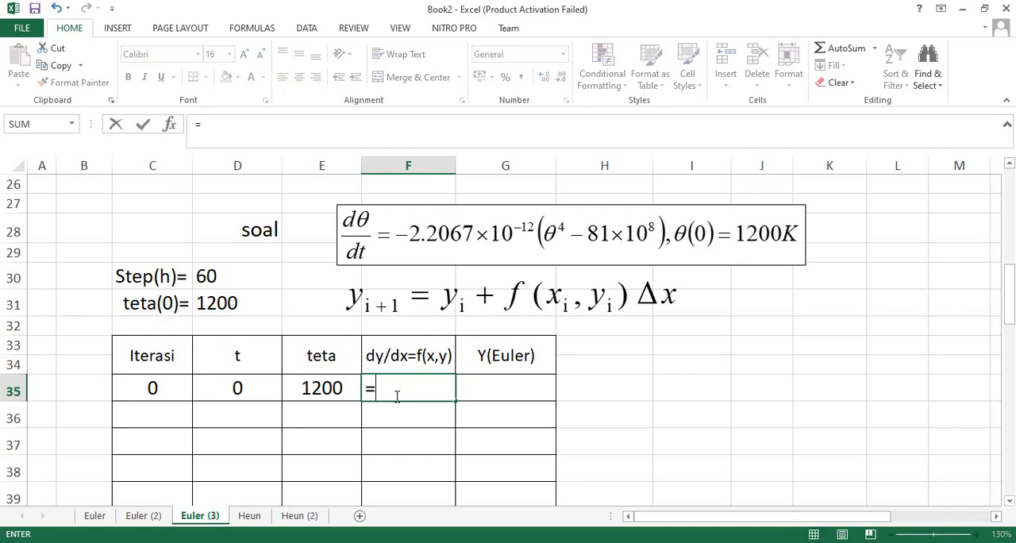
pyautogui.write('-2,2067*10')
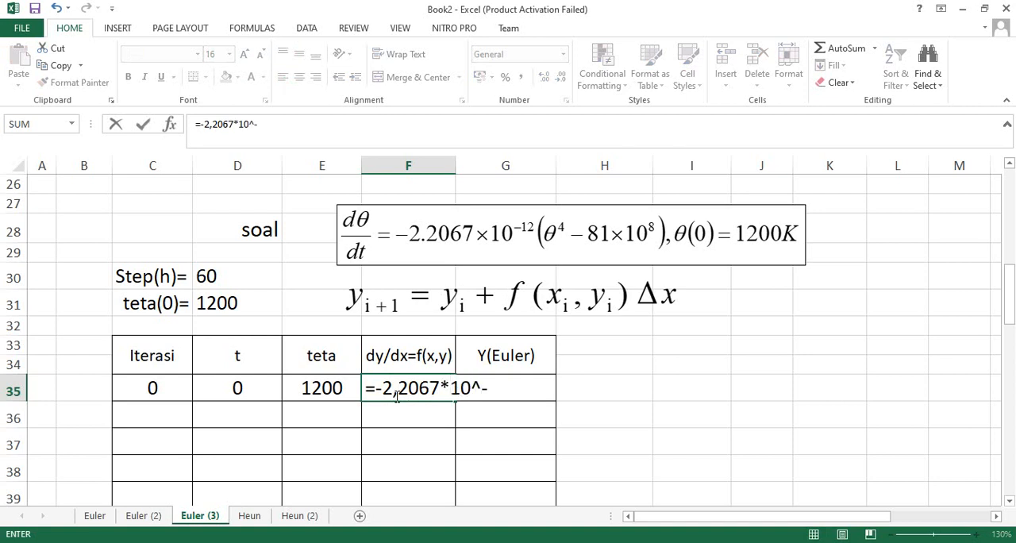
pyautogui.write('^(-')
pyautogui.write('1')
pyautogui.press('BackSpace')
pyautogui.write('-12)*')
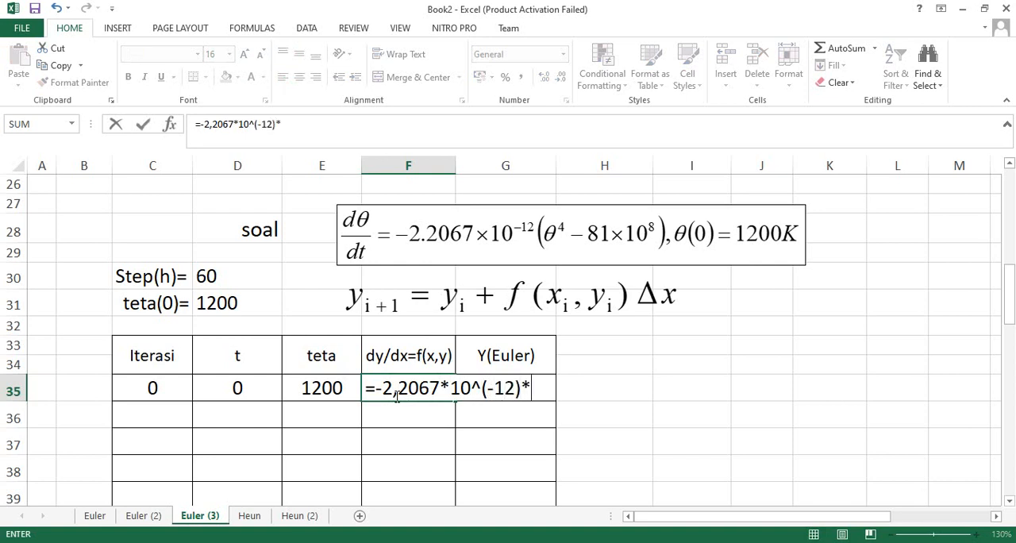
pyautogui.write('()')
pyautogui.click(539, 389)
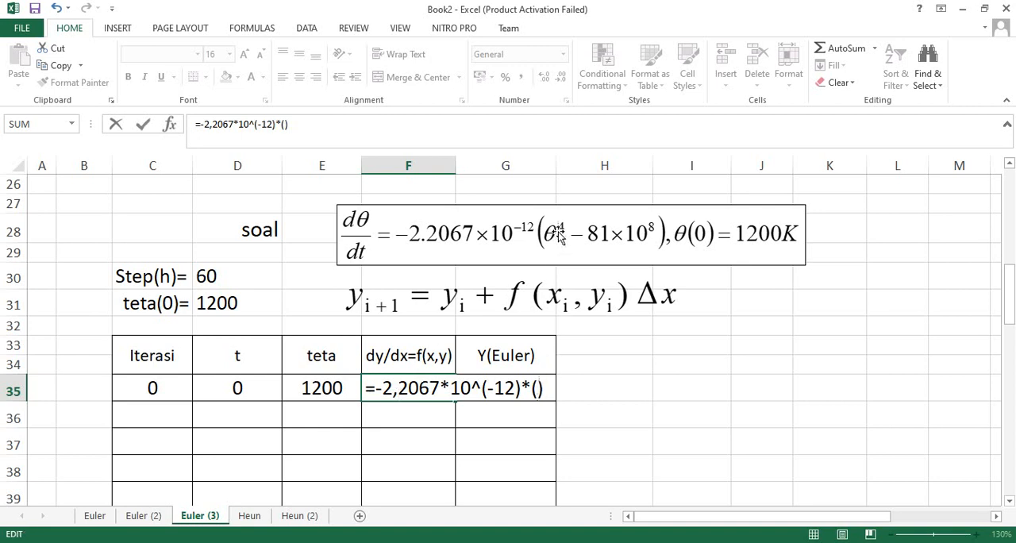
pyautogui.click(326, 390)
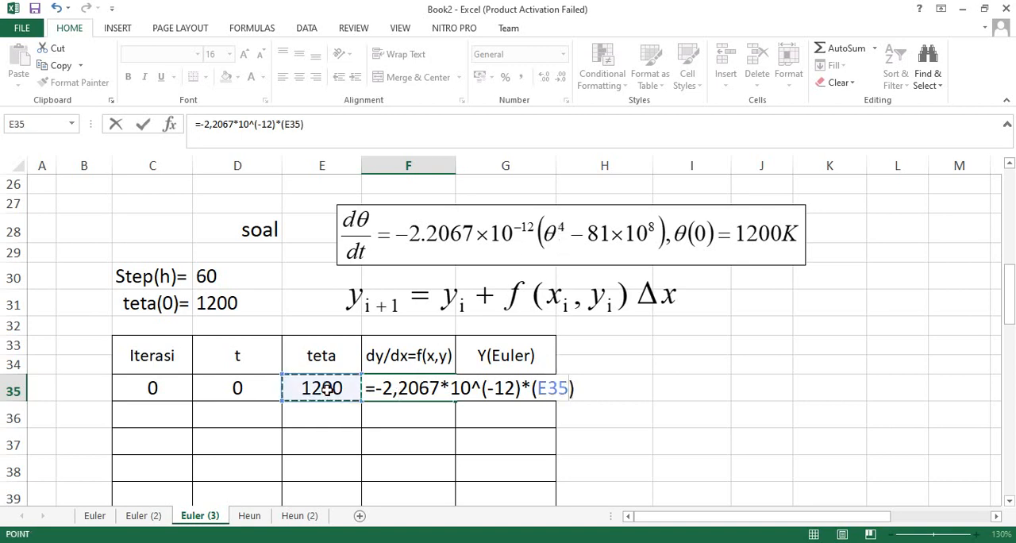
pyautogui.write('^')
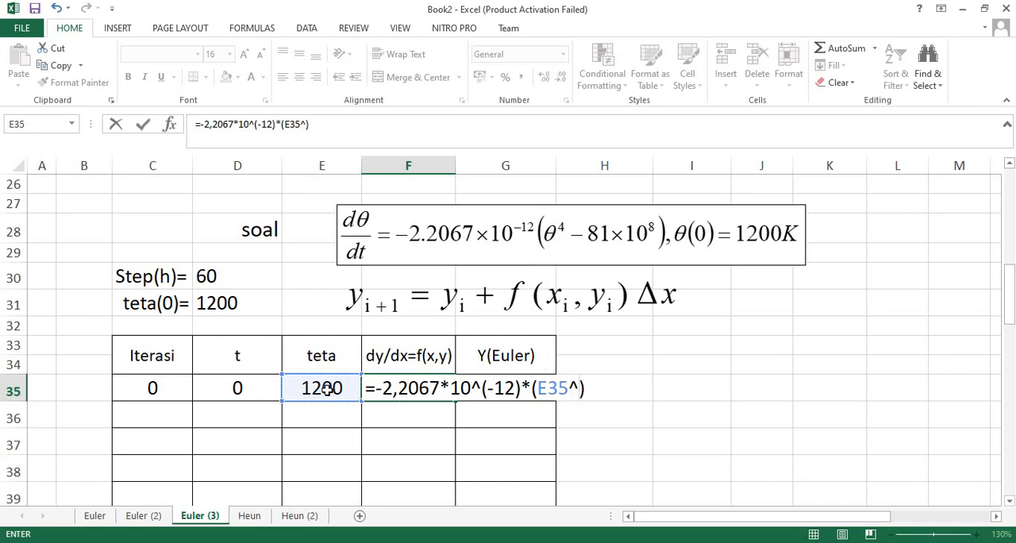
pyautogui.write('4-81')
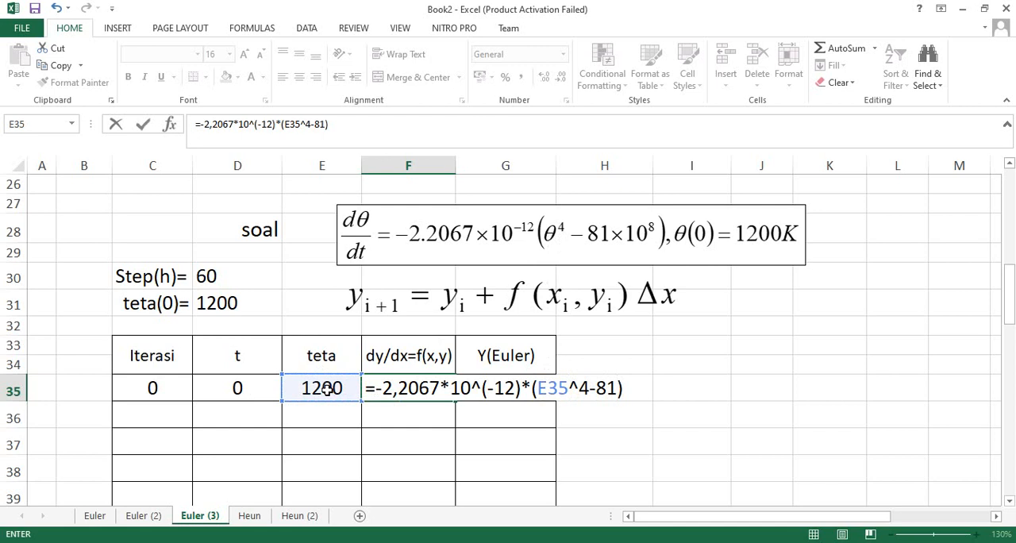
pyautogui.write('*10')
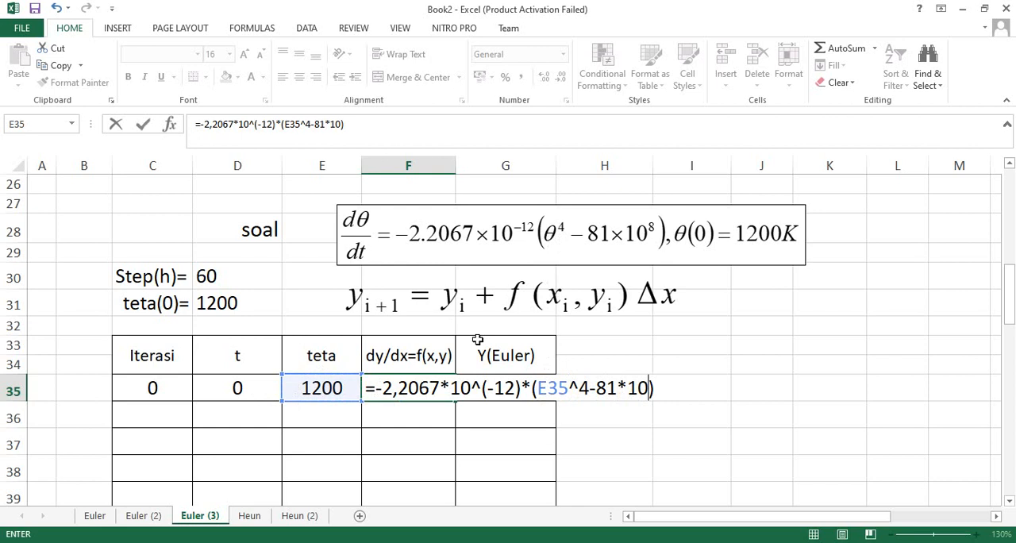
pyautogui.write('^8')
pyautogui.press('Return')
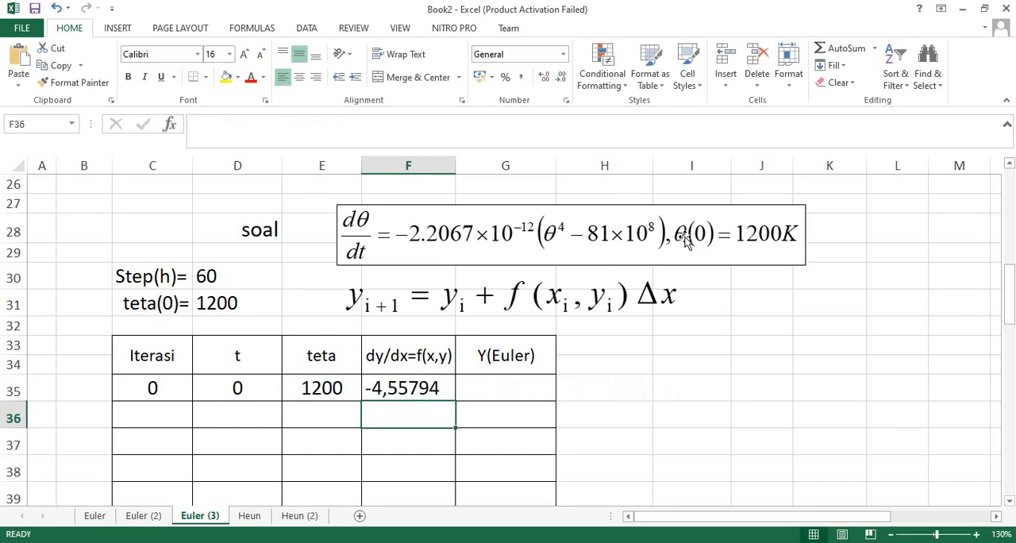
pyautogui.click(488, 380)
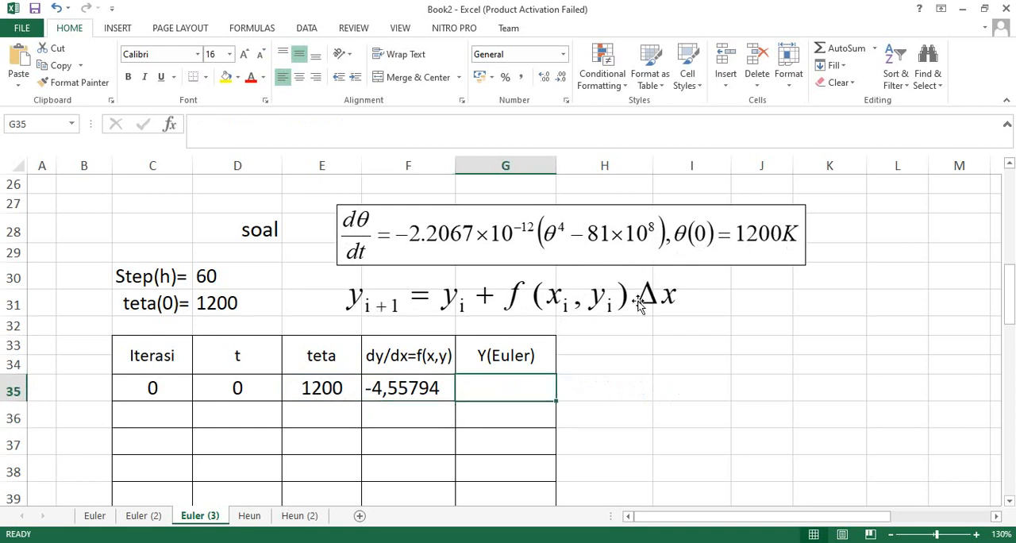
pyautogui.write('=')
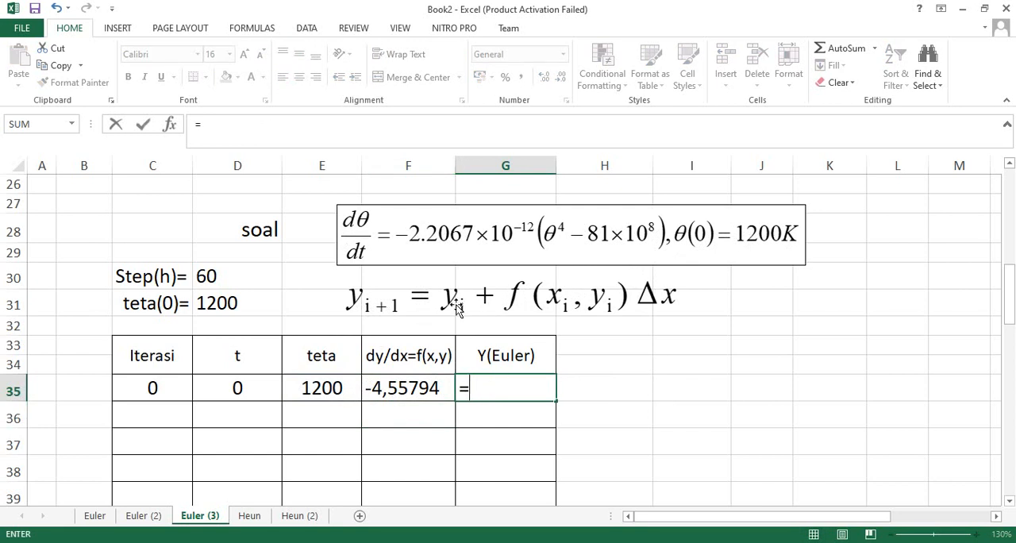
pyautogui.click(325, 356)
pyautogui.press('Escape')
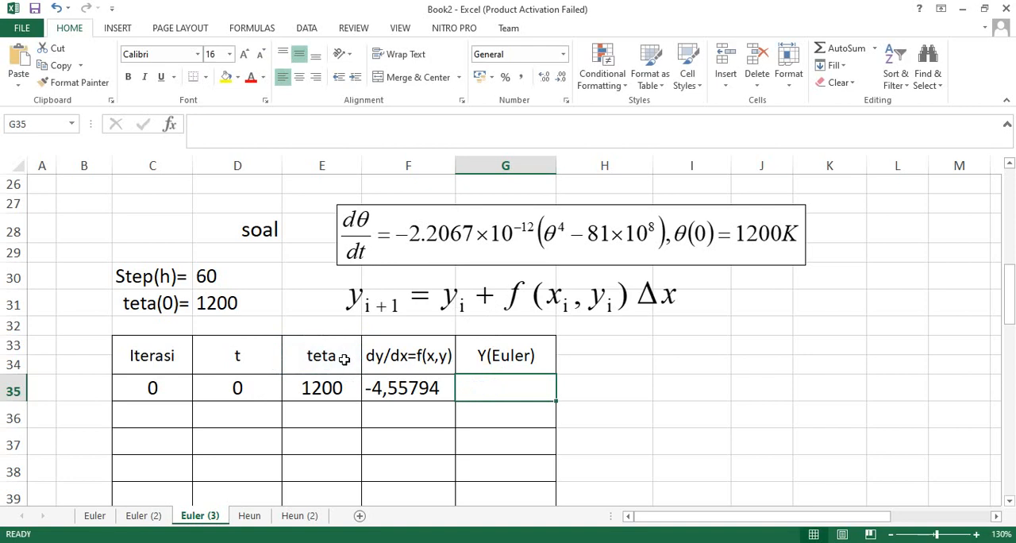
# Extend the step-size-60 table headers to "teta, yi" in E33 and "t, xi" in D33.
pyautogui.click(344, 359)
pyautogui.doubleClick(344, 359)
pyautogui.write(',')
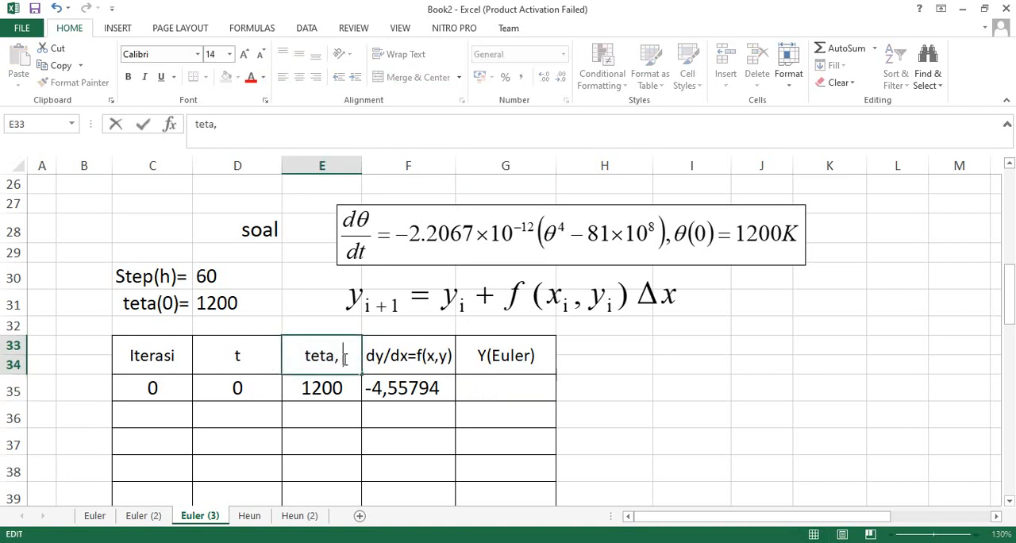
pyautogui.write(' yi')
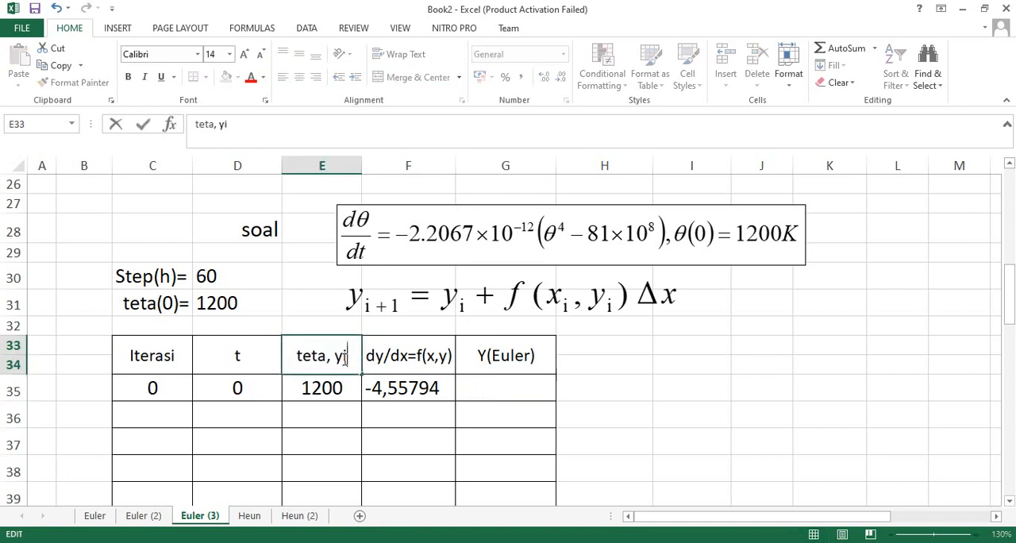
pyautogui.click(254, 356)
pyautogui.doubleClick(255, 360)
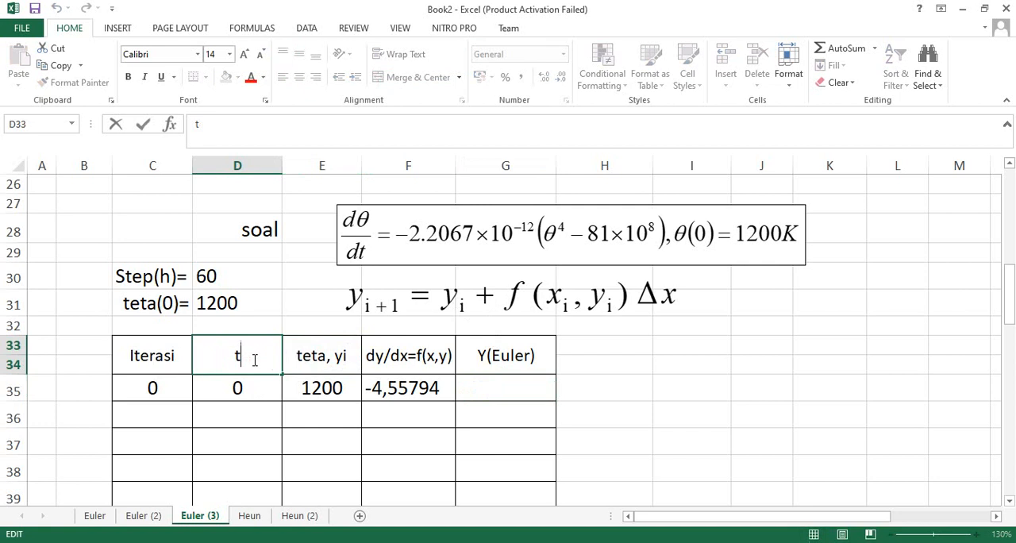
pyautogui.write(',')
pyautogui.write('xi')
pyautogui.press('Return')
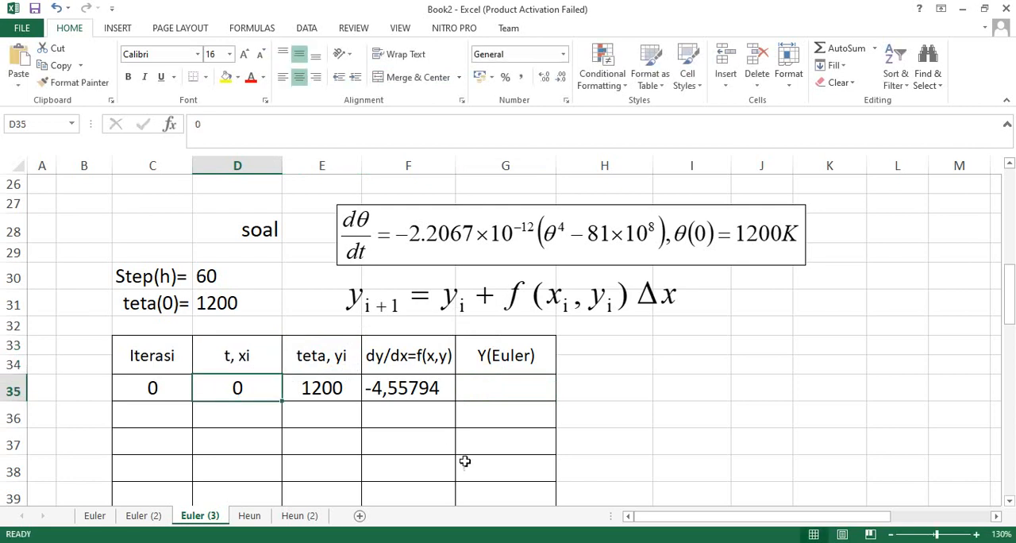
# Enter the Y(Euler) formula =E35+F35*$D$30 in cell G35 for iteration 0.
pyautogui.doubleClick(444, 387)
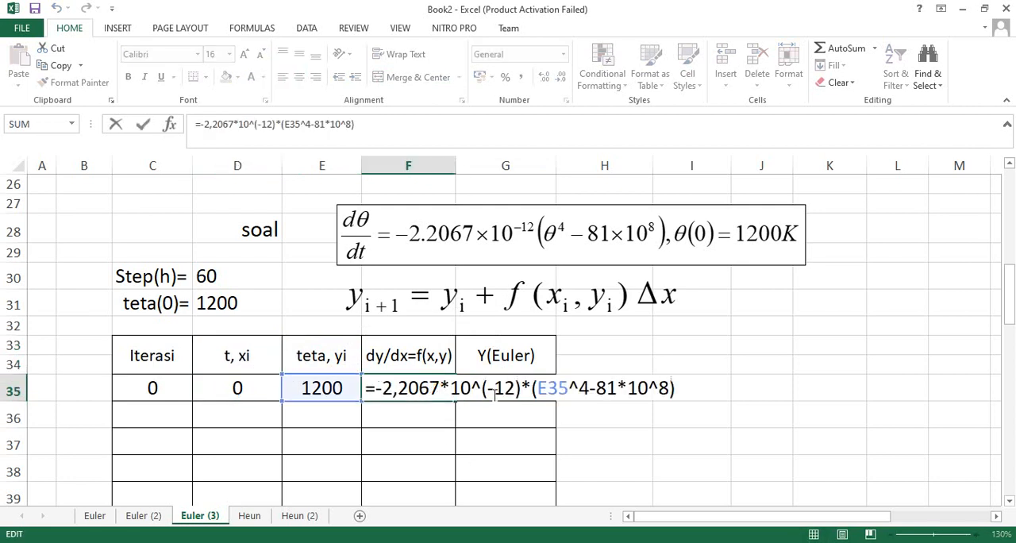
pyautogui.click(494, 397)
pyautogui.write('=')
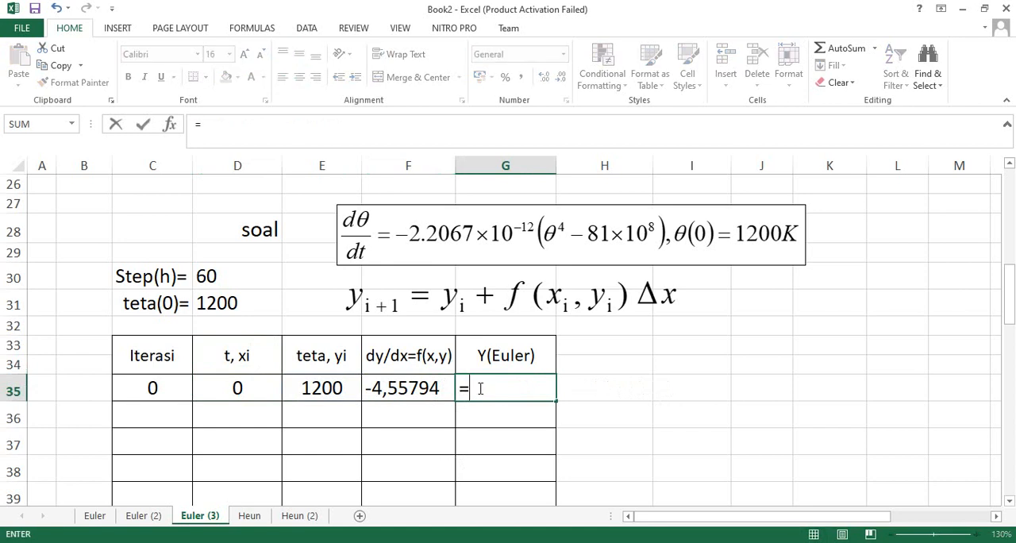
pyautogui.click(330, 391)
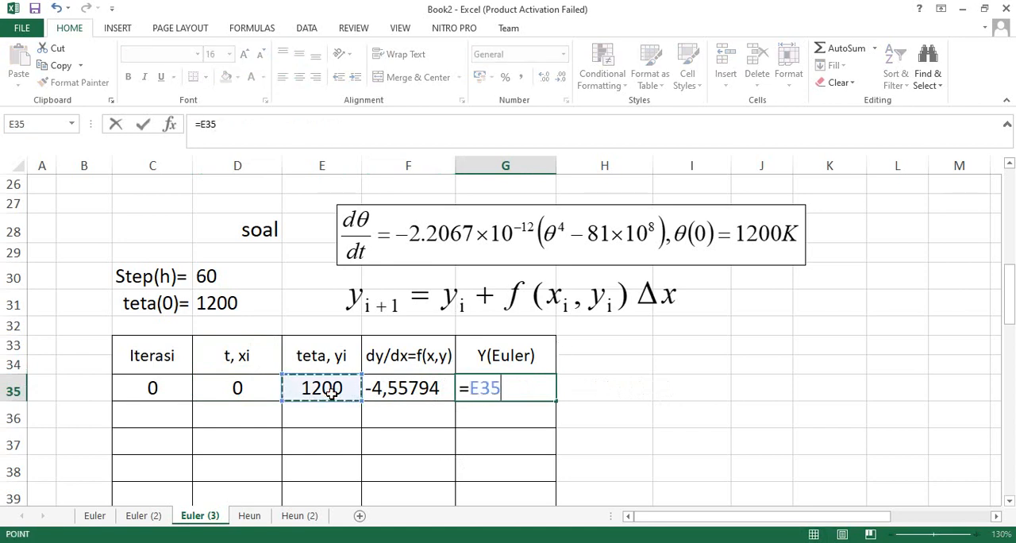
pyautogui.write('+')
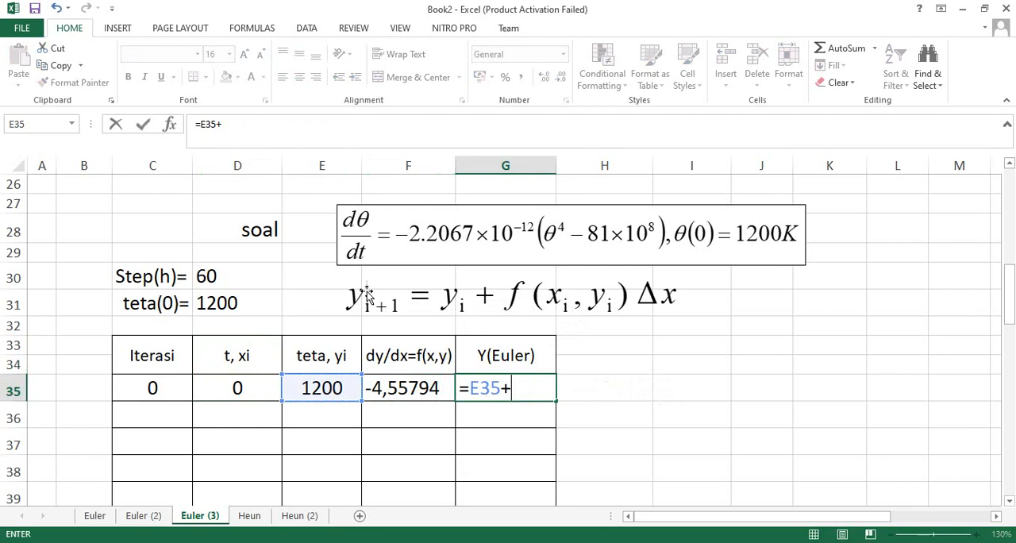
pyautogui.click(414, 387)
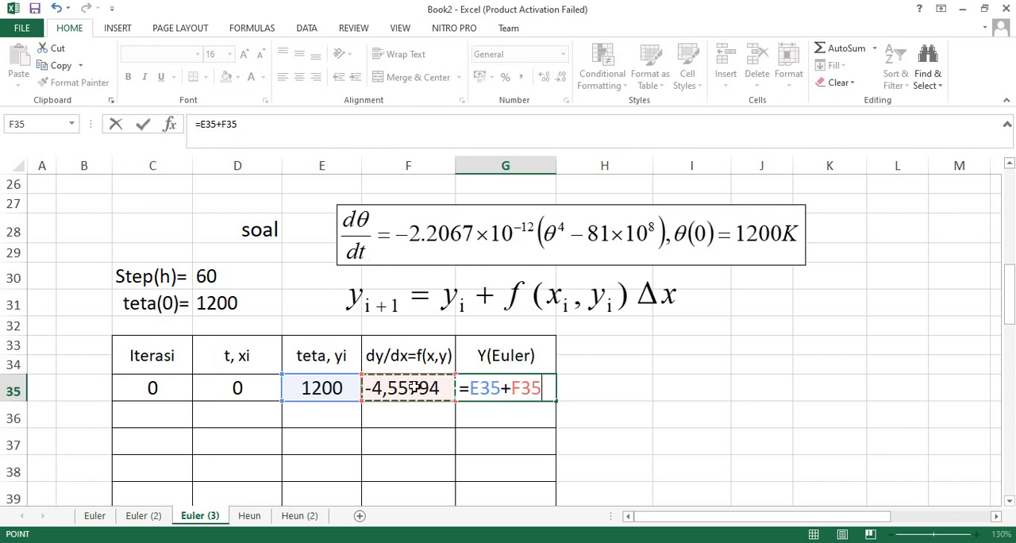
pyautogui.write('*')
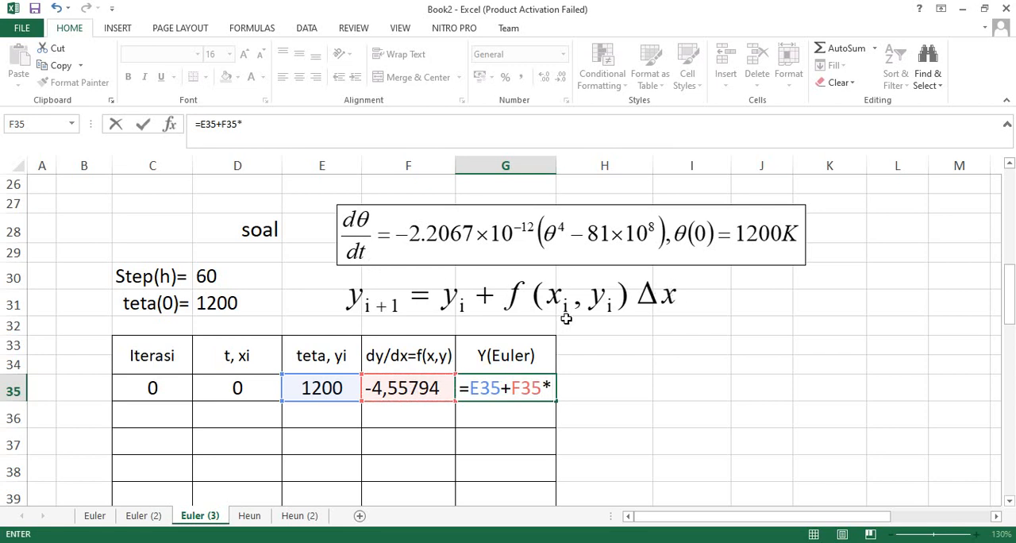
pyautogui.click(217, 276)
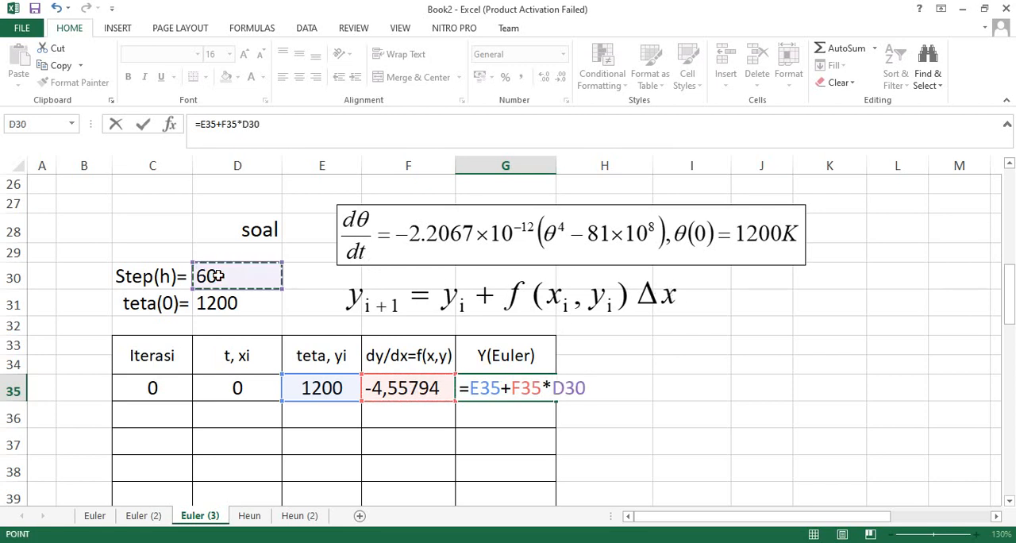
pyautogui.press('F4')
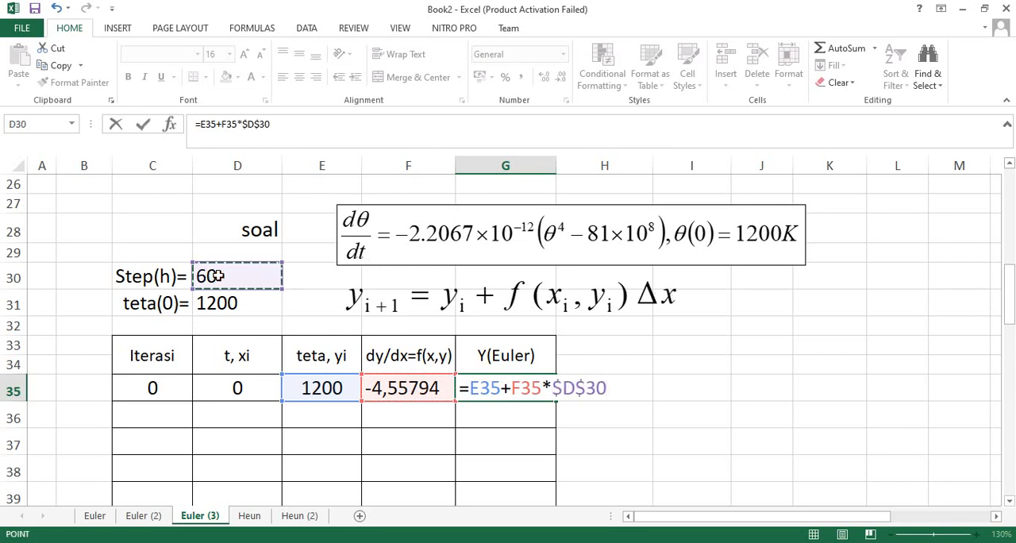
pyautogui.press('Return')
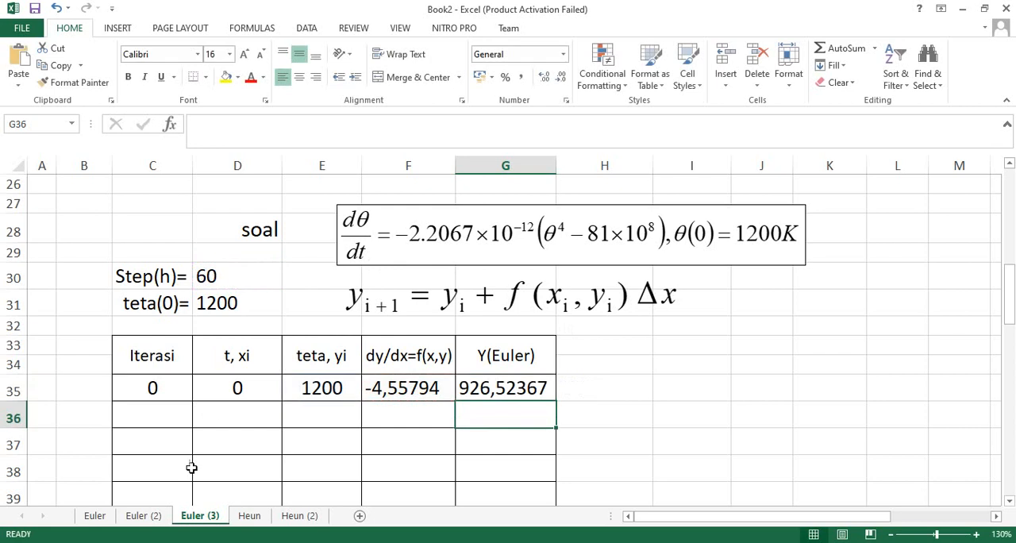
# Enter the t formula =D35+$D$30 in cell D36 with an absolute reference to the step size.
pyautogui.click(243, 409)
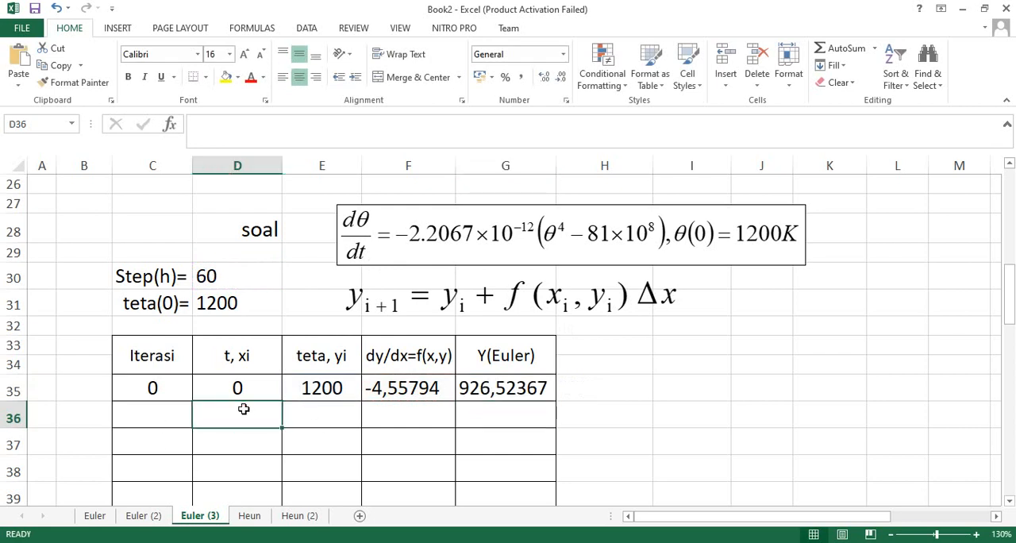
pyautogui.write('=')
pyautogui.click(237, 388)
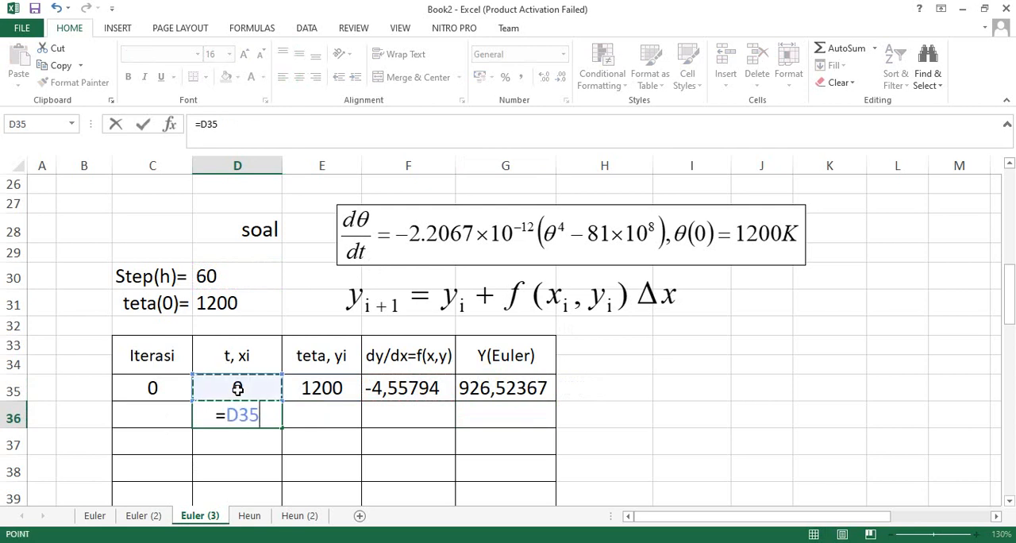
pyautogui.write('+')
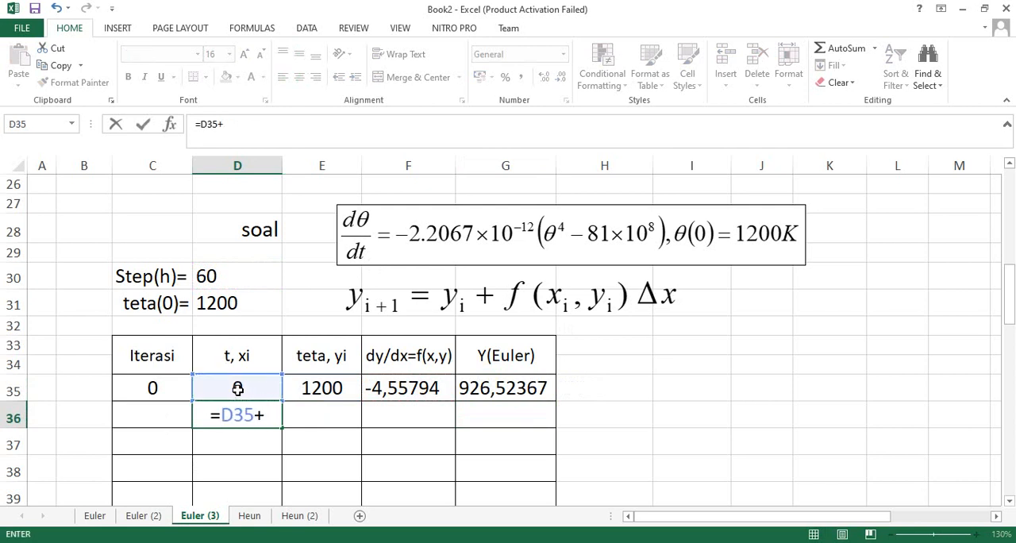
pyautogui.click(207, 277)
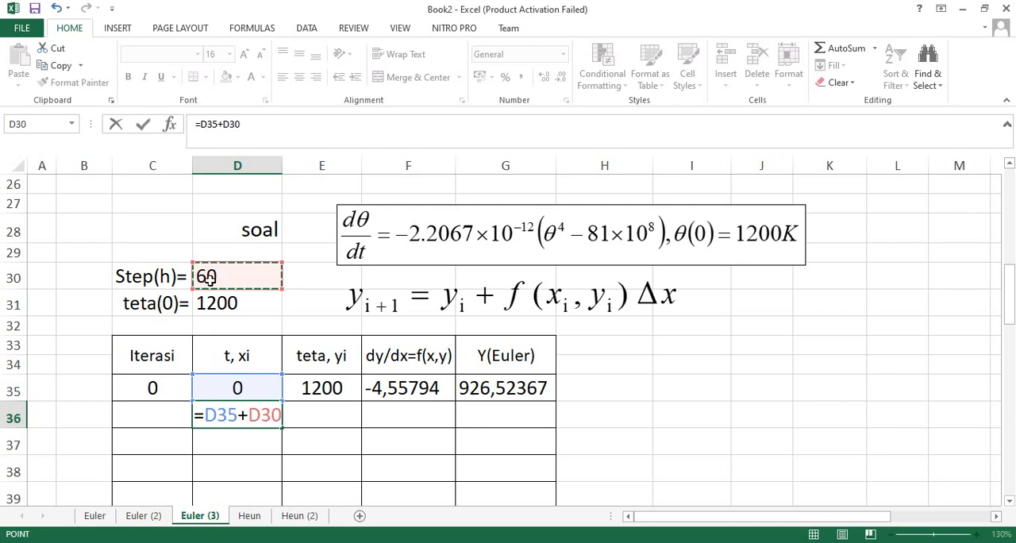
pyautogui.press('F4')
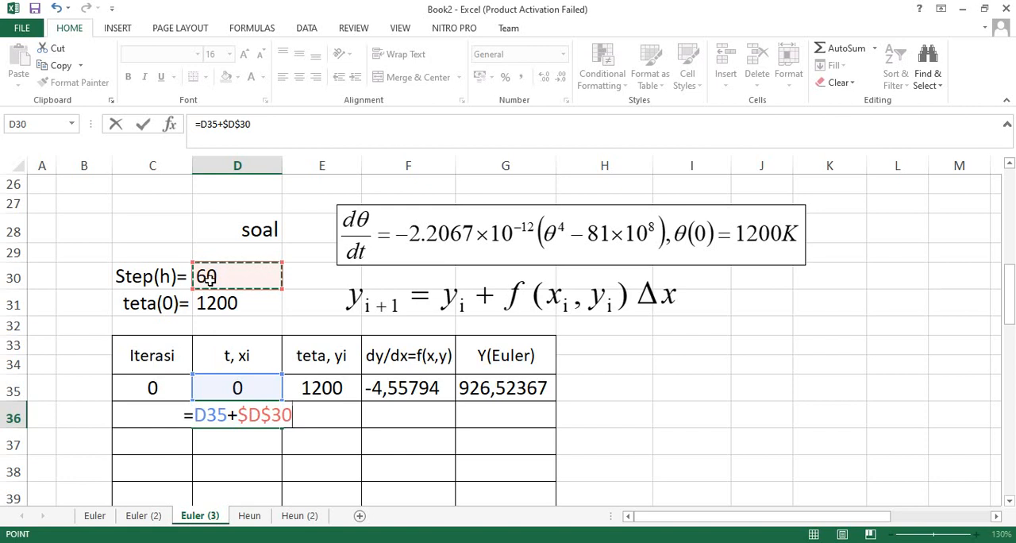
pyautogui.press('Return')
# Link the teta value in cell E36 to the previous Euler result with =G35.
pyautogui.click(307, 425)
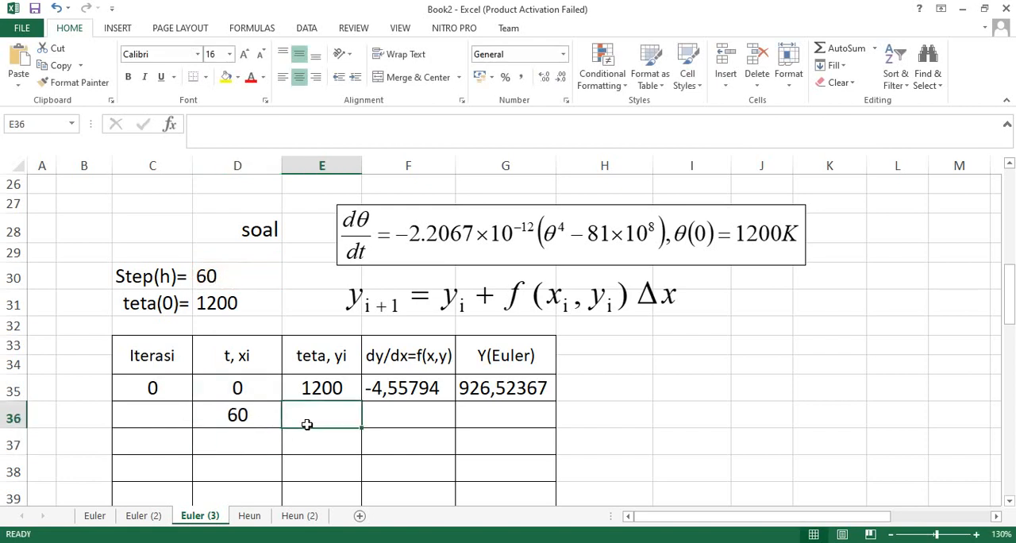
pyautogui.write('=')
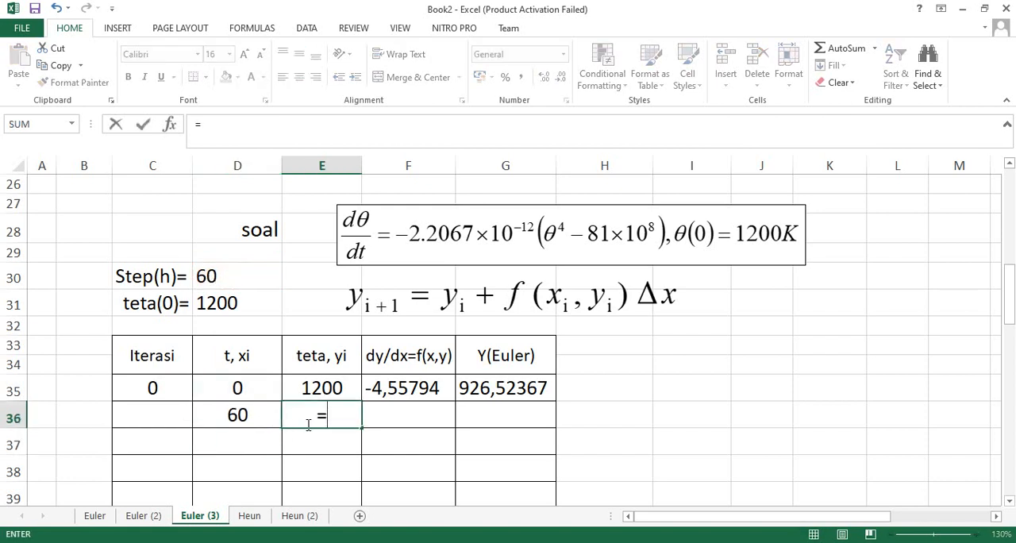
pyautogui.click(481, 394)
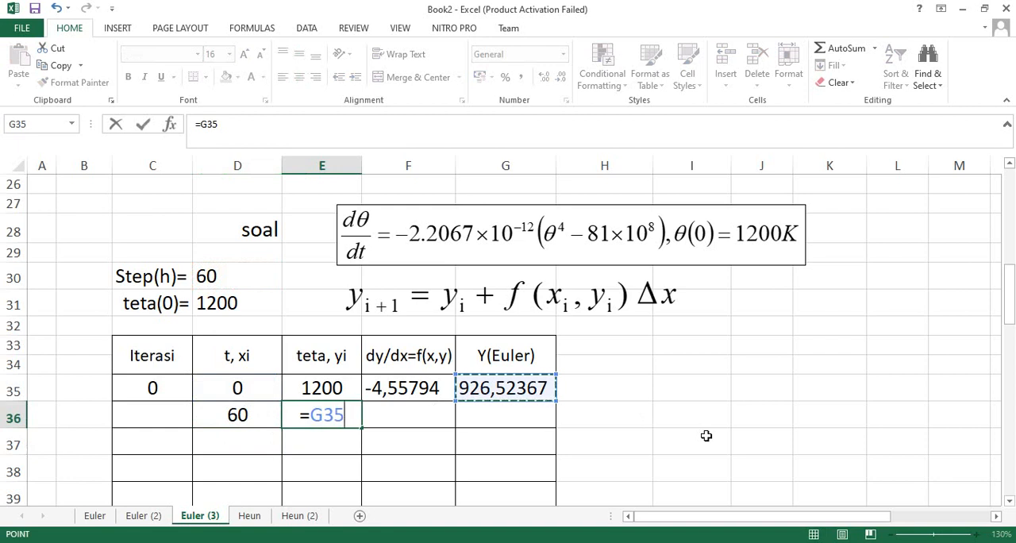
pyautogui.press('Return')
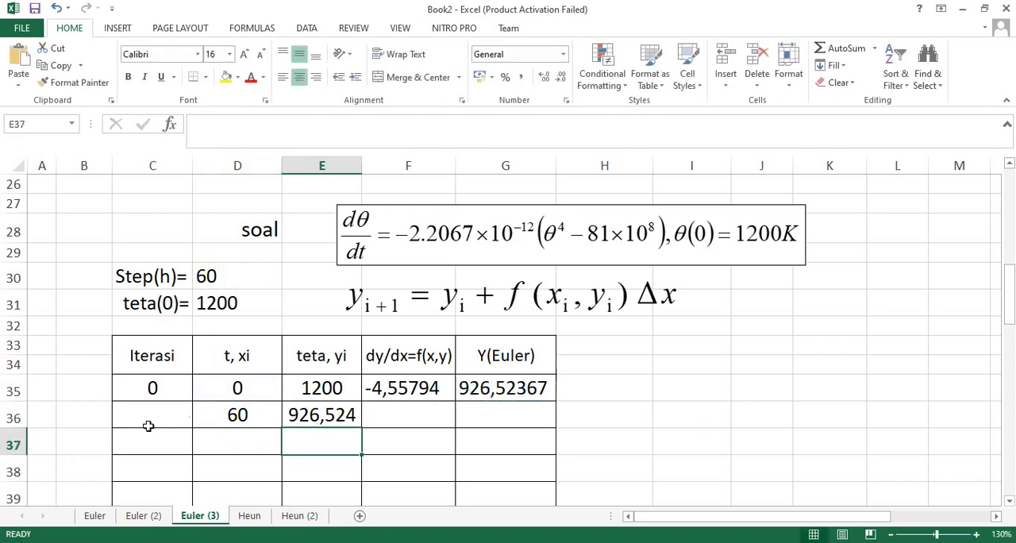
# Enter the iteration counter formula =C35+1 in cell C36.
pyautogui.click(149, 425)
pyautogui.write('=')
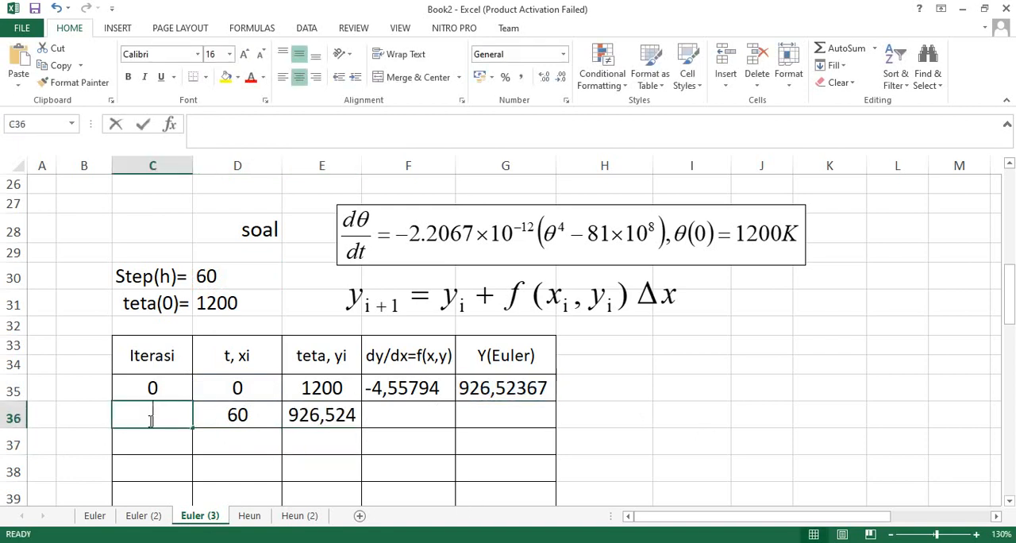
pyautogui.click(148, 388)
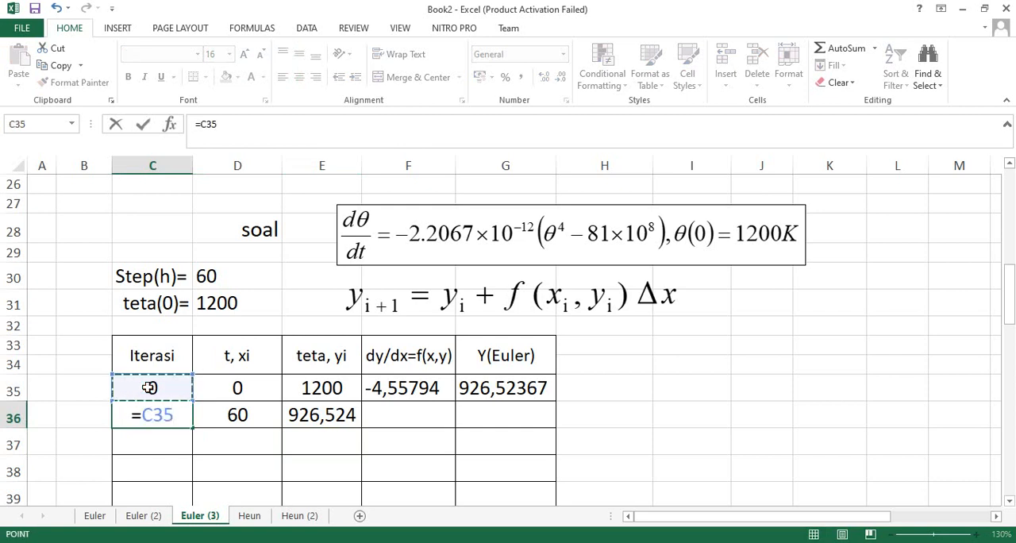
pyautogui.write('+1')
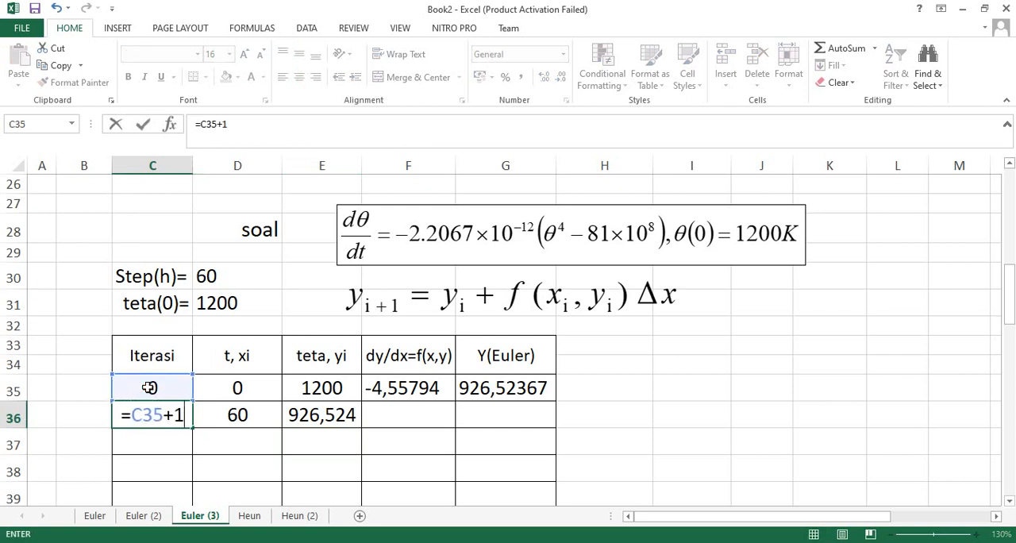
pyautogui.press('Return')
# Fill the t formula from D36 down to D43 and the iteration formula from C36 down to C43.
pyautogui.click(176, 415)
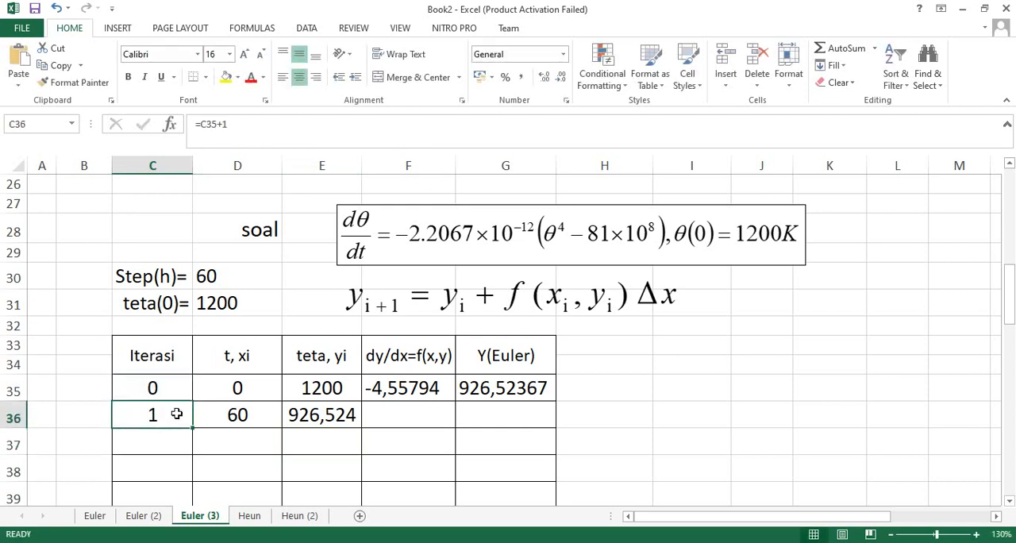
pyautogui.scroll(-1, 184, 407)
pyautogui.scroll(-1, 190, 353)
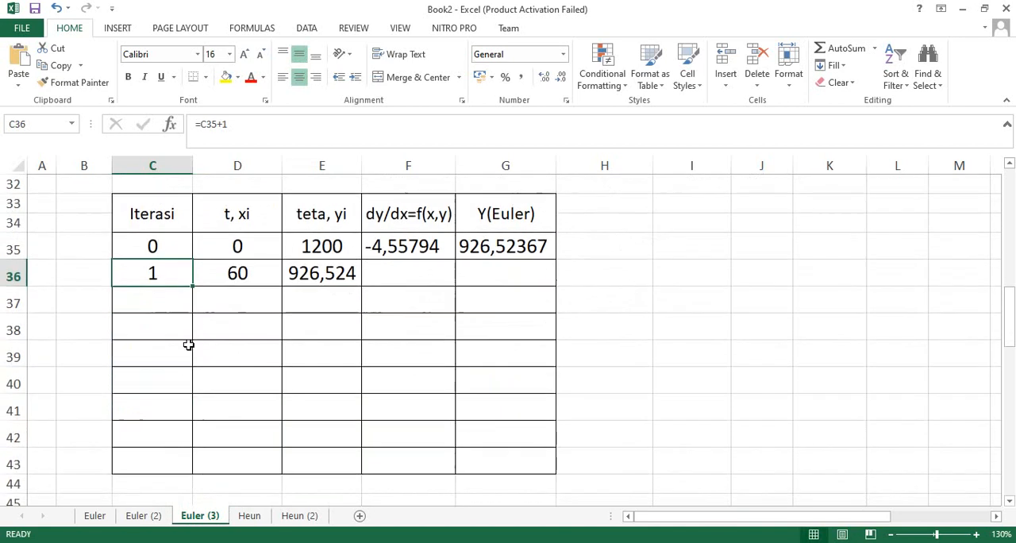
pyautogui.click(221, 273)
pyautogui.moveTo(278, 288); pyautogui.dragTo(283, 475)
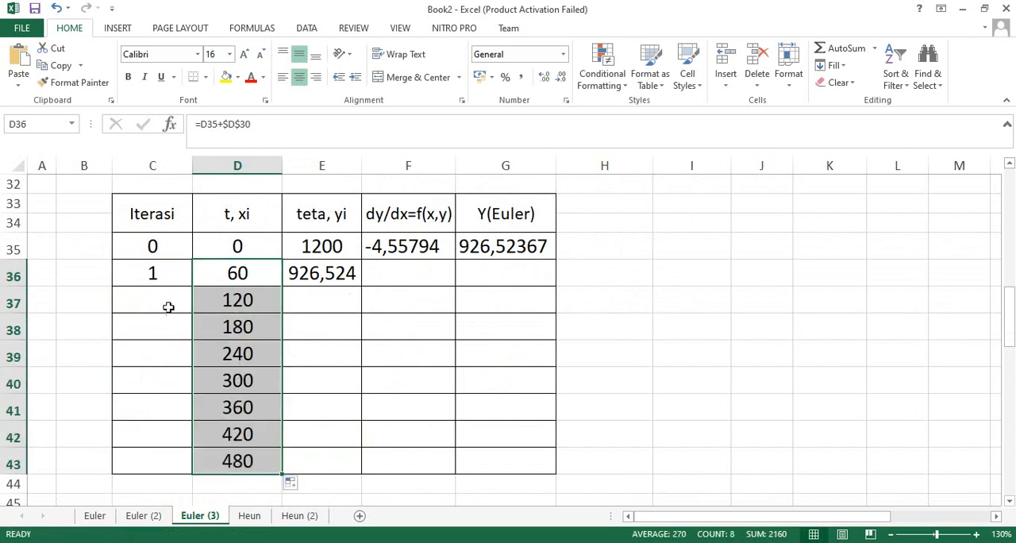
pyautogui.click(154, 272)
pyautogui.moveTo(192, 286); pyautogui.dragTo(177, 469)
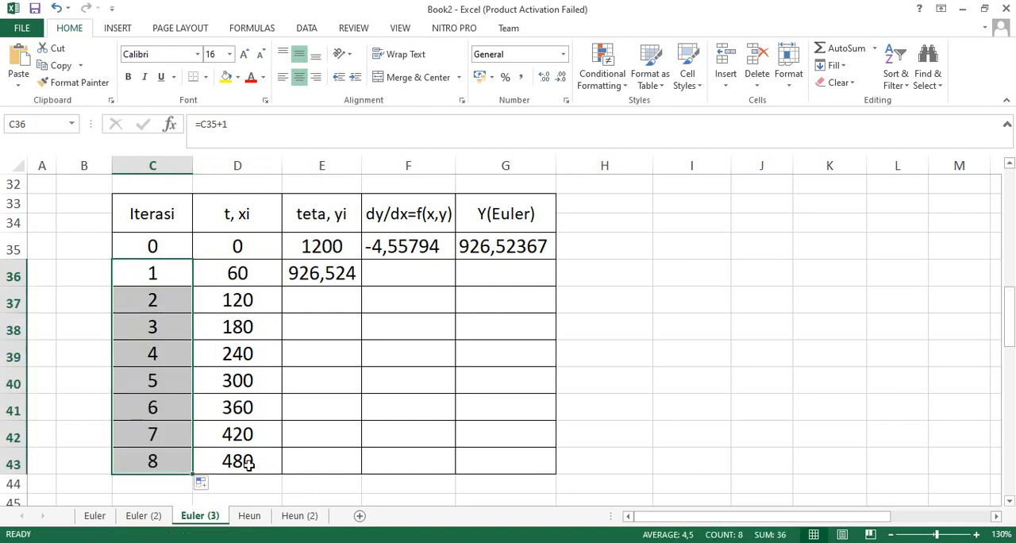
pyautogui.click(327, 273)
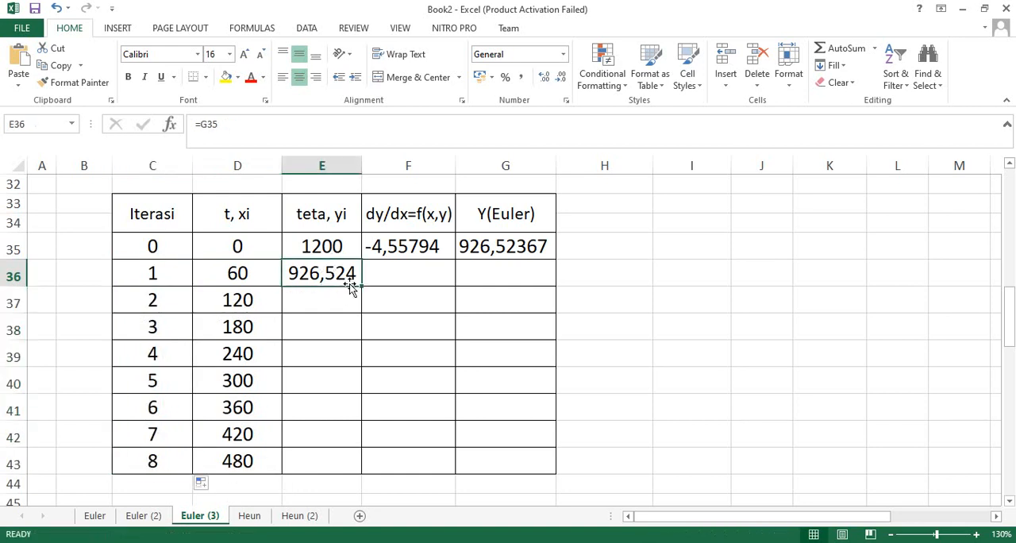
pyautogui.moveTo(351, 295); pyautogui.dragTo(355, 476)
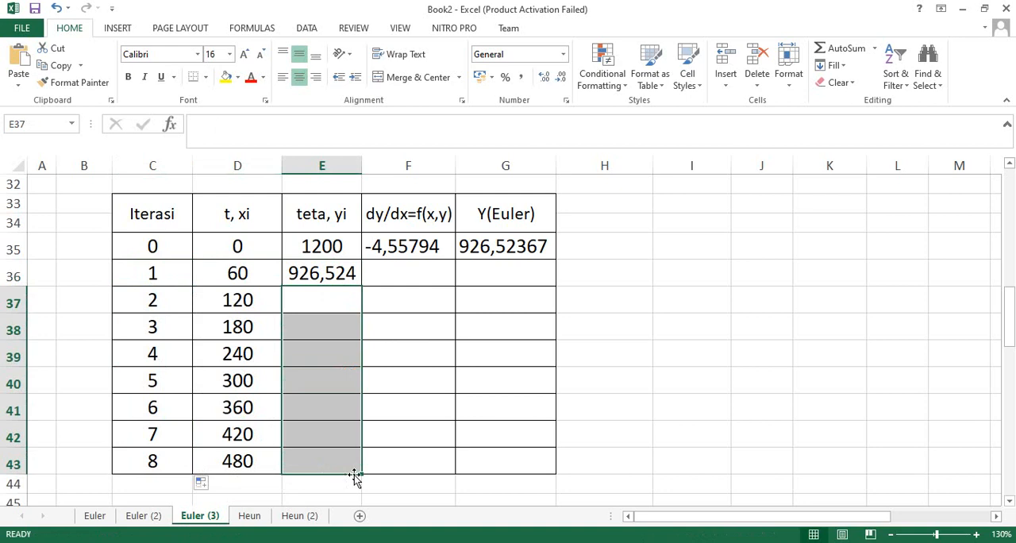
pyautogui.click(336, 273)
pyautogui.click(332, 304)
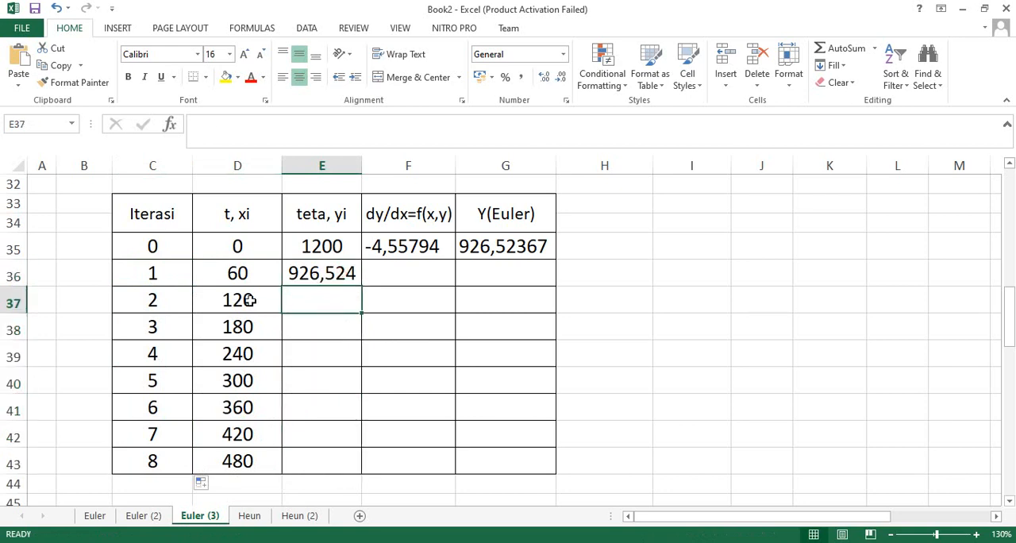
# Fill the dy/dx formula from F35 into F36 and the Y(Euler) formula from G35 into G36.
pyautogui.click(249, 308)
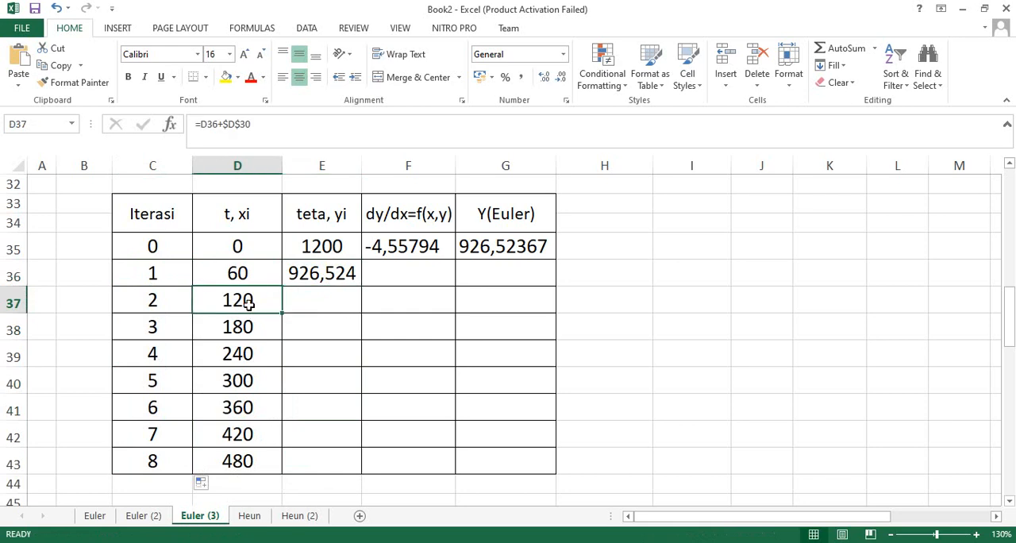
pyautogui.click(378, 277)
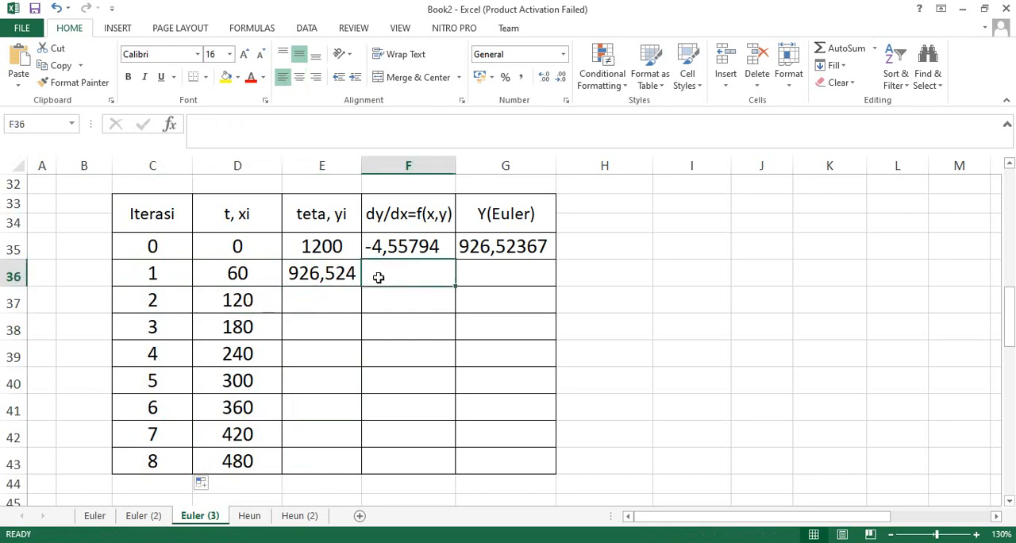
pyautogui.click(404, 251)
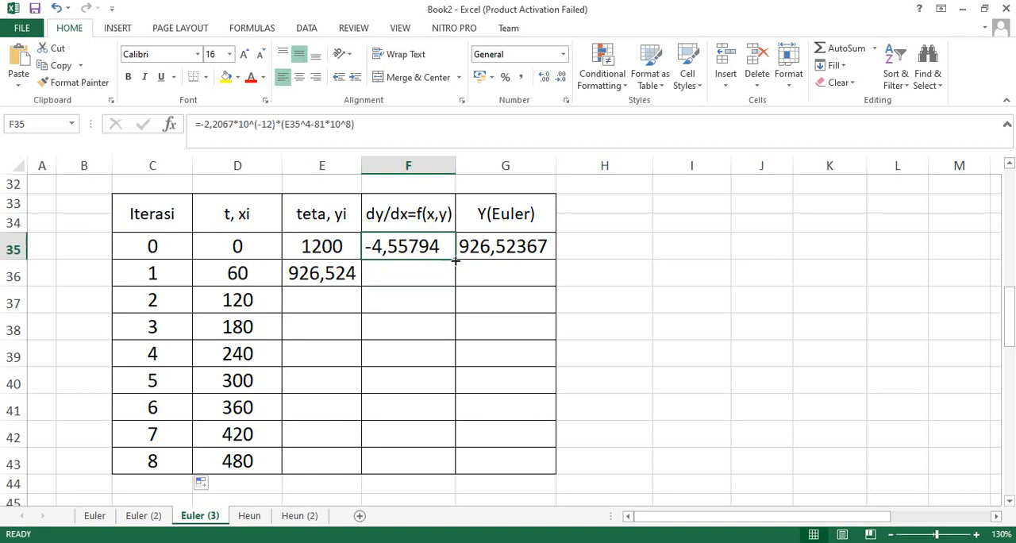
pyautogui.moveTo(456, 261); pyautogui.dragTo(455, 286)
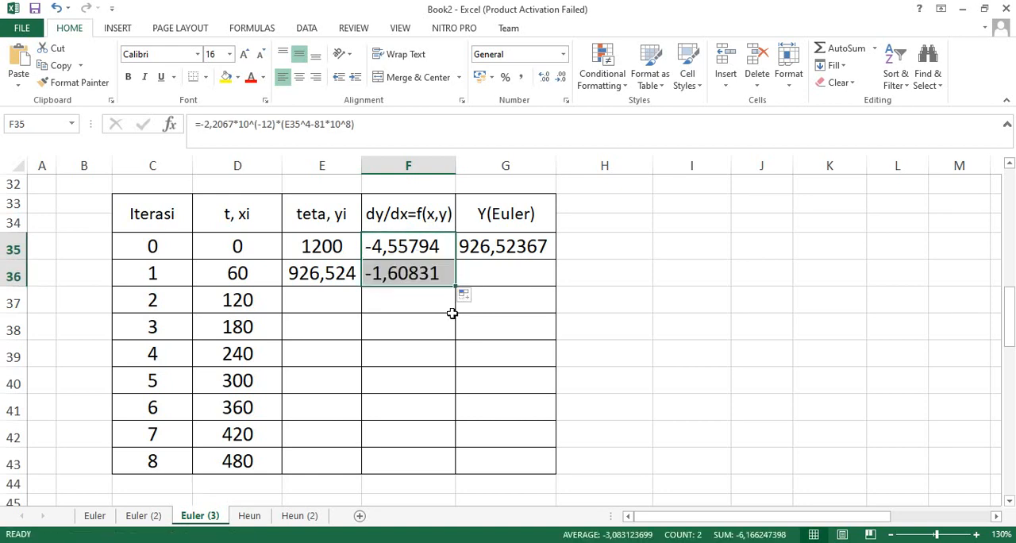
pyautogui.click(499, 258)
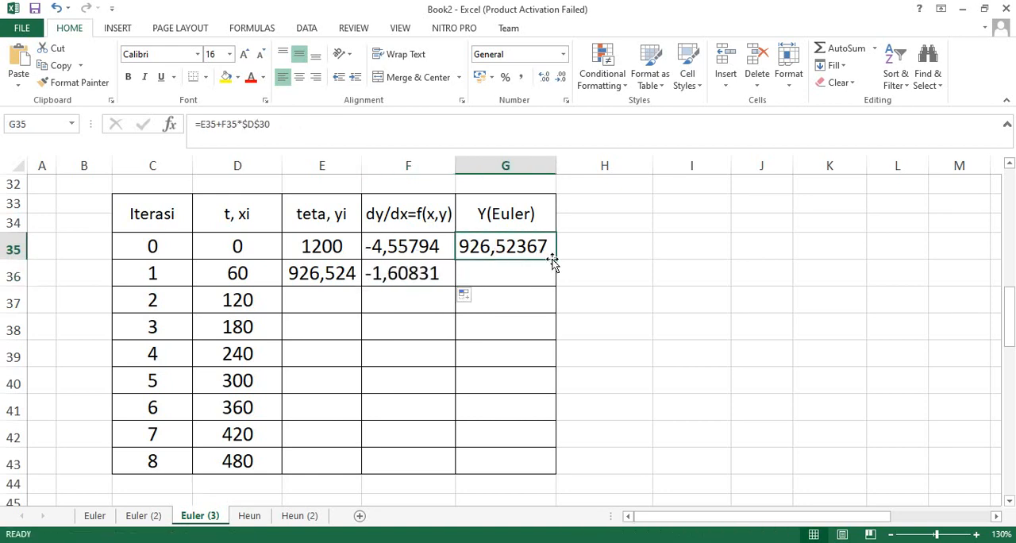
pyautogui.moveTo(553, 262); pyautogui.dragTo(552, 278)
# Link the teta value in cell E37 to the previous Euler result with =G36.
pyautogui.click(334, 305)
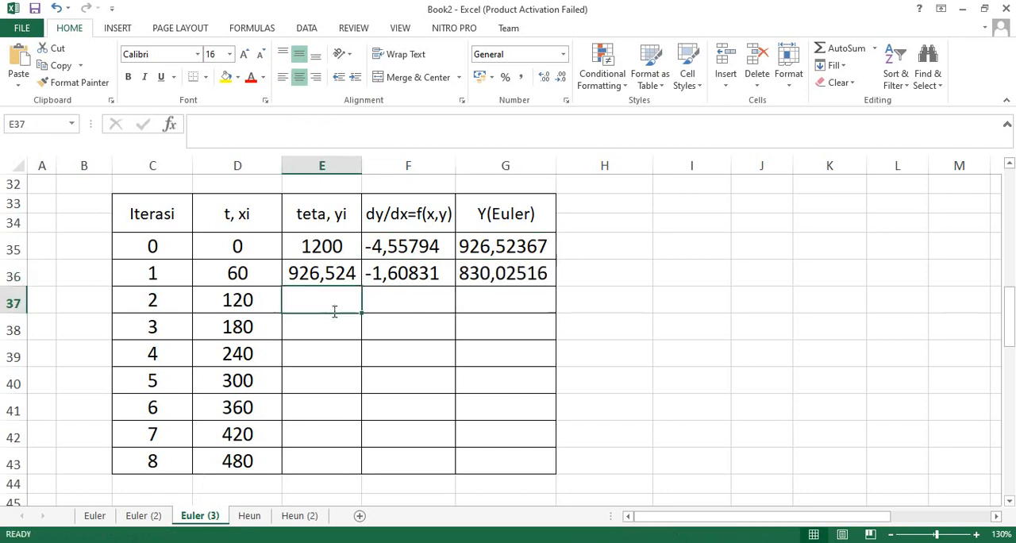
pyautogui.write('=')
pyautogui.click(502, 271)
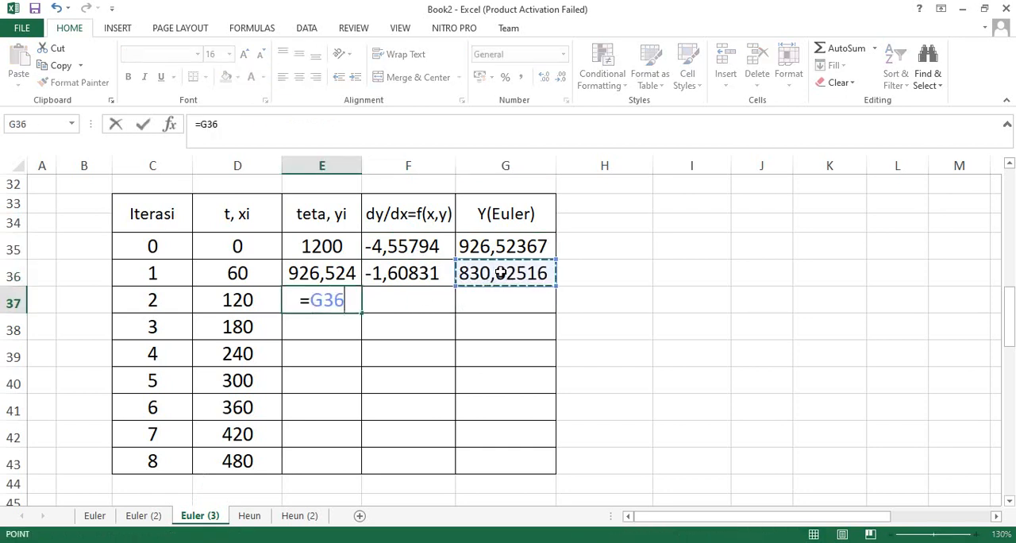
pyautogui.press('Return')
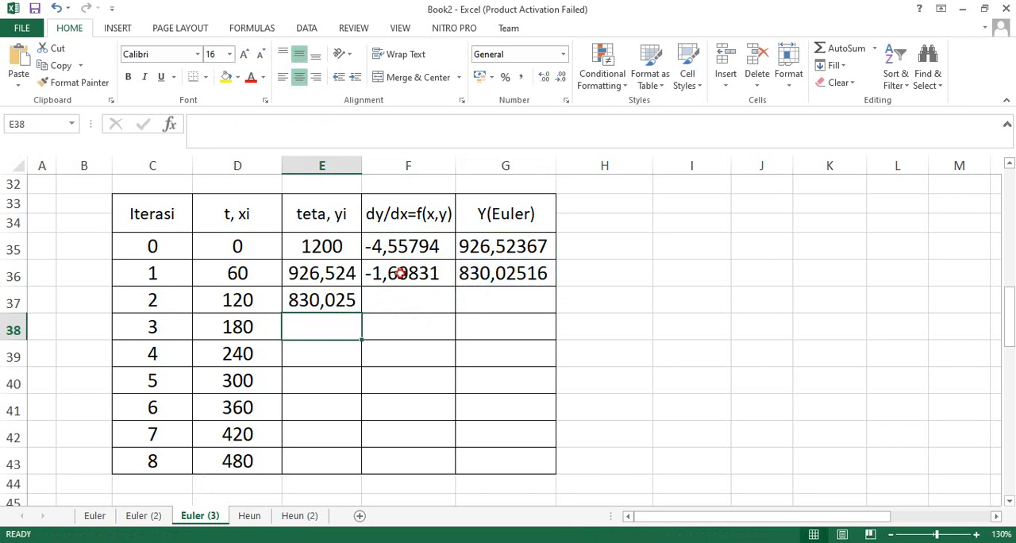
# Fill the dy/dx and Y(Euler) formulas from row 36 down to row 42, and the teta formula from E37 down to E43.
pyautogui.moveTo(401, 273); pyautogui.dragTo(551, 442)
pyautogui.click(336, 299)
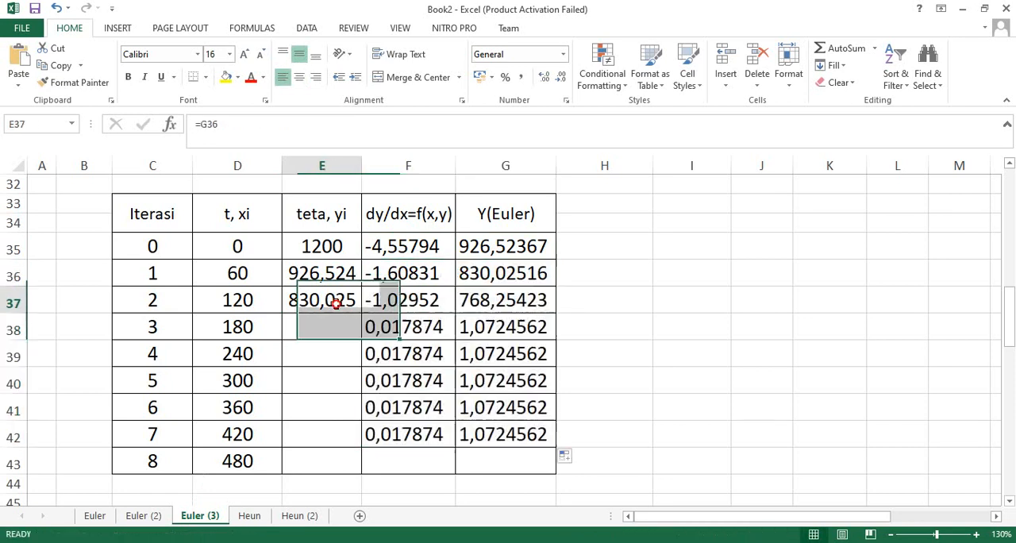
pyautogui.moveTo(362, 314); pyautogui.dragTo(352, 466)
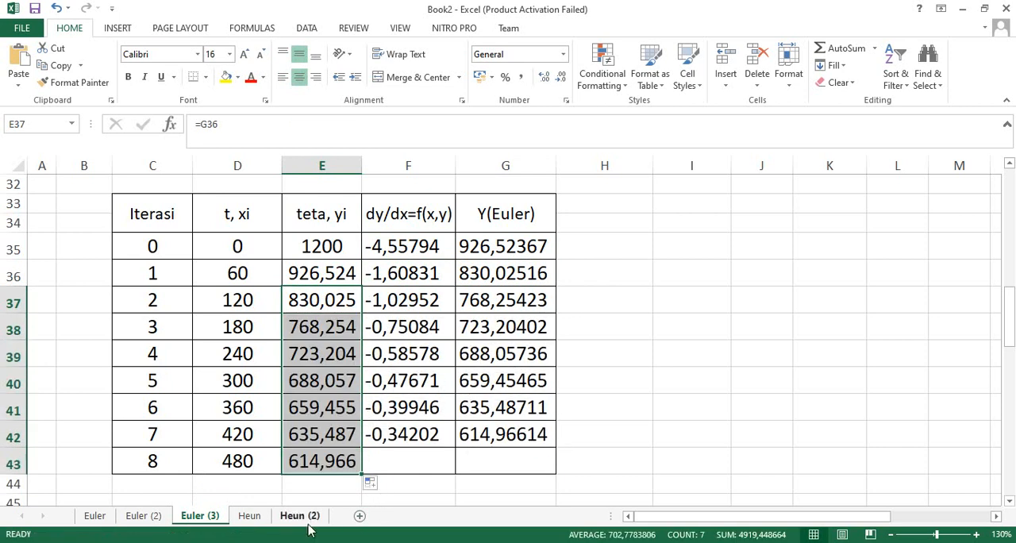
pyautogui.click(241, 463)
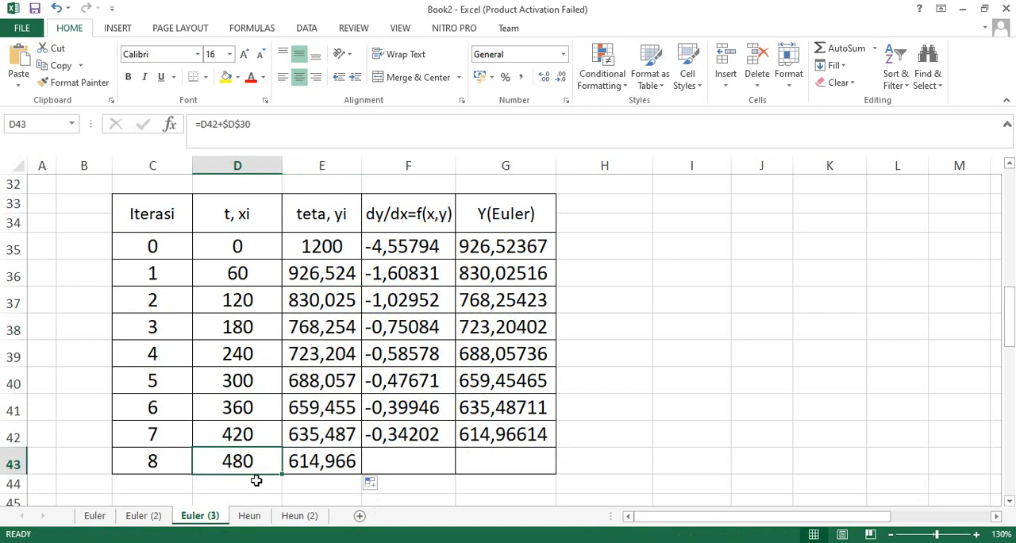
pyautogui.click(310, 465)
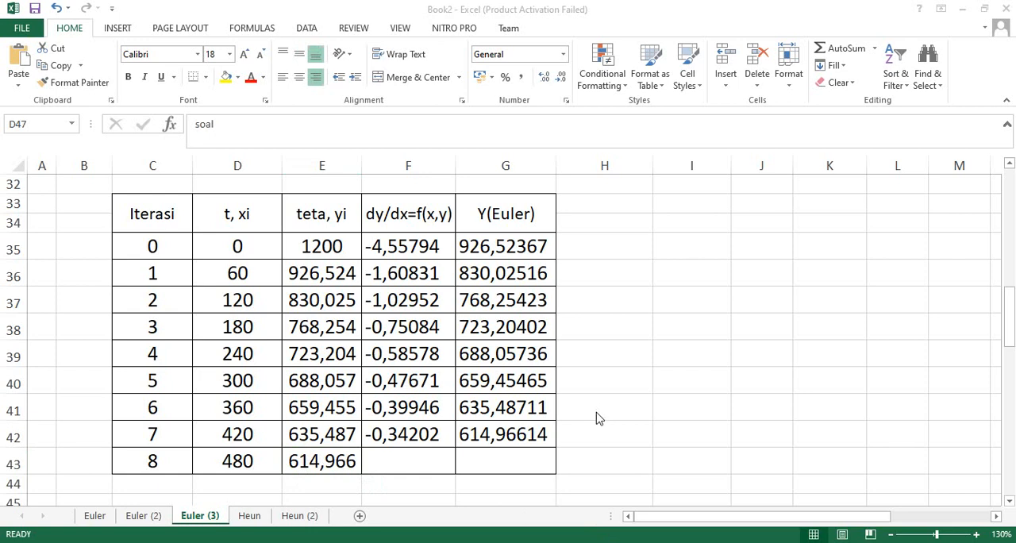
# Review the step-size-60 table against its problem statement, and consult the Contoh slide in the Presentasi Metode euler_1 PowerPoint file before returning to Excel.
pyautogui.scroll(1, 599, 415)
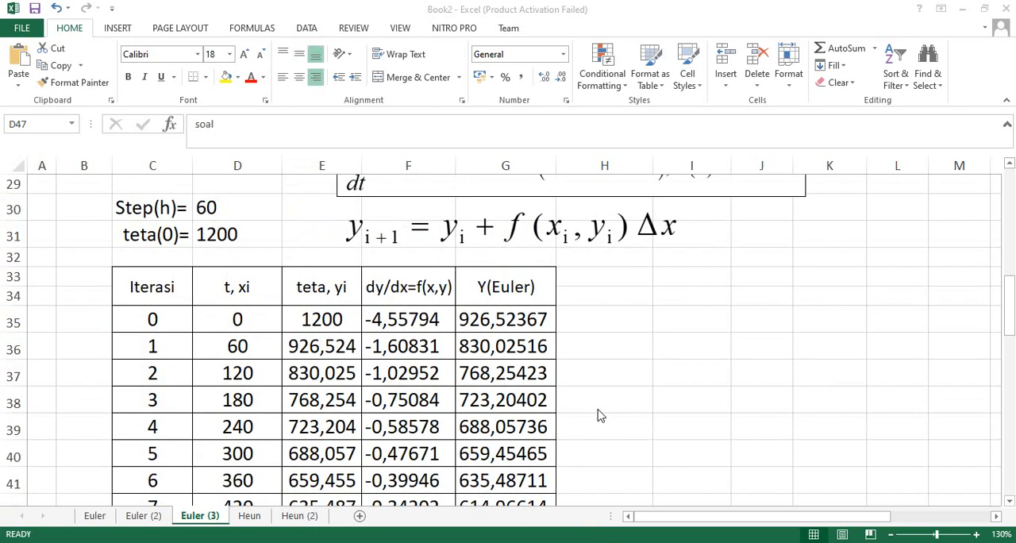
pyautogui.scroll(-1, 600, 415)
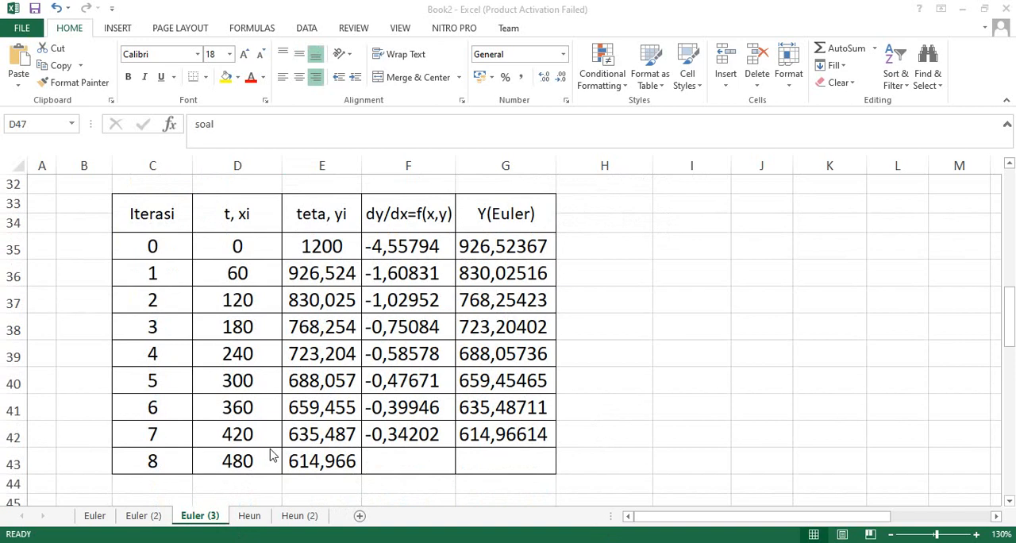
pyautogui.scroll(2, 270, 451)
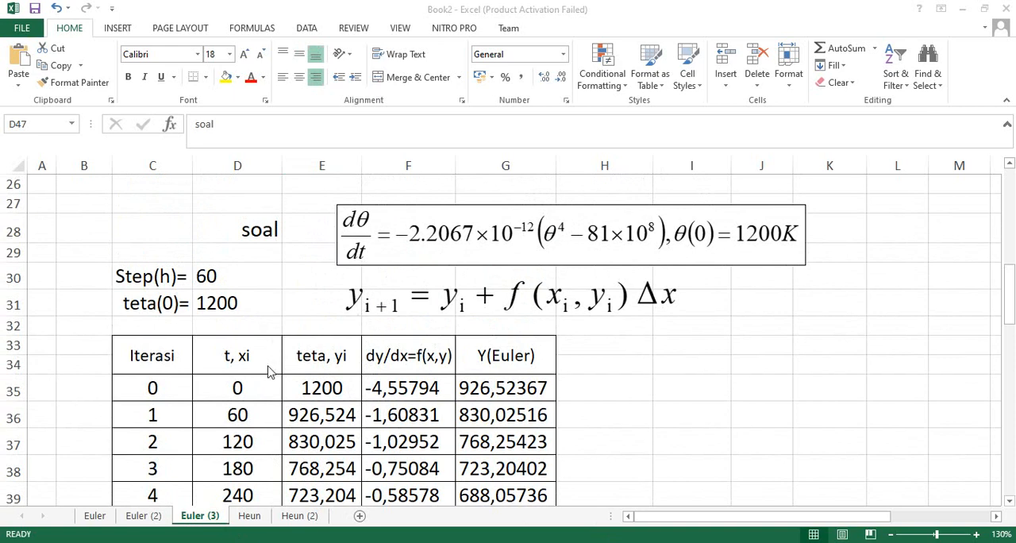
pyautogui.scroll(-1, 270, 373)
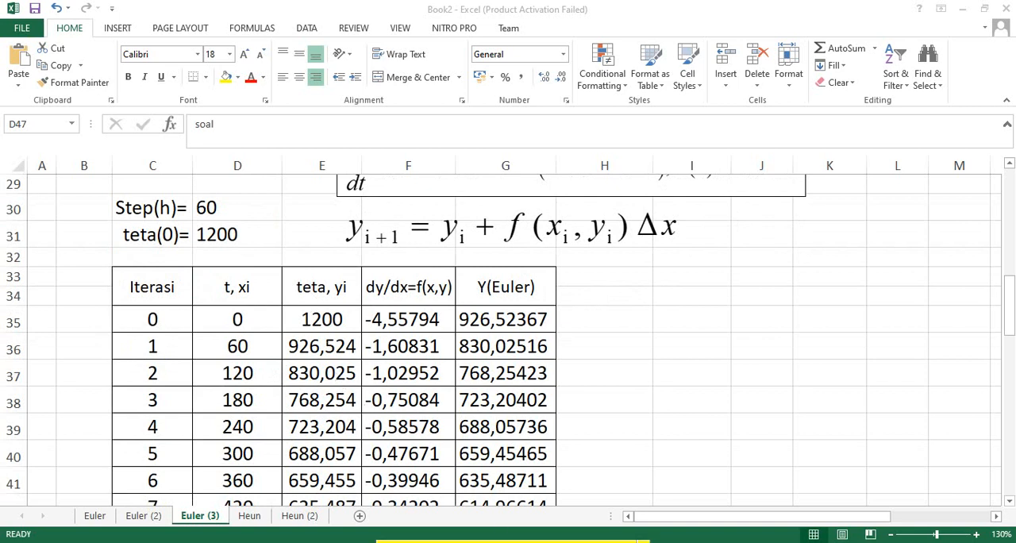
pyautogui.moveTo(384, 542)
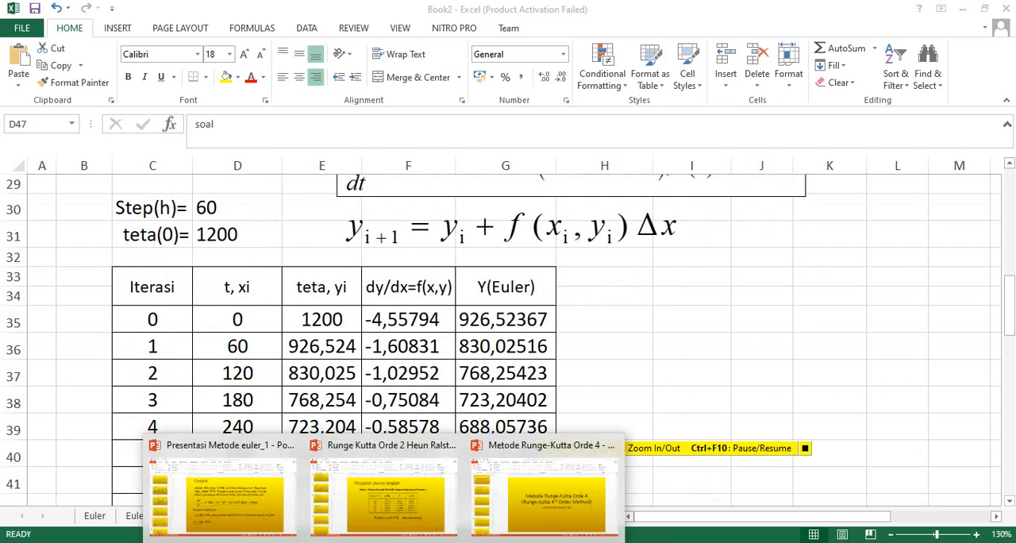
pyautogui.click(222, 489)
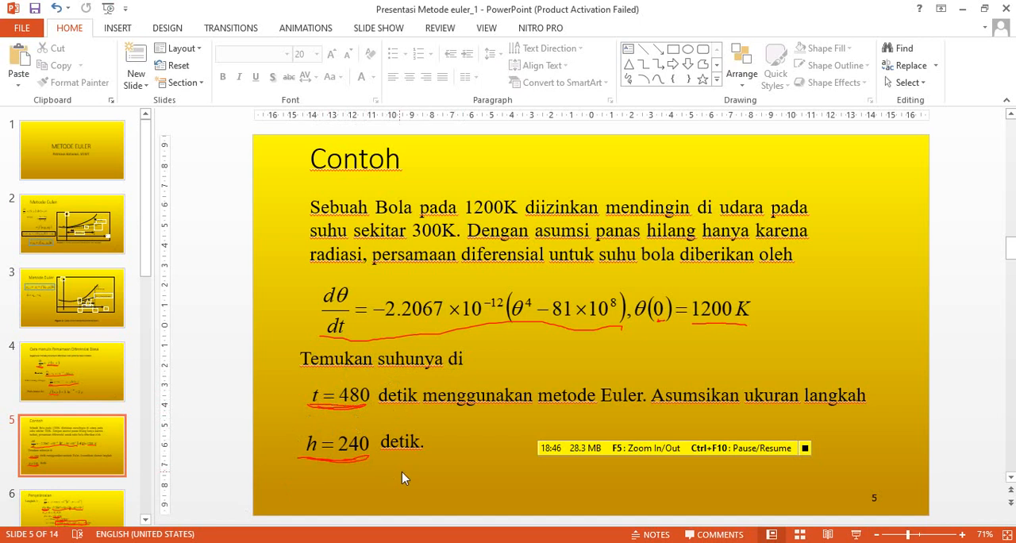
pyautogui.click(964, 10)
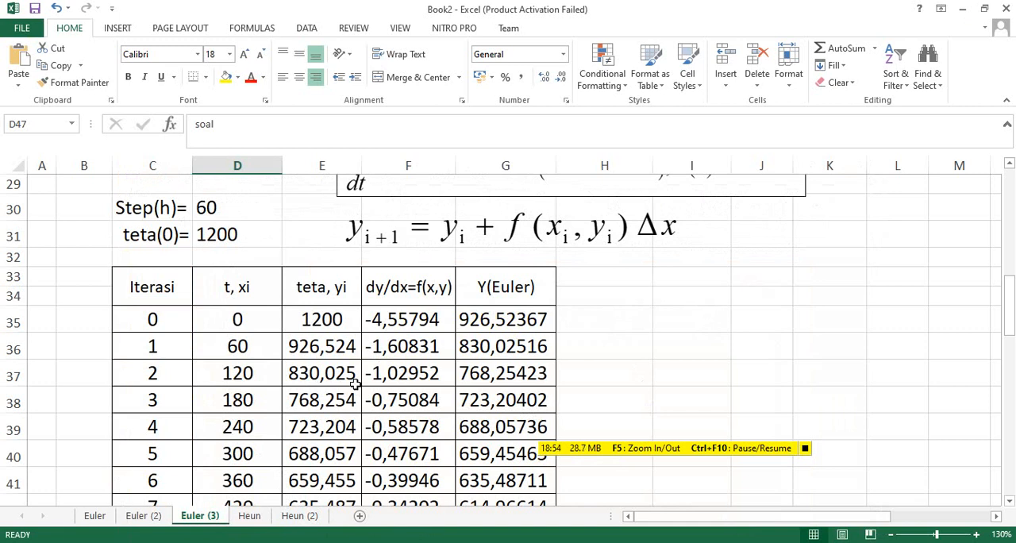
# Compare the step size and the t = 480 row of the step-size-120 table with those of the step-size-60 table.
pyautogui.scroll(4, 355, 383)
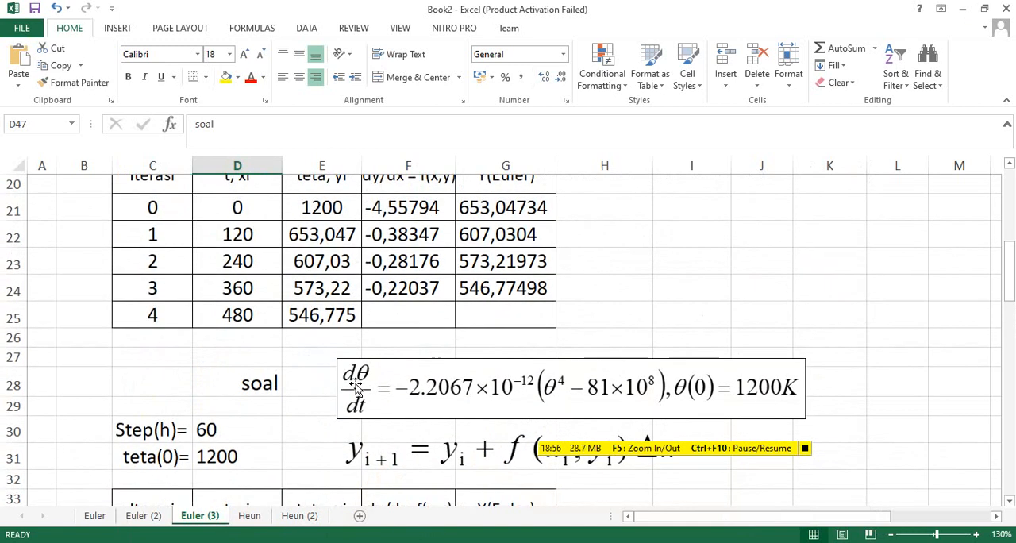
pyautogui.scroll(1, 355, 383)
pyautogui.click(208, 254)
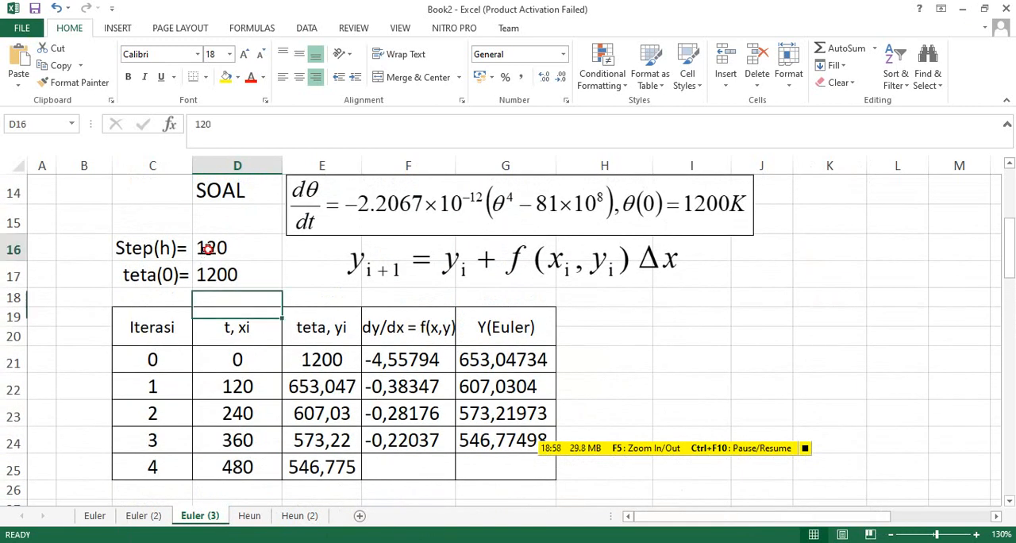
pyautogui.scroll(-1, 276, 440)
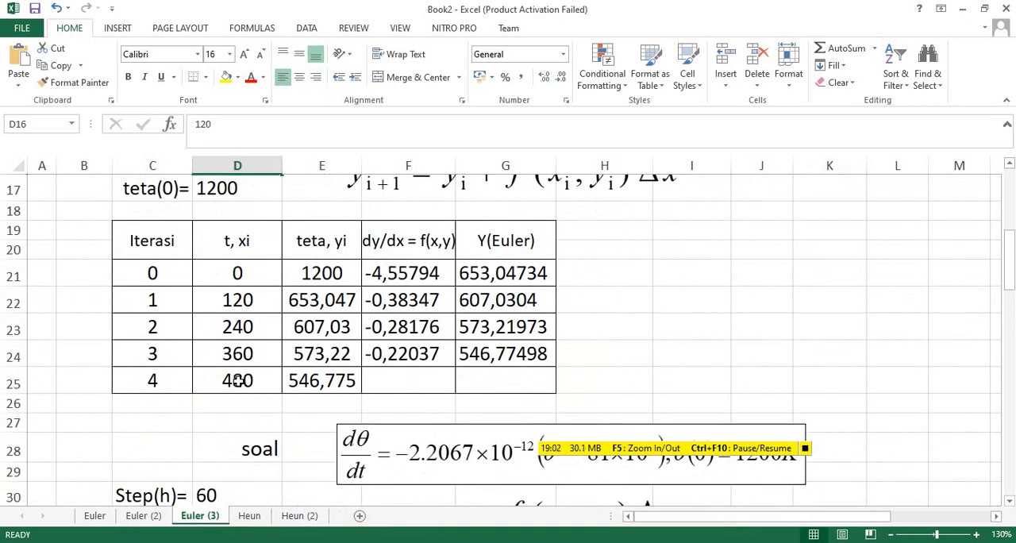
pyautogui.scroll(1, 329, 382)
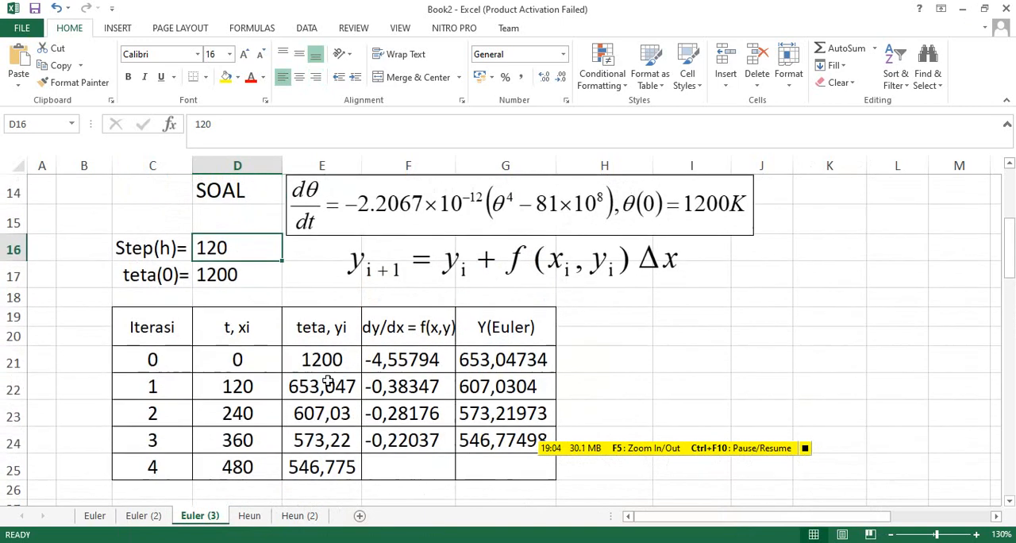
pyautogui.click(234, 464)
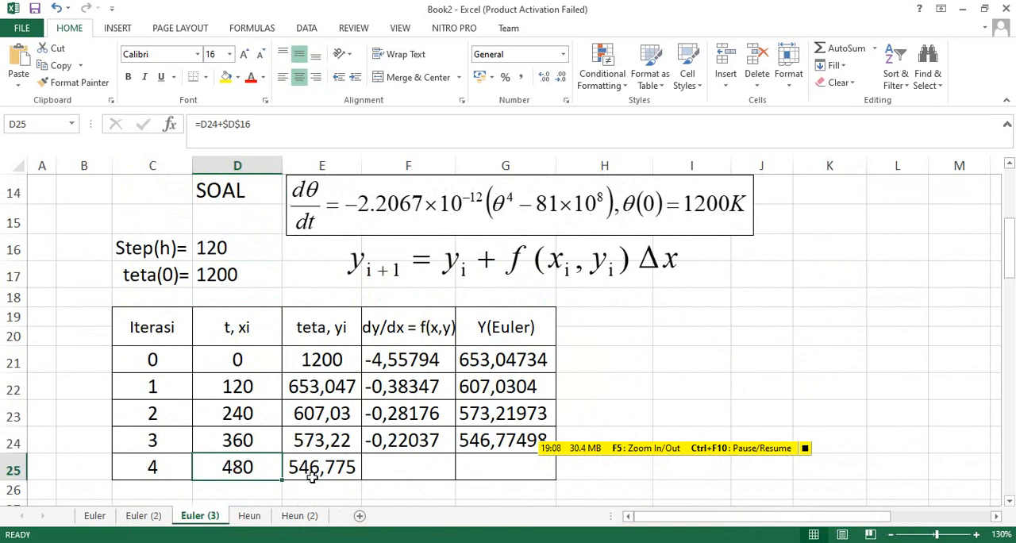
pyautogui.scroll(-3, 356, 444)
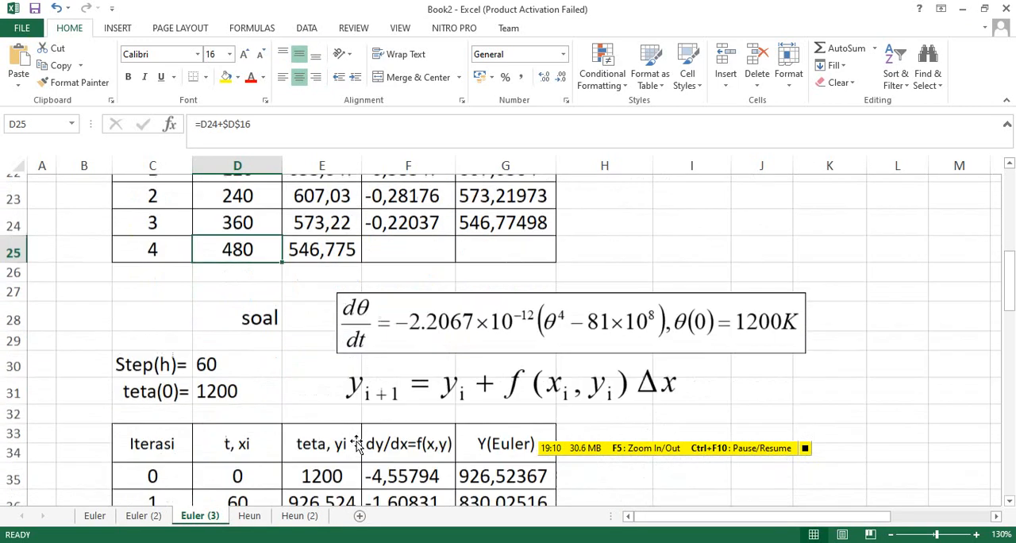
pyautogui.click(211, 357)
pyautogui.scroll(-1, 304, 369)
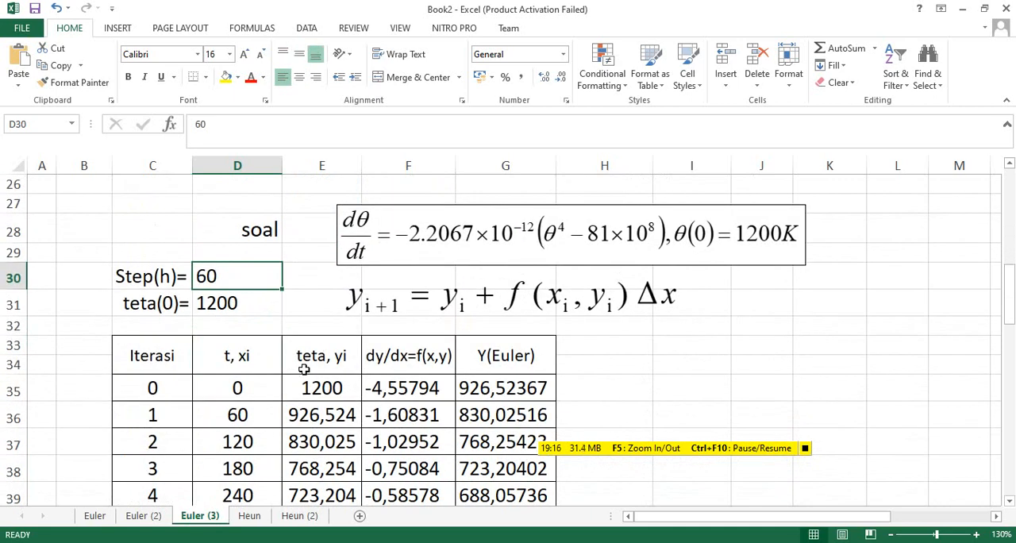
pyautogui.scroll(-2, 304, 369)
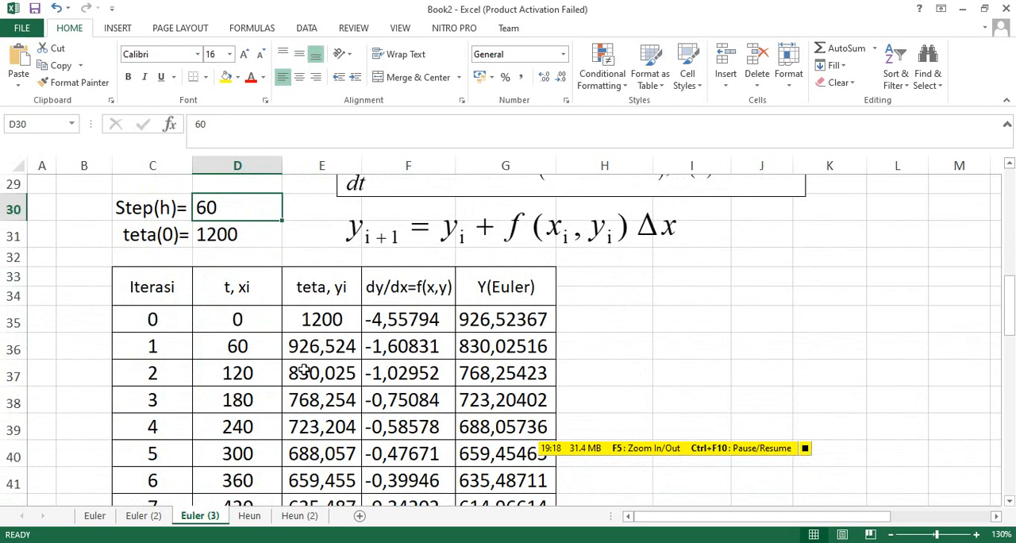
pyautogui.click(232, 229)
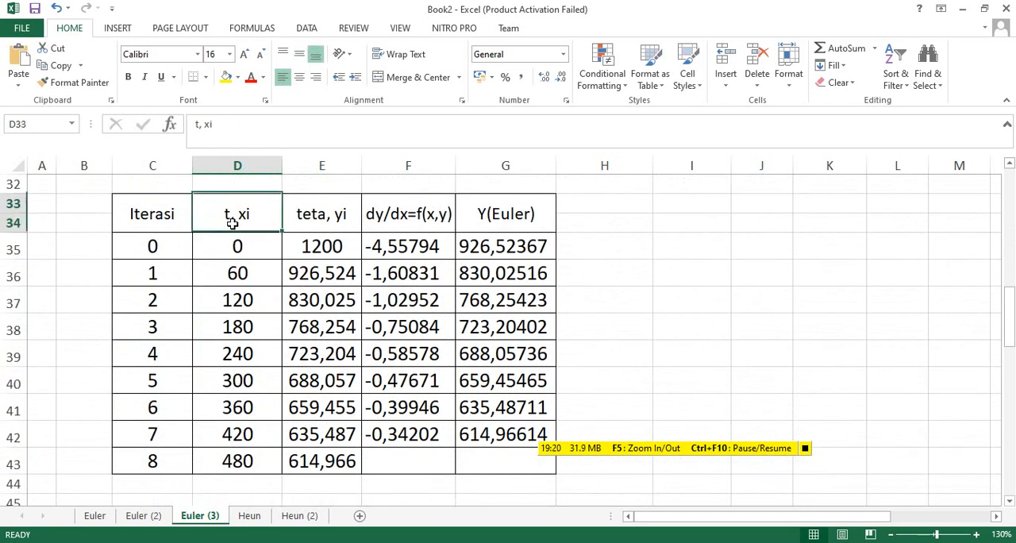
pyautogui.click(230, 461)
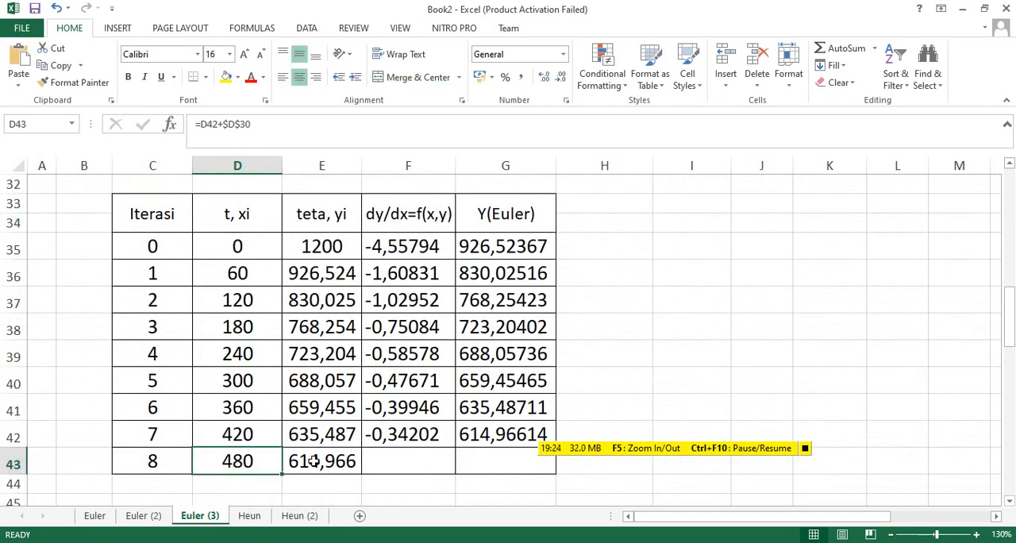
# Recheck the final teta value of the step-size-120 table, and look at the step-size-30 problem below the step-size-60 table.
pyautogui.scroll(2, 370, 400)
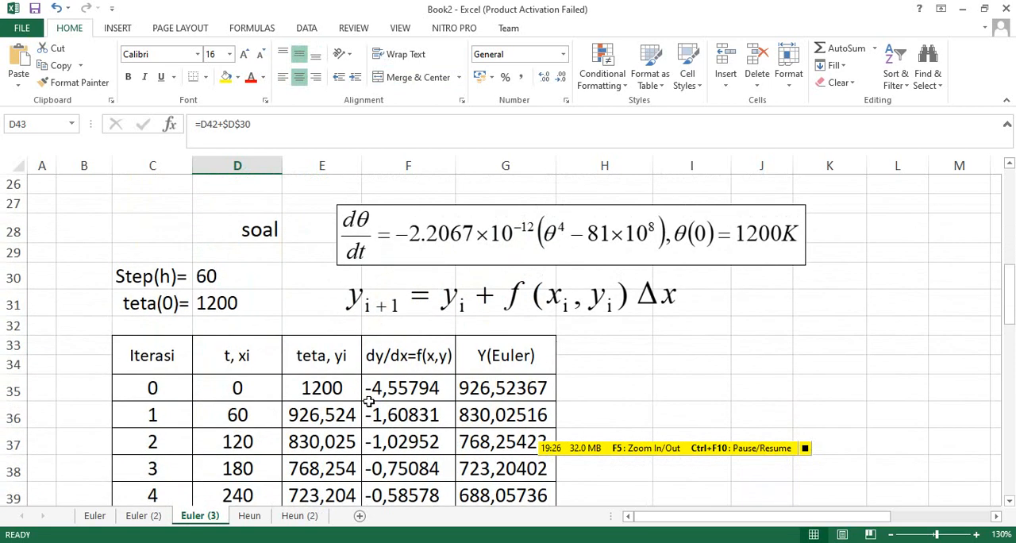
pyautogui.scroll(1, 370, 400)
pyautogui.scroll(1, 321, 267)
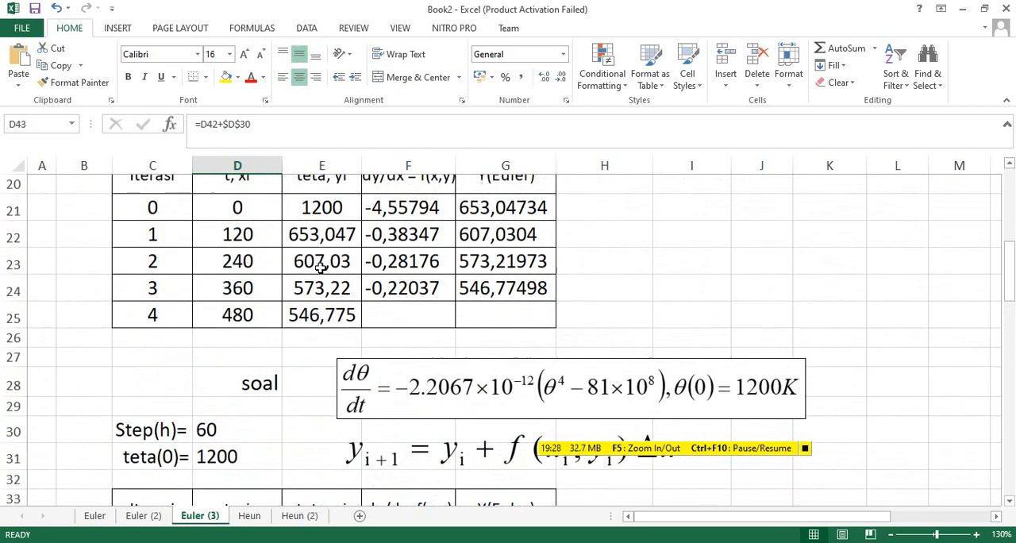
pyautogui.scroll(1, 321, 268)
pyautogui.scroll(1, 209, 222)
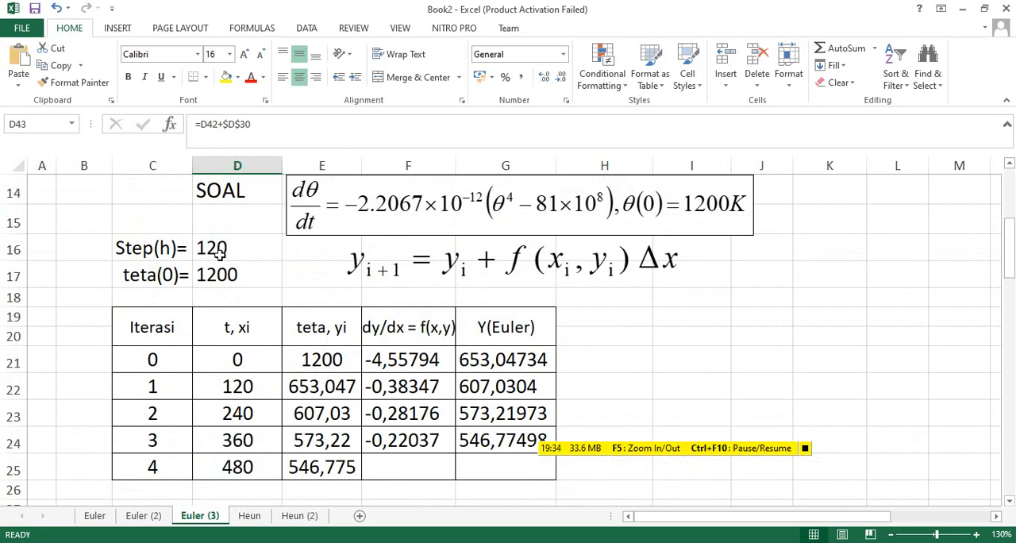
pyautogui.click(333, 464)
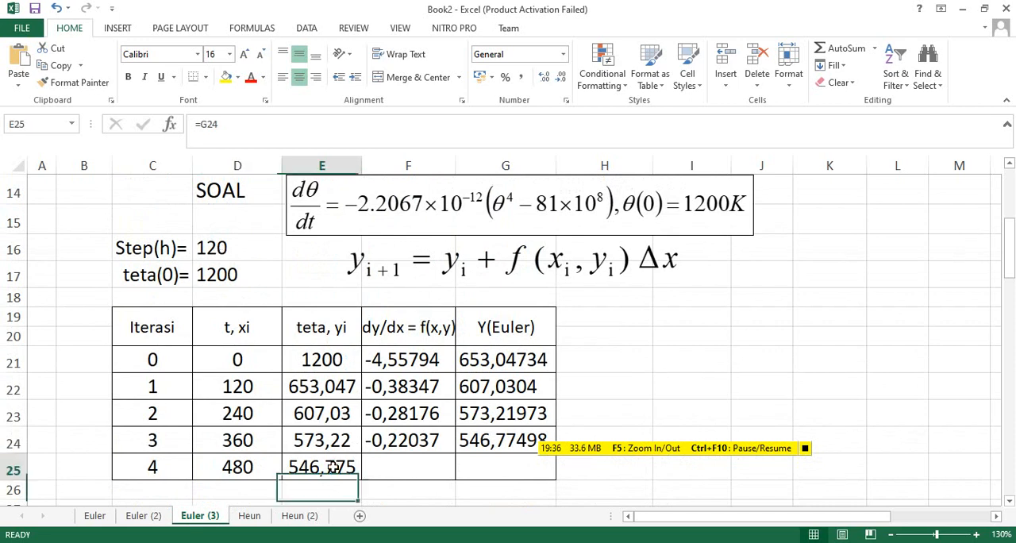
pyautogui.scroll(-2, 333, 466)
pyautogui.scroll(-3, 333, 466)
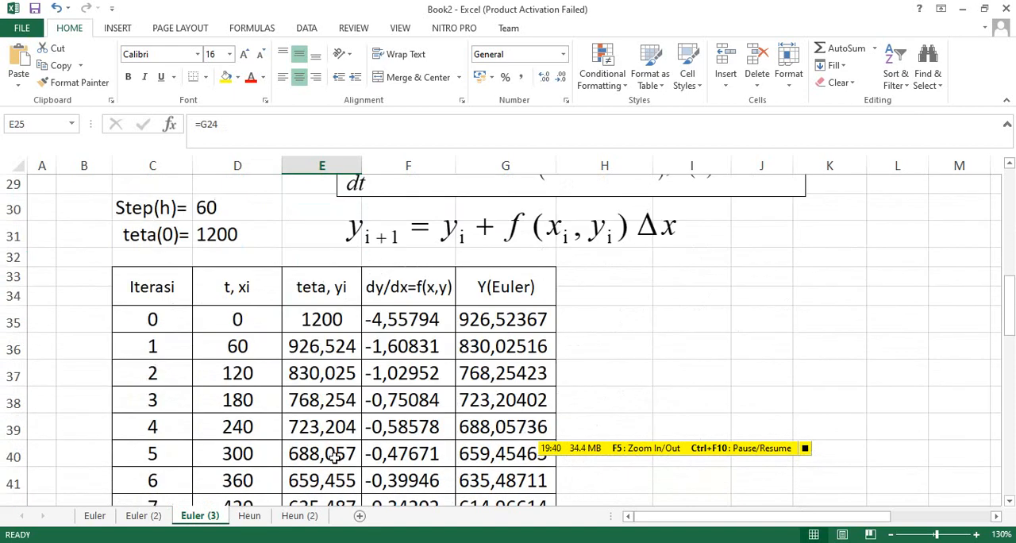
pyautogui.scroll(-3, 334, 456)
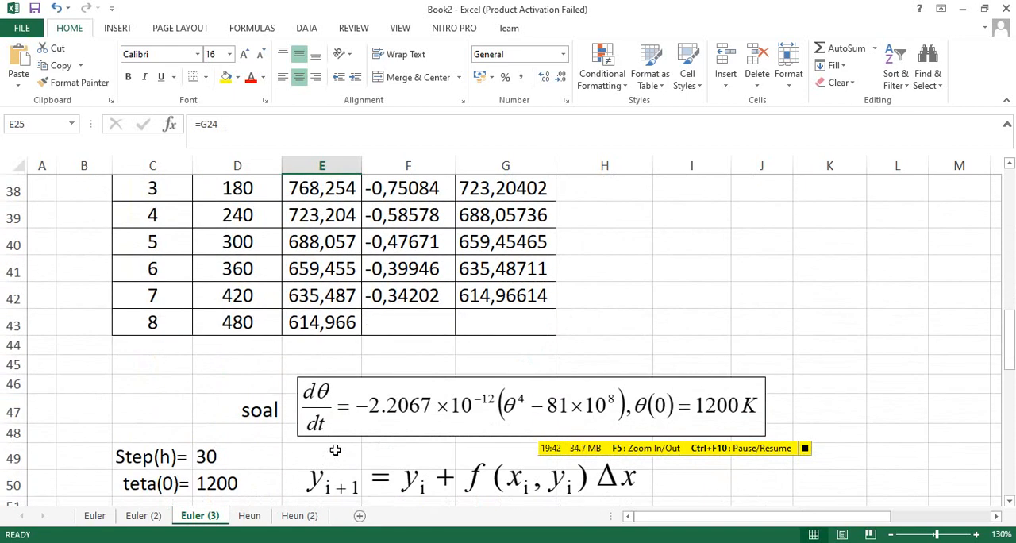
# Check the step size of 30 and clear the old contents of C54:G70 in the step-size-30 table.
pyautogui.click(208, 460)
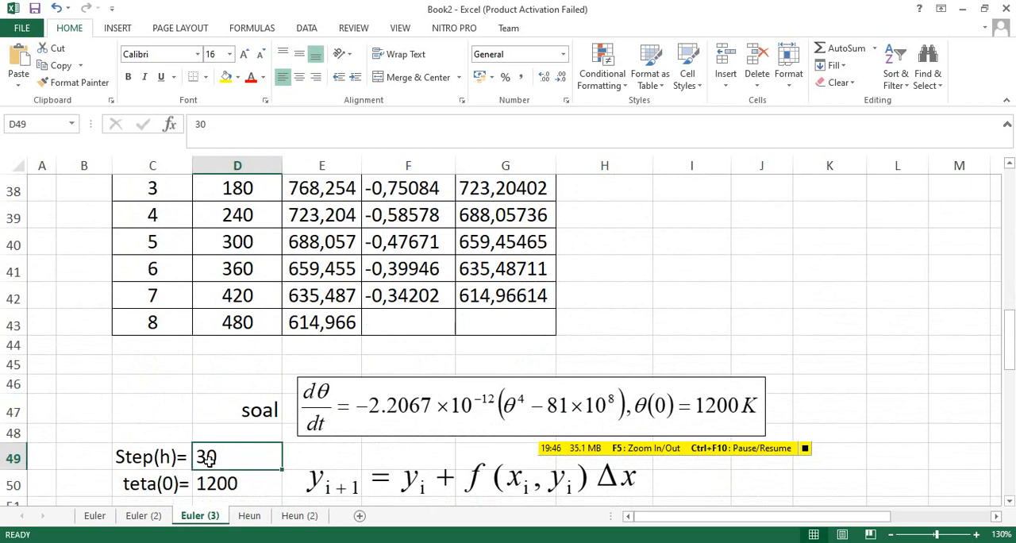
pyautogui.scroll(-1, 208, 460)
pyautogui.moveTo(161, 484); pyautogui.dragTo(513, 456)
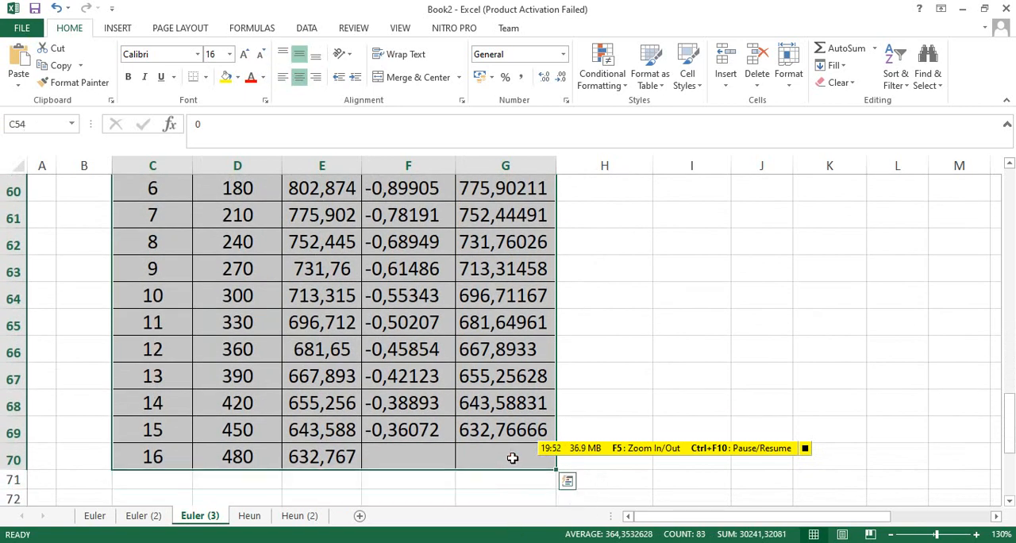
pyautogui.press('Delete')
pyautogui.click(146, 355)
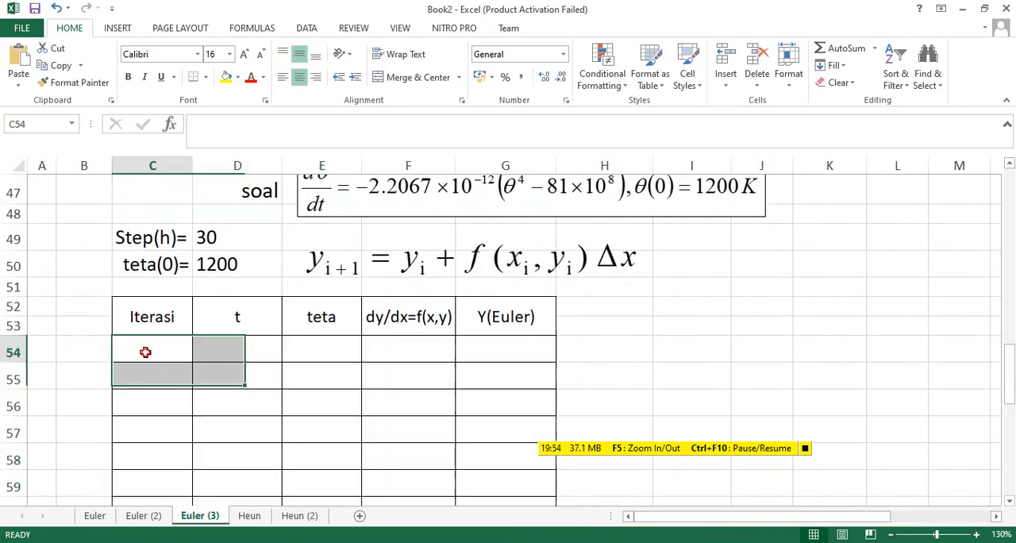
# Enter the initial row 54 with iteration 0, t of 0, and teta as =D50.
pyautogui.scroll(1, 450, 369)
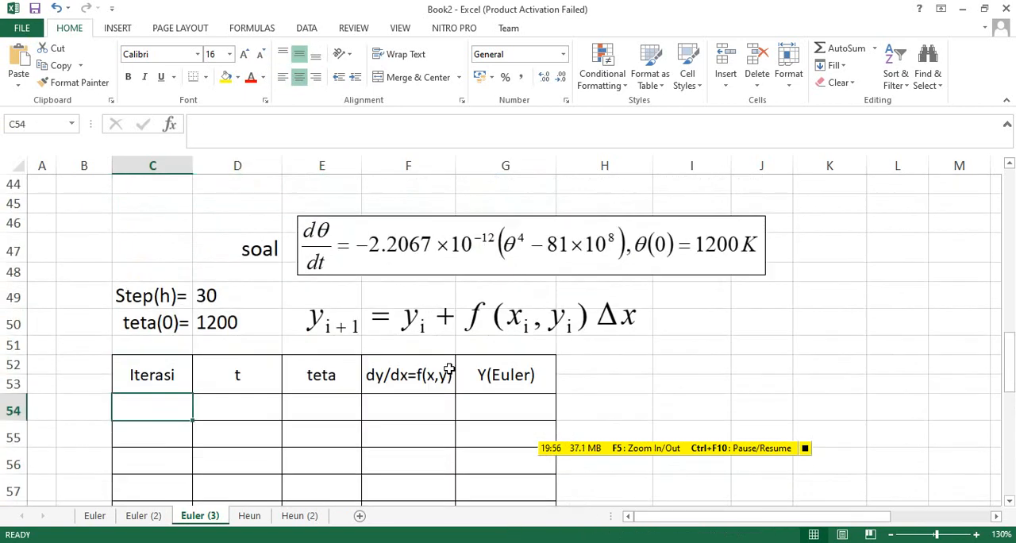
pyautogui.write('0')
pyautogui.press('Tab')
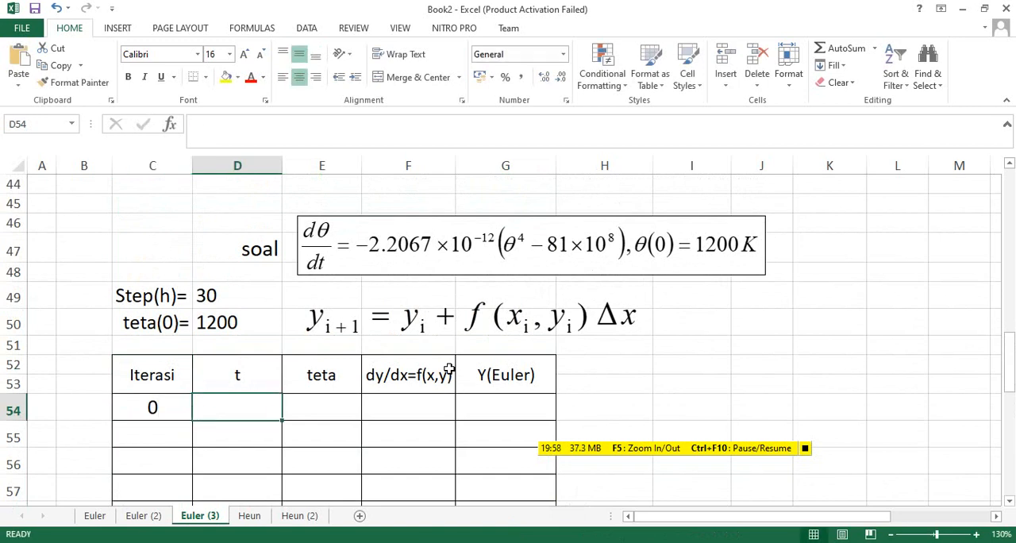
pyautogui.write('0')
pyautogui.press('Tab')
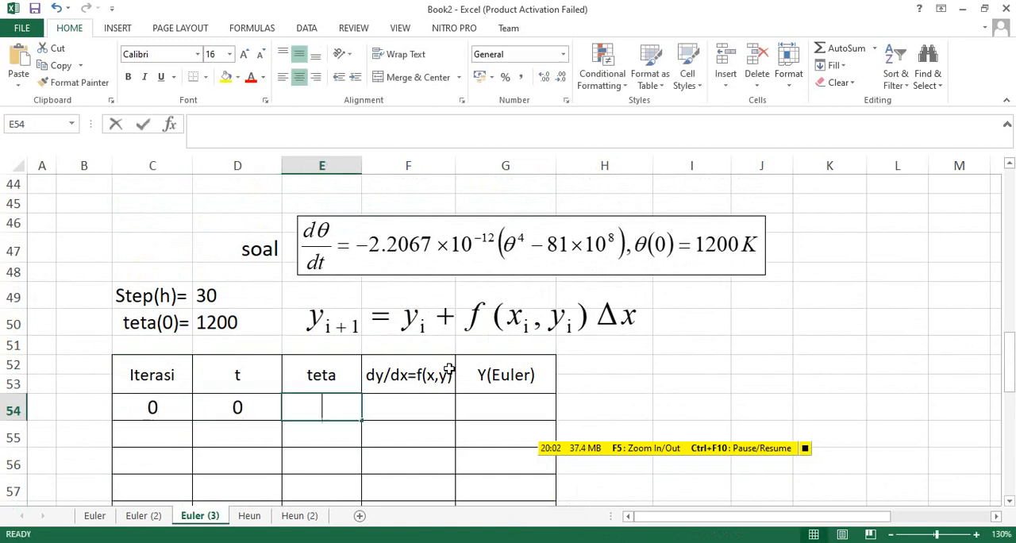
pyautogui.write('=')
pyautogui.click(235, 329)
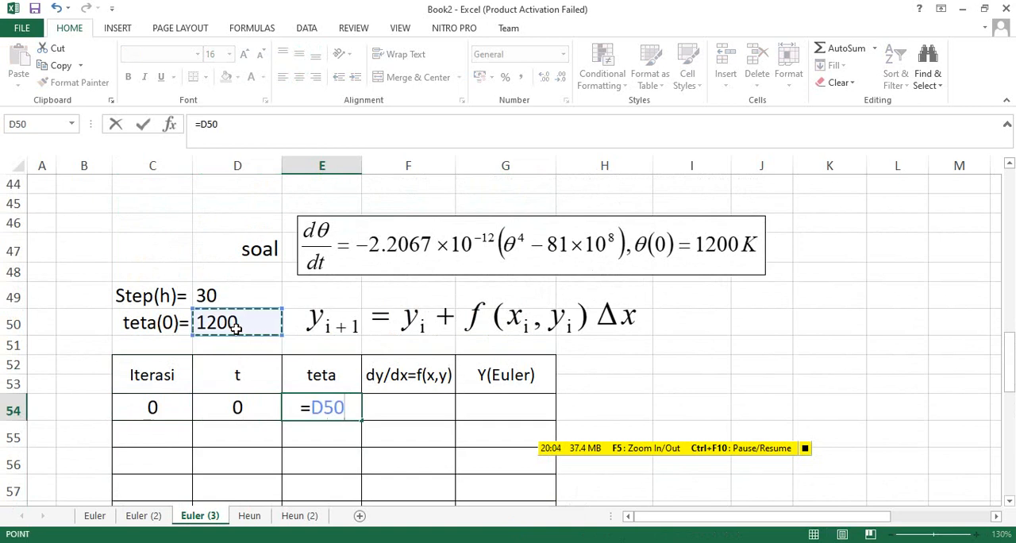
pyautogui.press('Return')
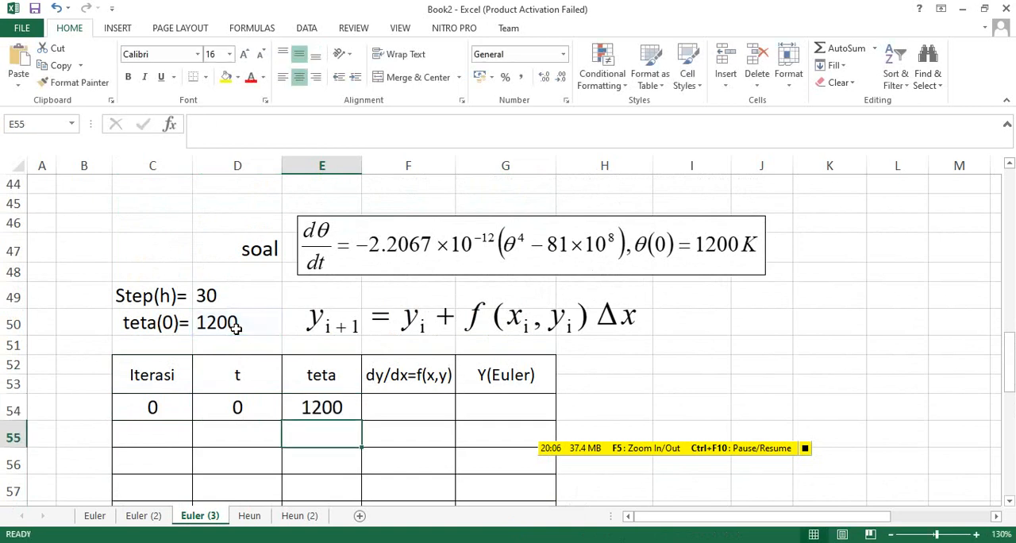
# Enter the t formula =D54+$D$49 in D55, with the step-size cell as an absolute reference.
pyautogui.click(232, 428)
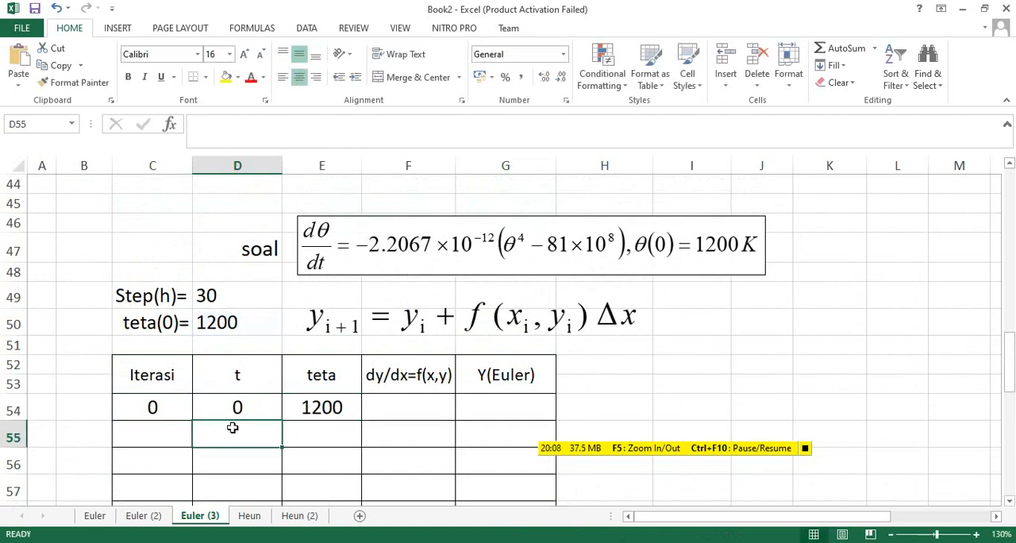
pyautogui.write('==')
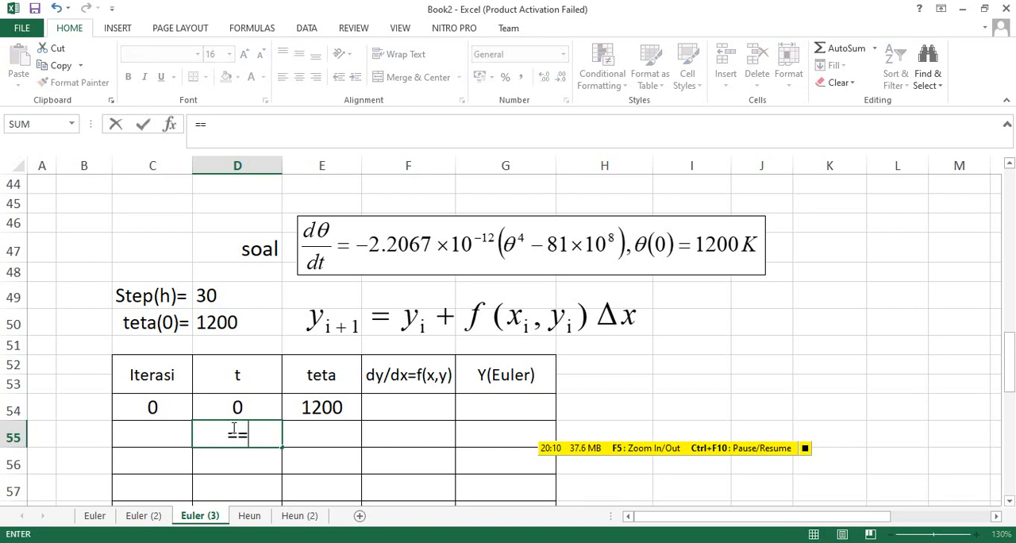
pyautogui.press('BackSpace')
pyautogui.click(246, 408)
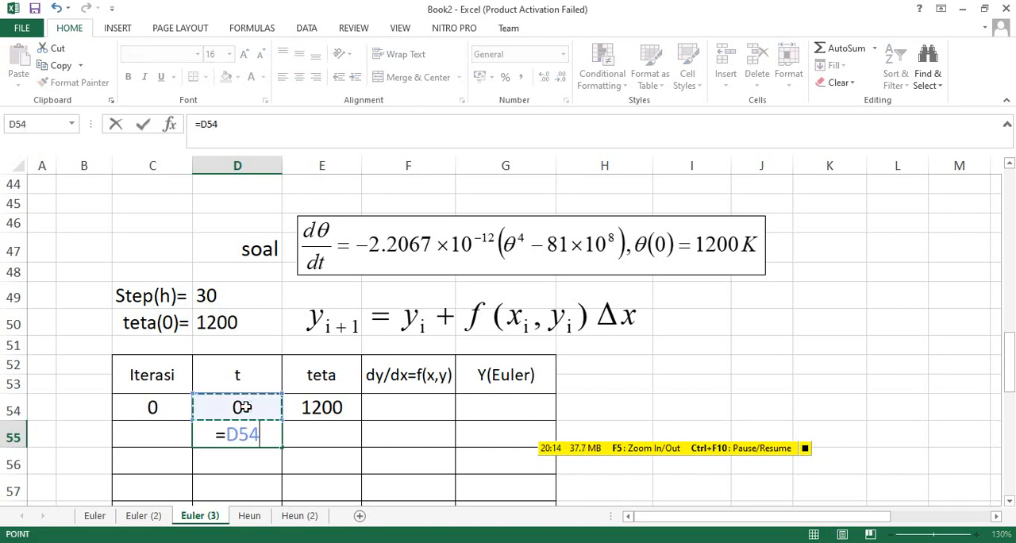
pyautogui.write('+')
pyautogui.click(220, 294)
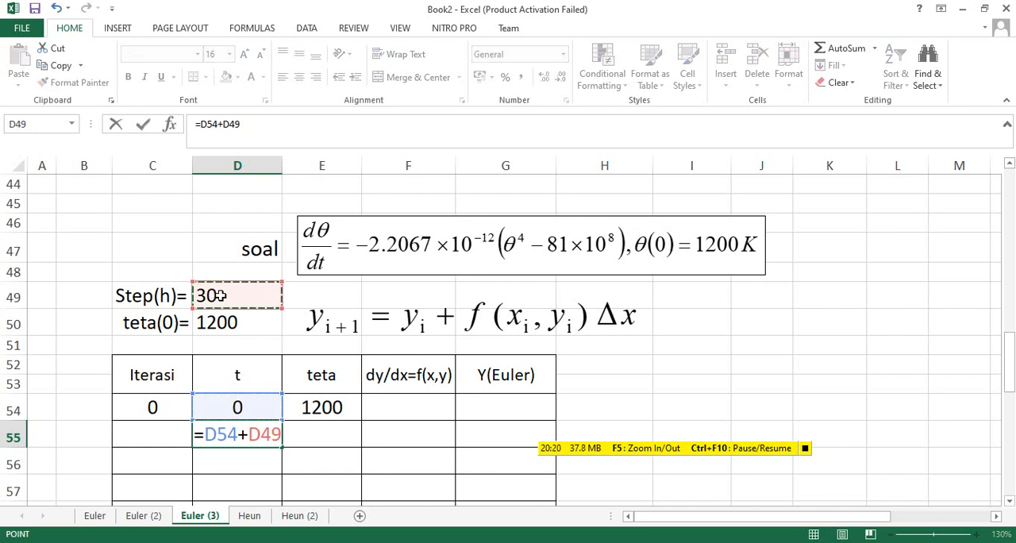
pyautogui.press('F4')
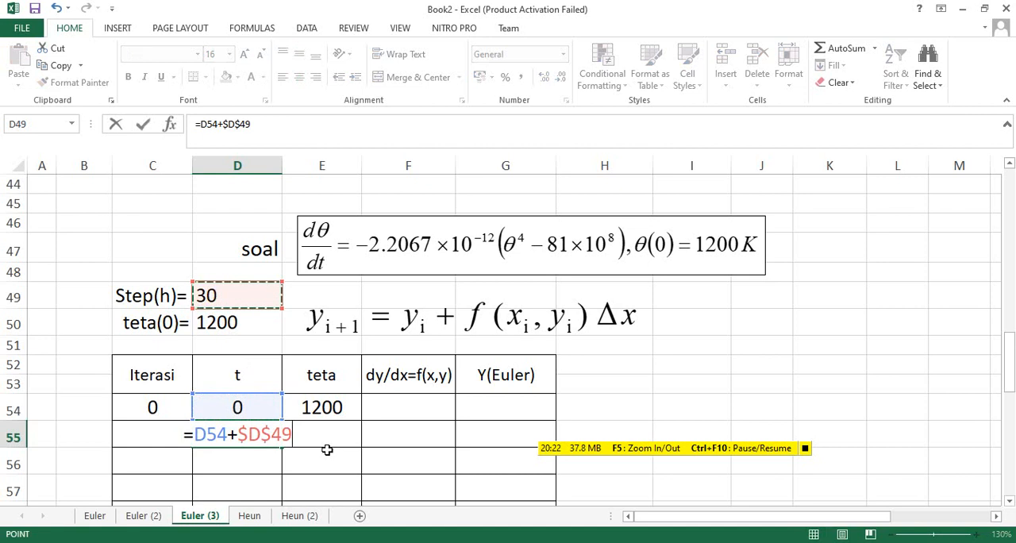
pyautogui.press('Return')
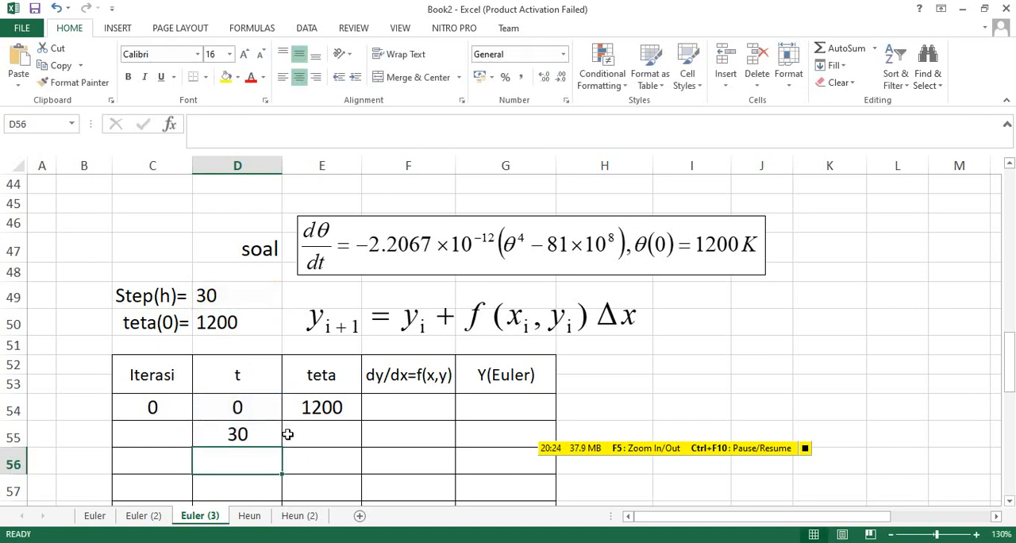
# Fill the t formula from D55 down to D70, the last row of the table.
pyautogui.scroll(-1, 278, 413)
pyautogui.click(264, 380)
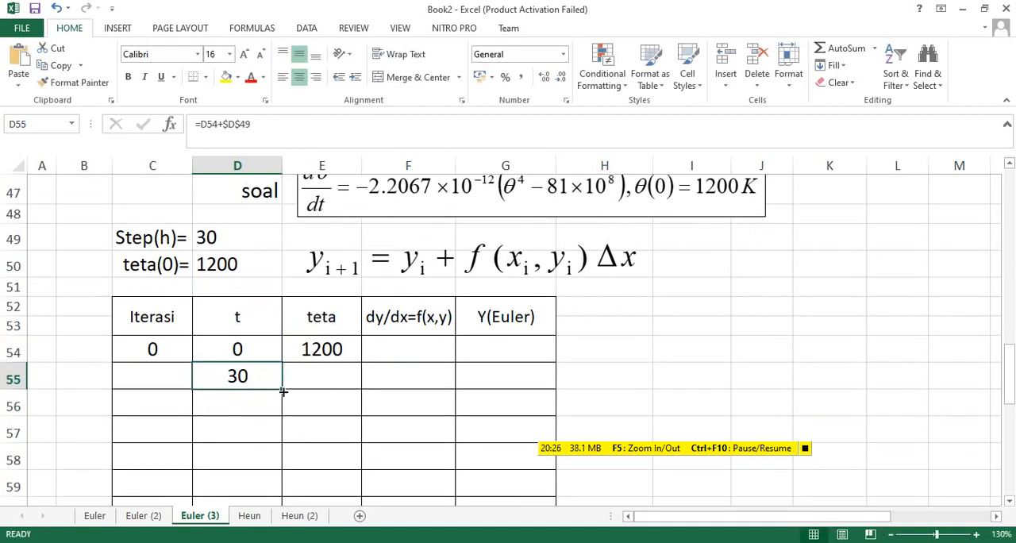
pyautogui.moveTo(283, 391); pyautogui.dragTo(275, 486)
pyautogui.scroll(-2, 397, 428)
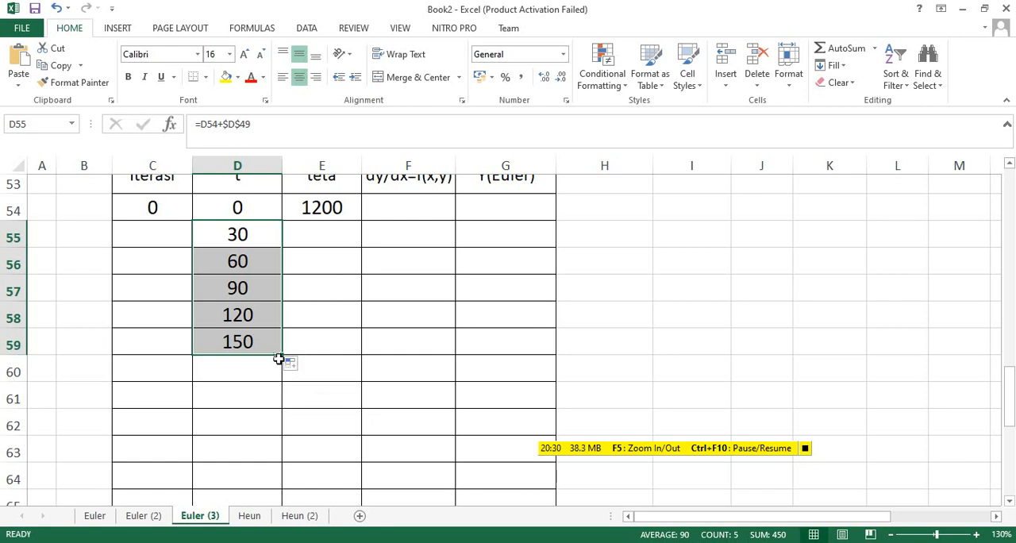
pyautogui.moveTo(279, 355); pyautogui.dragTo(258, 485)
pyautogui.scroll(-2, 427, 403)
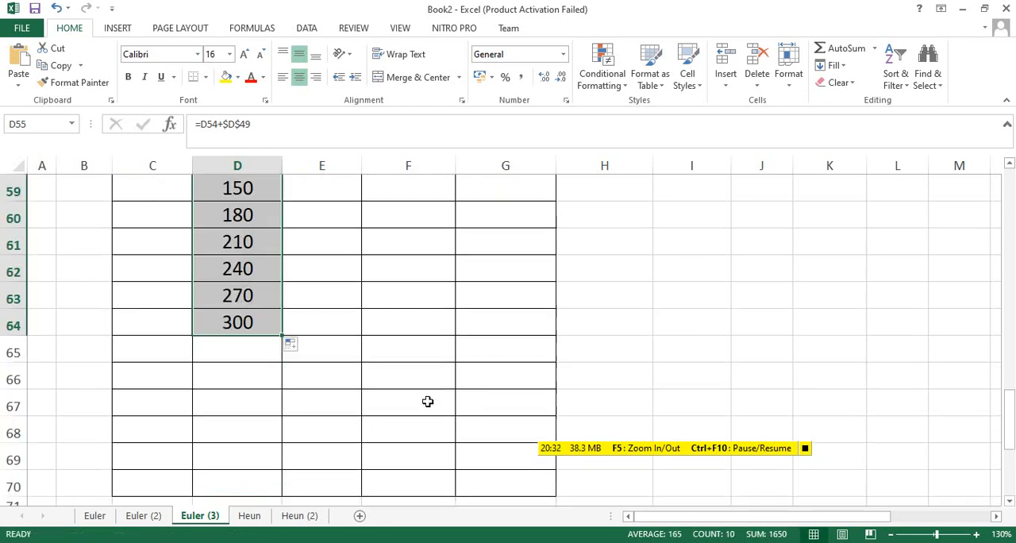
pyautogui.moveTo(282, 334); pyautogui.dragTo(284, 381)
pyautogui.scroll(3, 389, 365)
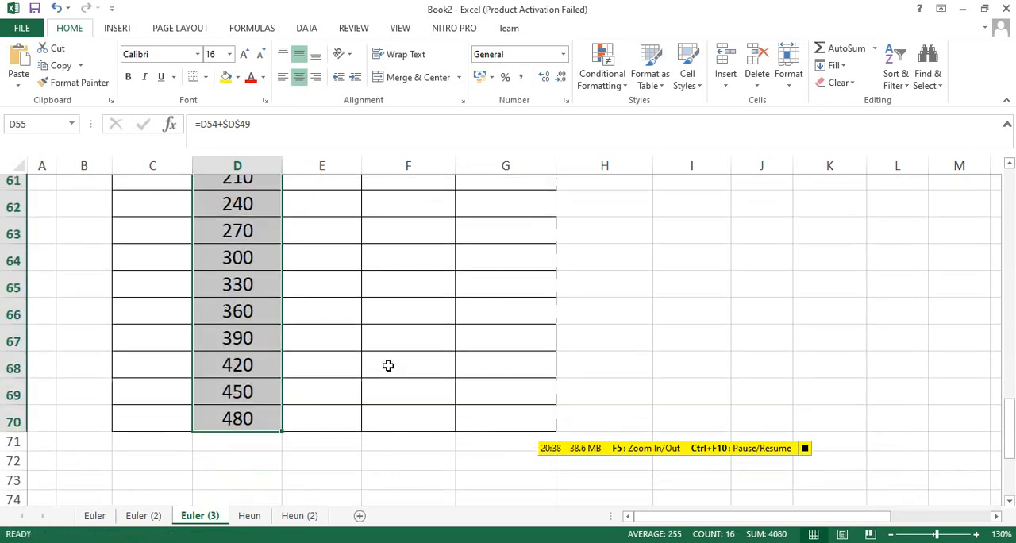
# Enter the iteration formula =C54+1 in C55 and fill it down to C70.
pyautogui.scroll(1, 388, 365)
pyautogui.click(171, 275)
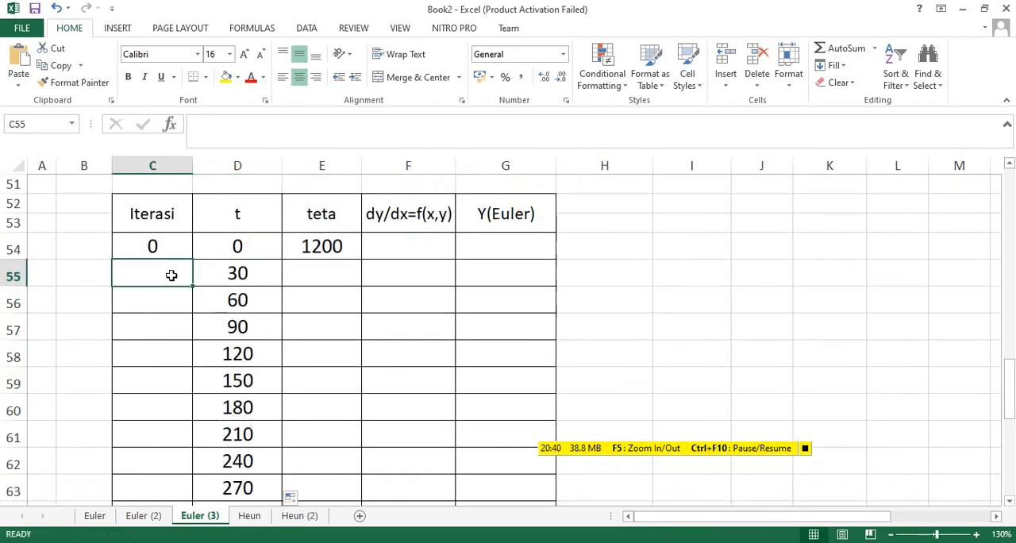
pyautogui.write('=')
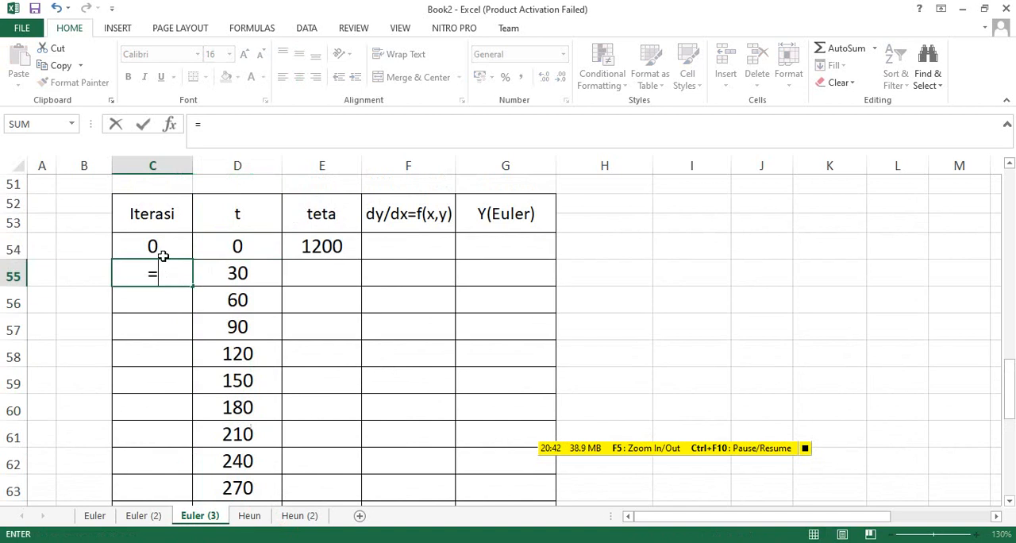
pyautogui.click(161, 249)
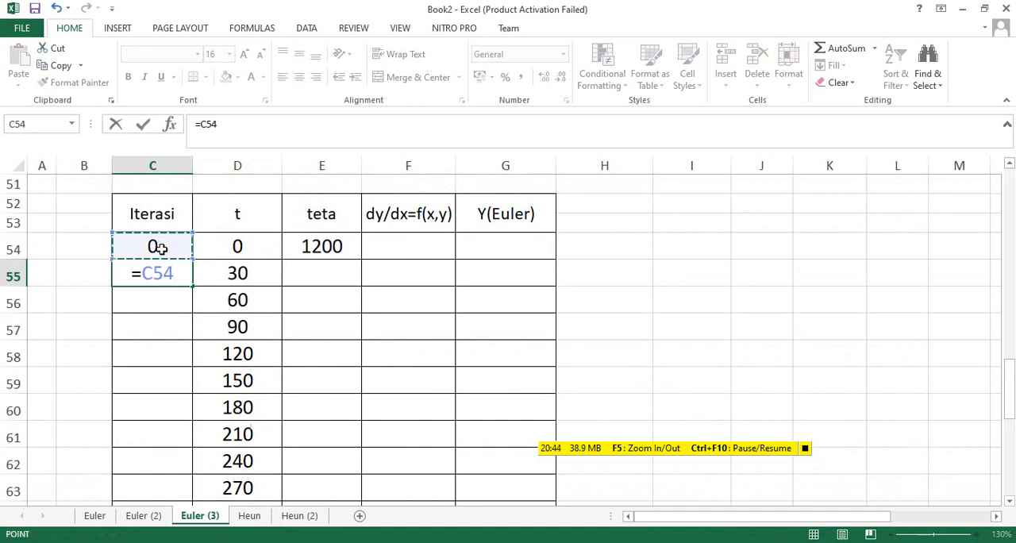
pyautogui.write('+1')
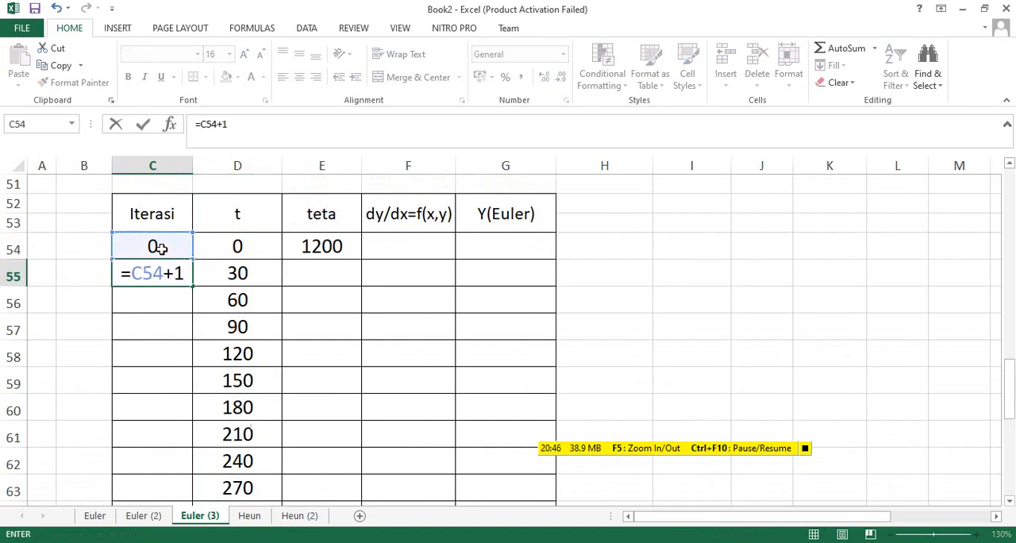
pyautogui.press('Return')
pyautogui.click(155, 275)
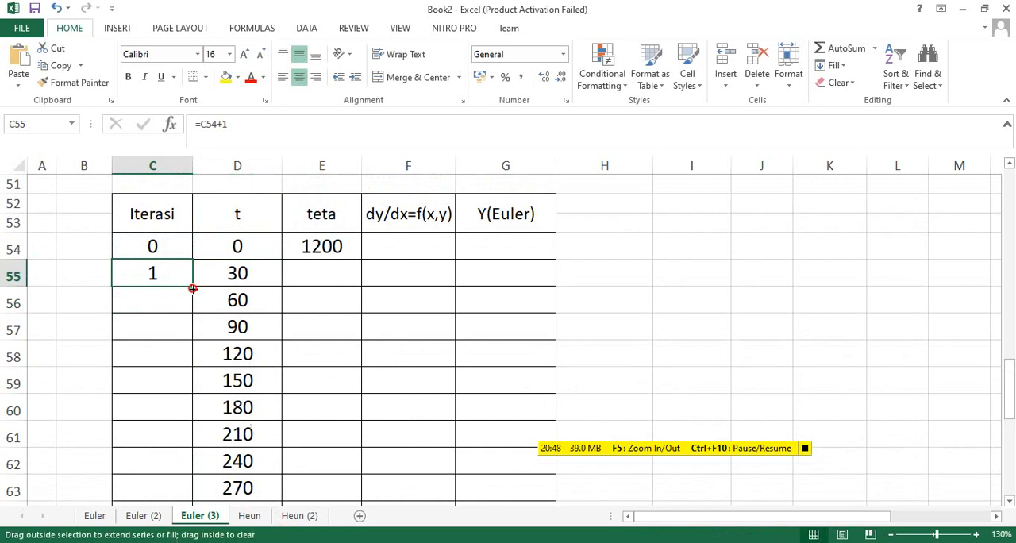
pyautogui.moveTo(193, 288); pyautogui.dragTo(203, 461)
pyautogui.scroll(3, 351, 402)
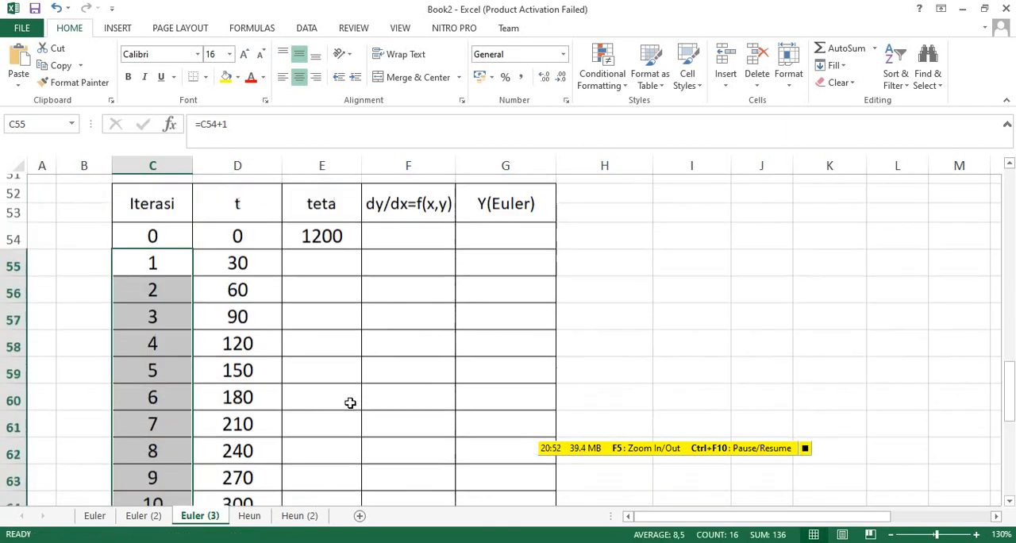
# Examine the t and teta values in the first rows and the empty teta and Y(Euler) cells still needing formulas.
pyautogui.click(241, 246)
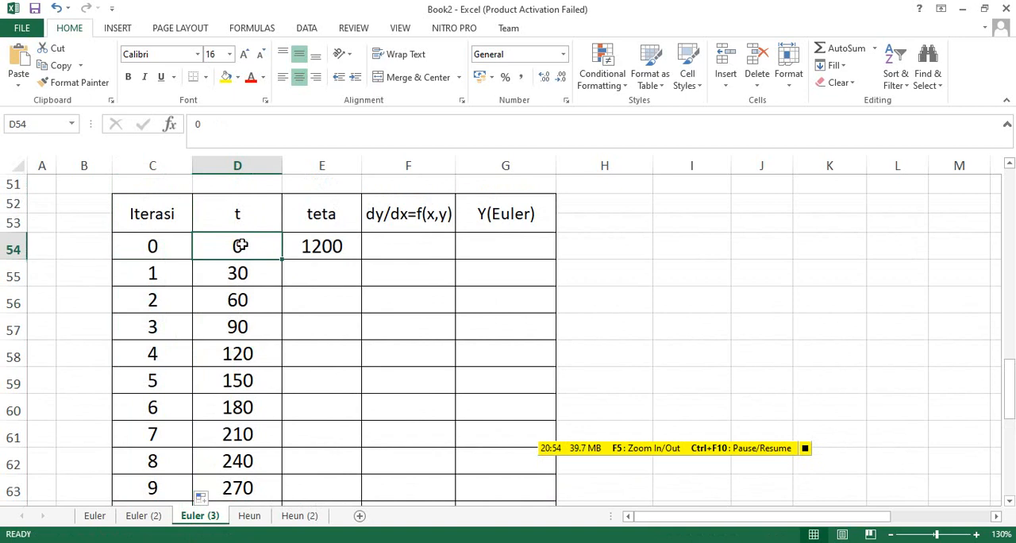
pyautogui.scroll(1, 268, 281)
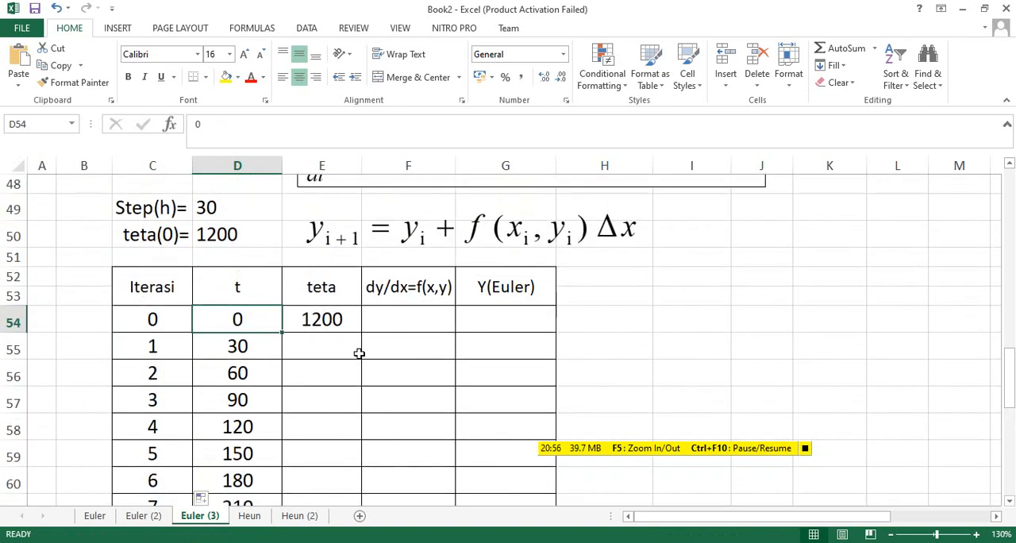
pyautogui.click(332, 320)
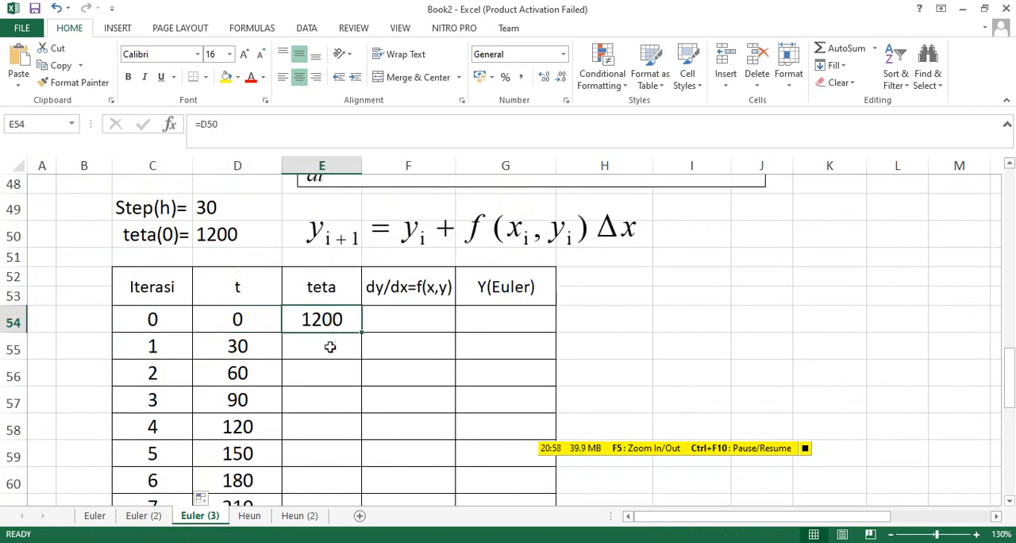
pyautogui.click(238, 347)
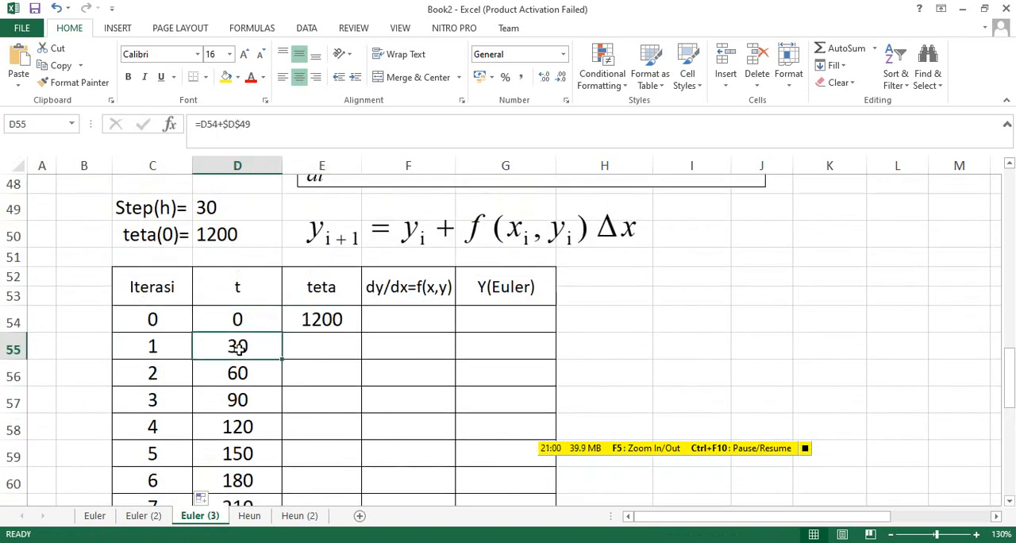
pyautogui.click(317, 347)
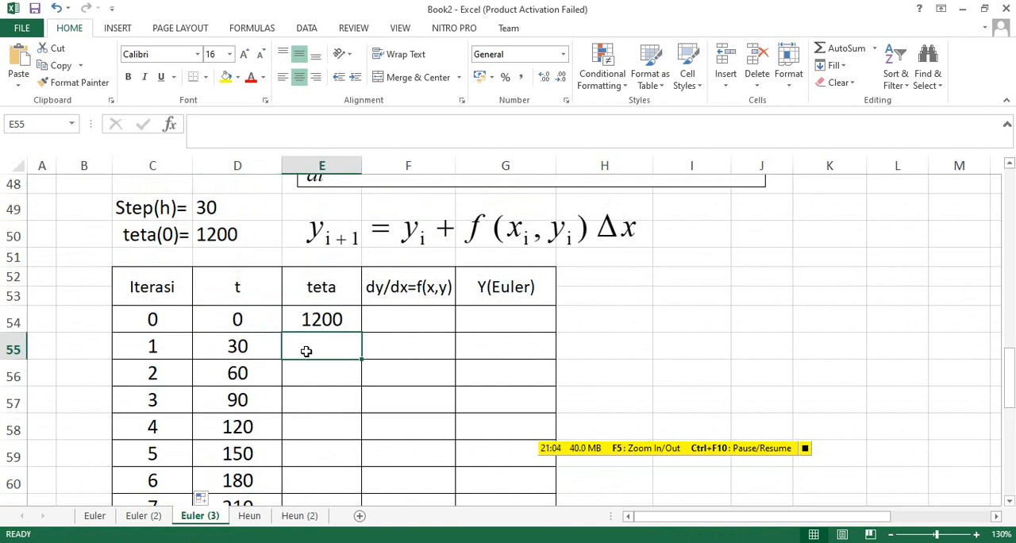
pyautogui.click(473, 319)
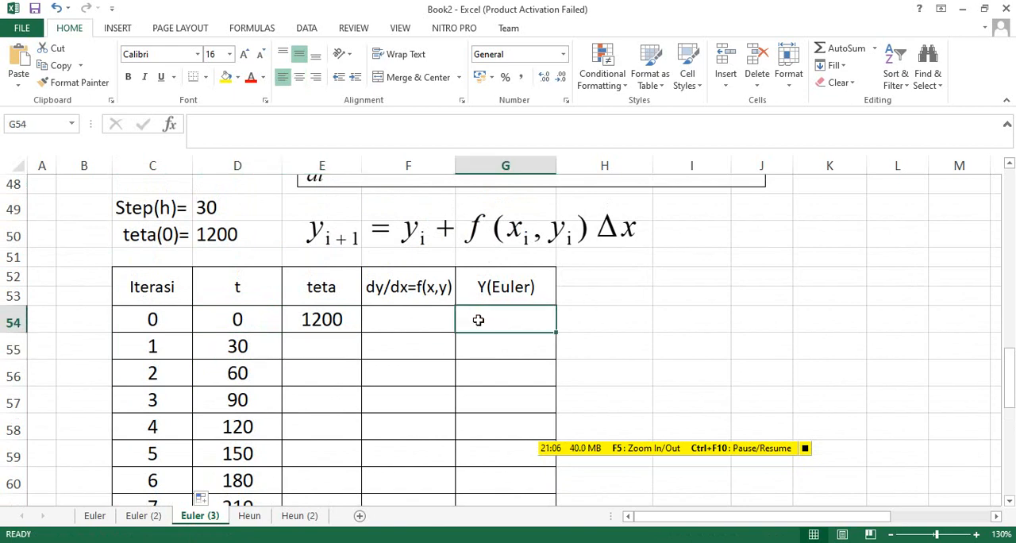
pyautogui.moveTo(490, 315); pyautogui.dragTo(497, 429)
pyautogui.moveTo(310, 344); pyautogui.dragTo(317, 427)
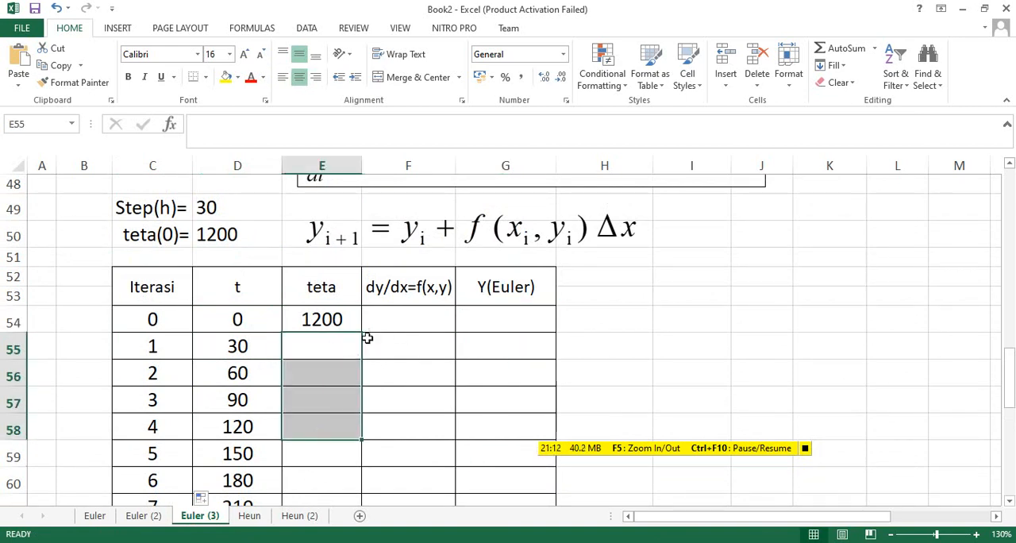
# Enter the dy/dx formula =-2,2067*10^(-12)*(E54^4-81*10^8) in F54, referencing the initial teta value.
pyautogui.click(401, 318)
pyautogui.scroll(1, 469, 364)
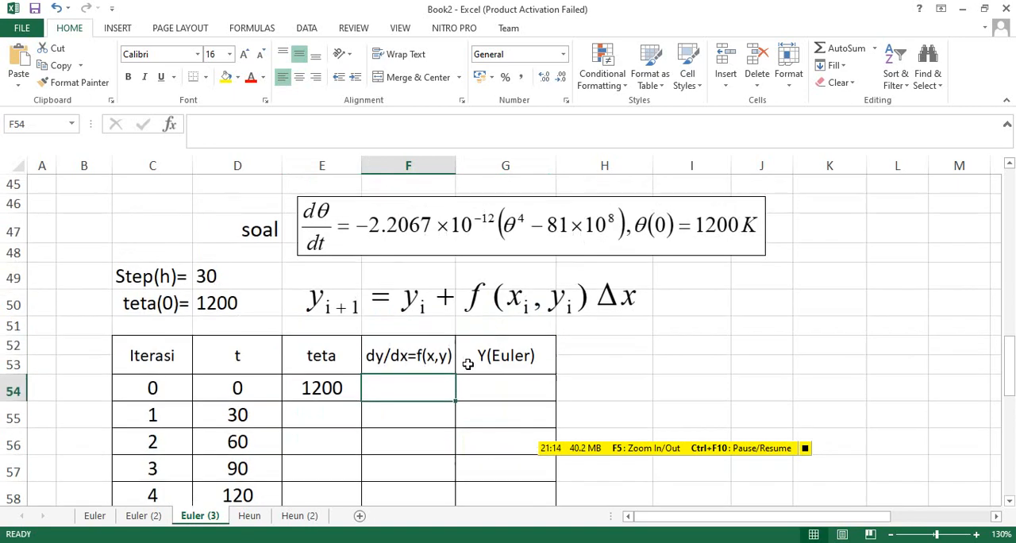
pyautogui.write('=')
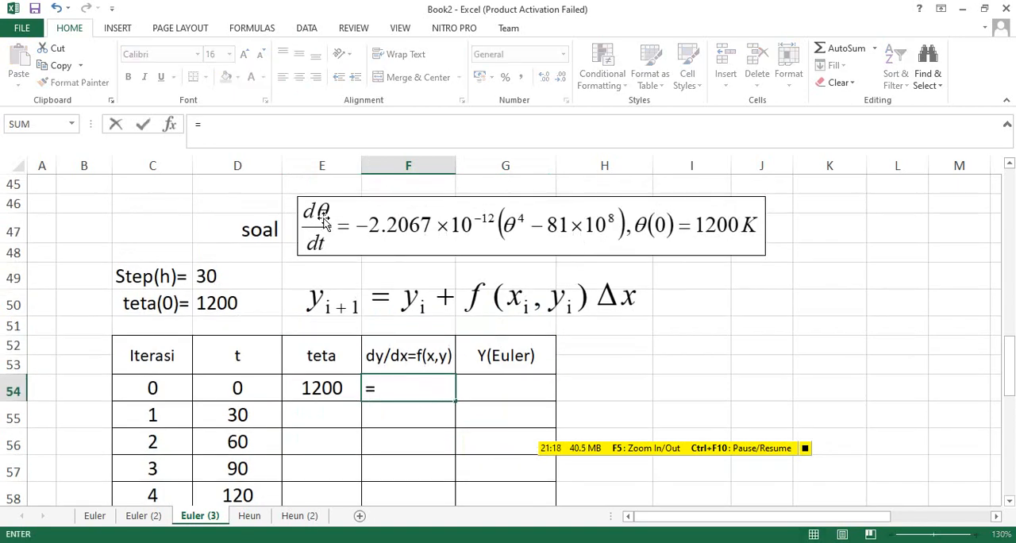
pyautogui.write('-2')
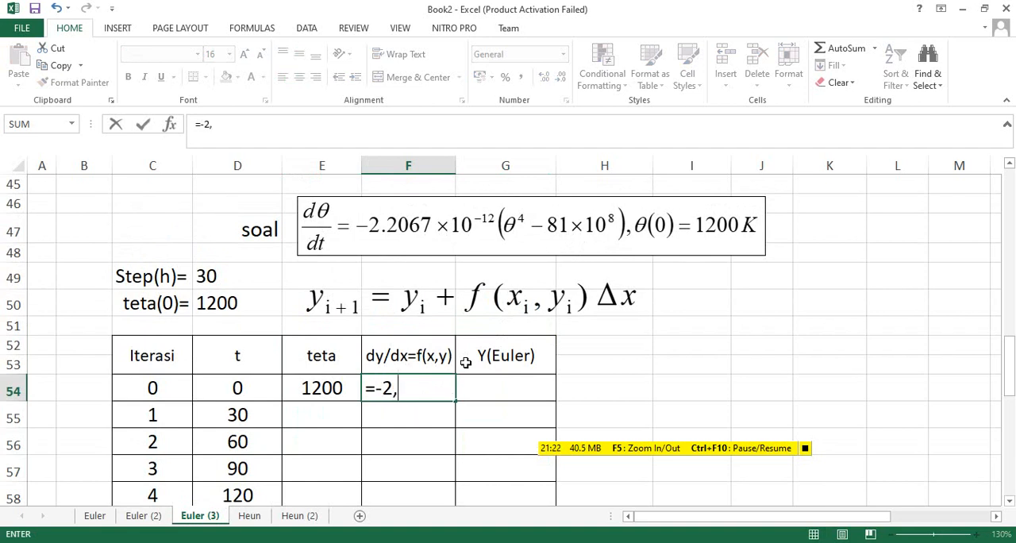
pyautogui.write(',2067')
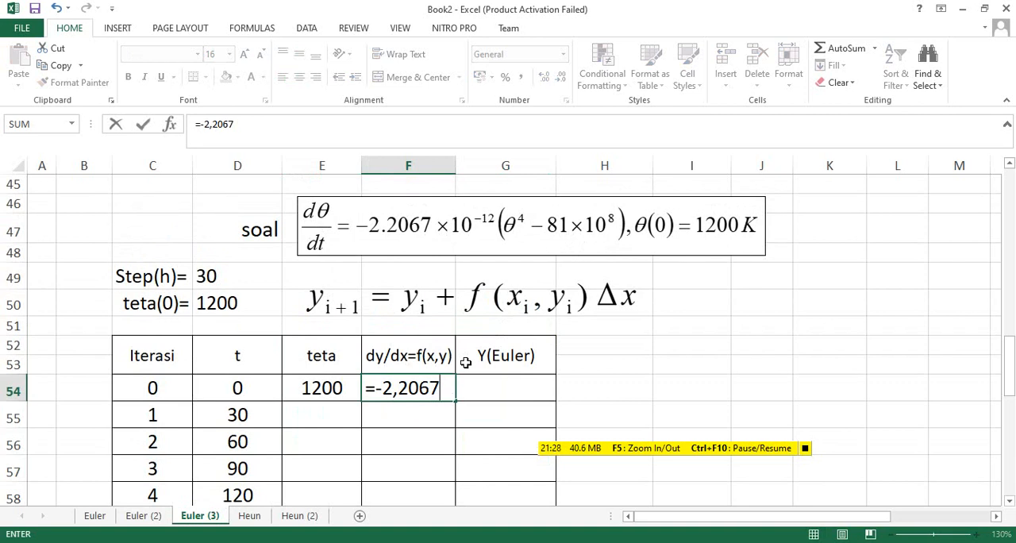
pyautogui.write('*10')
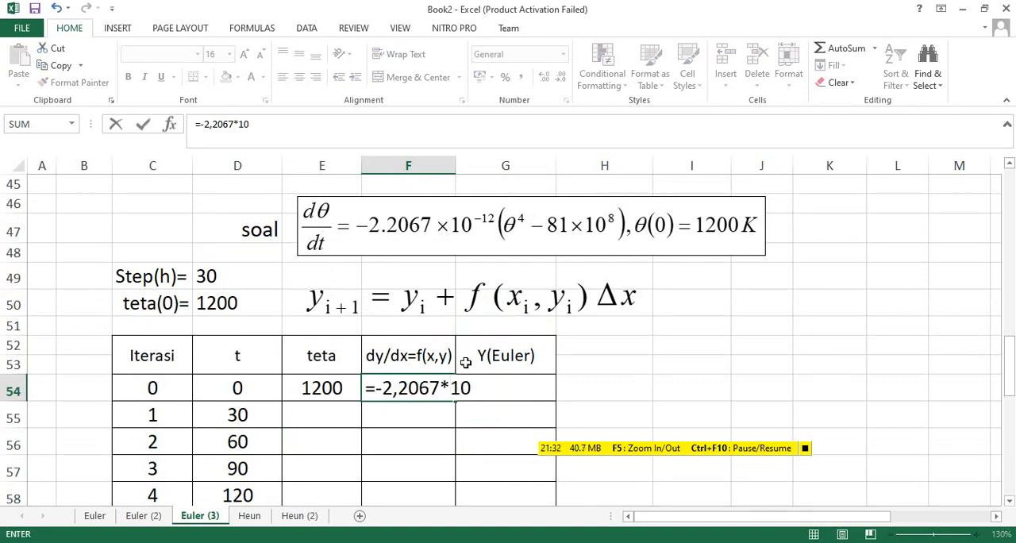
pyautogui.write('^()')
pyautogui.click(489, 389)
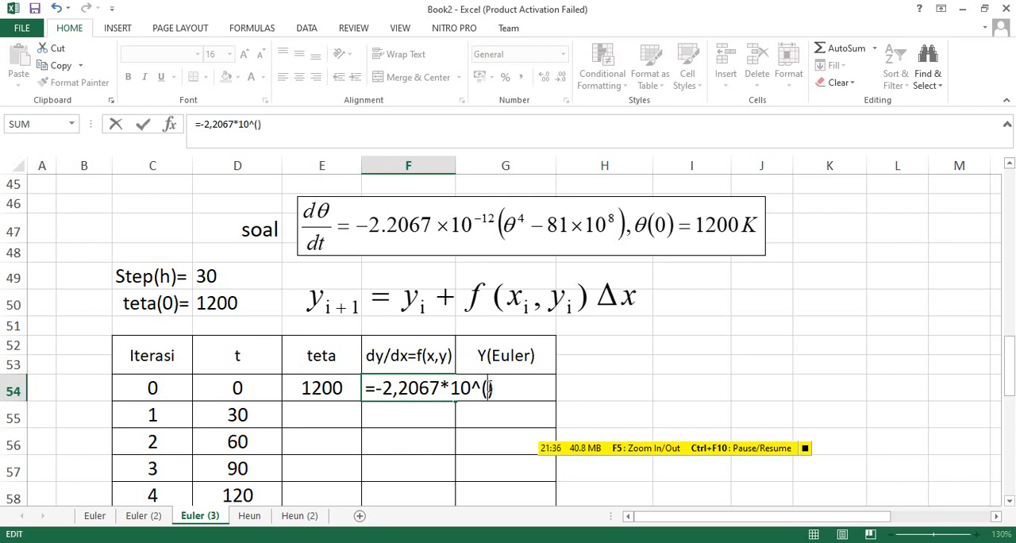
pyautogui.write('-12')
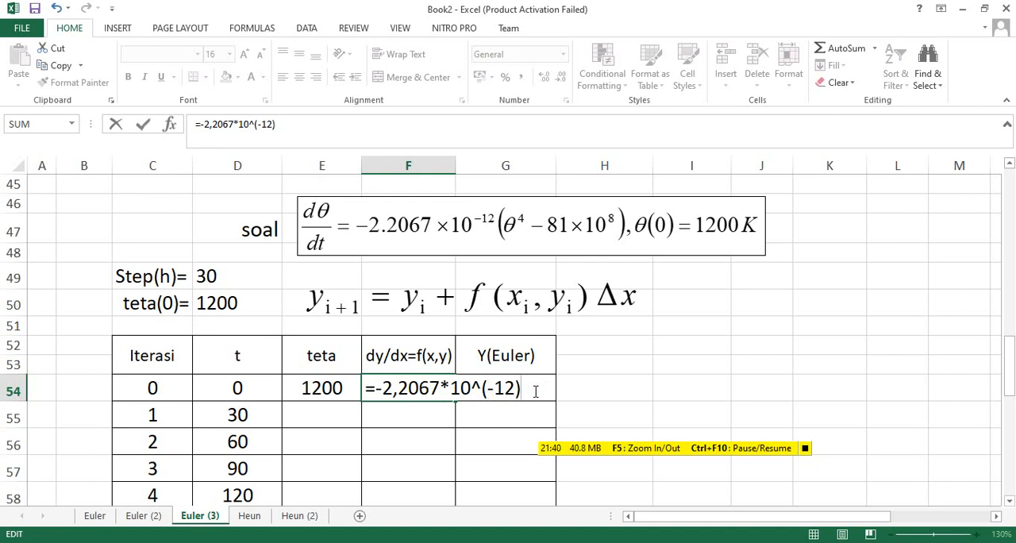
pyautogui.write(')')
pyautogui.click(314, 389)
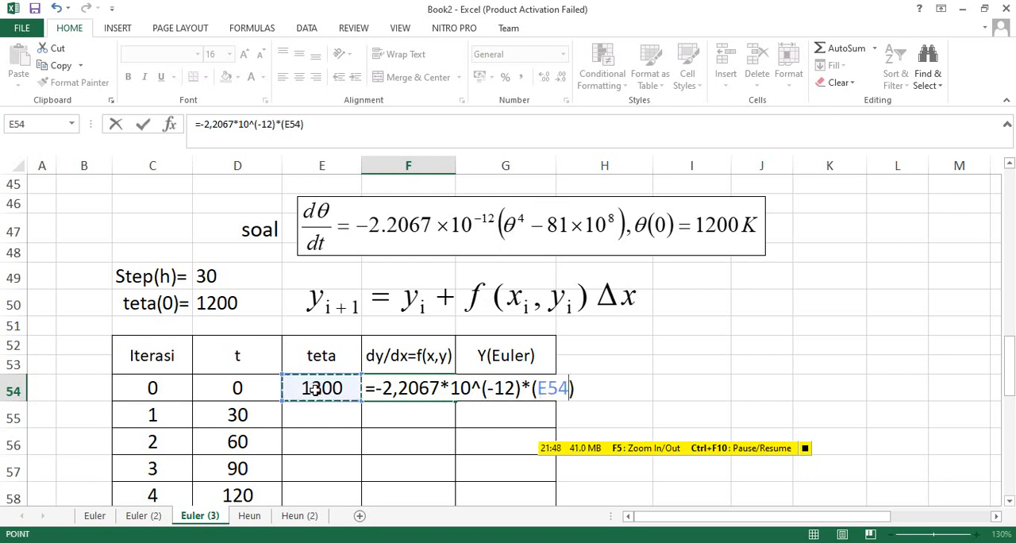
pyautogui.write('^4')
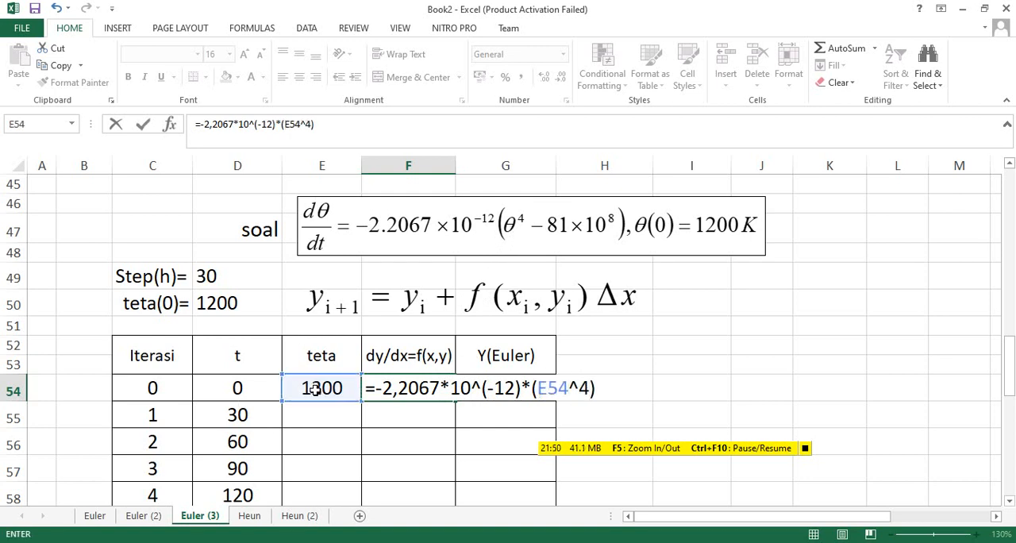
pyautogui.write('-81*')
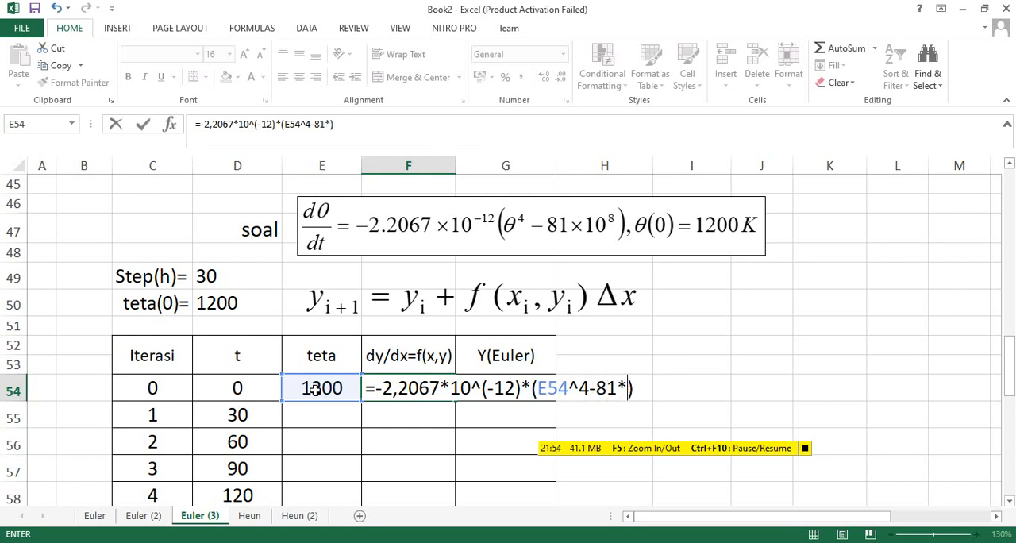
pyautogui.write('10^')
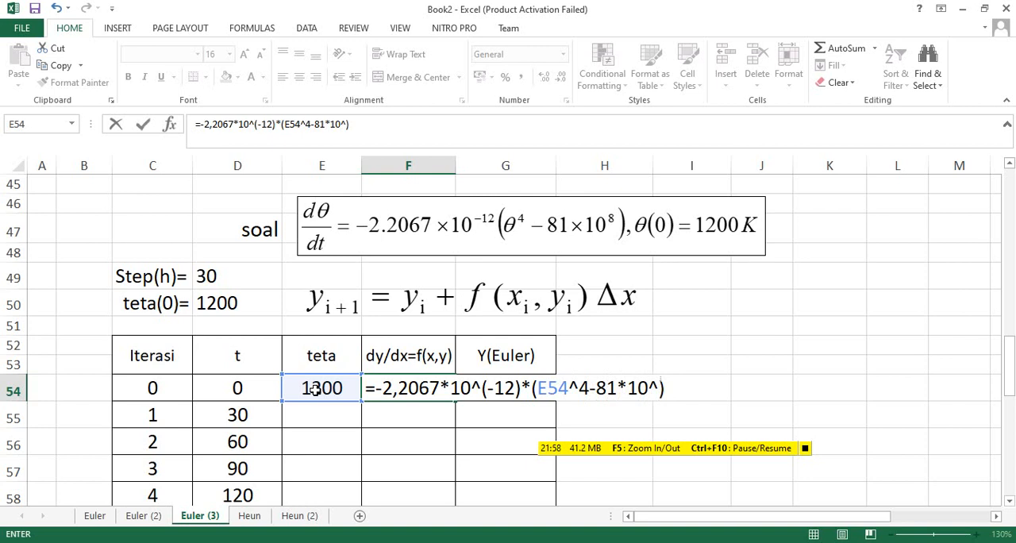
pyautogui.write('8')
pyautogui.press('Return')
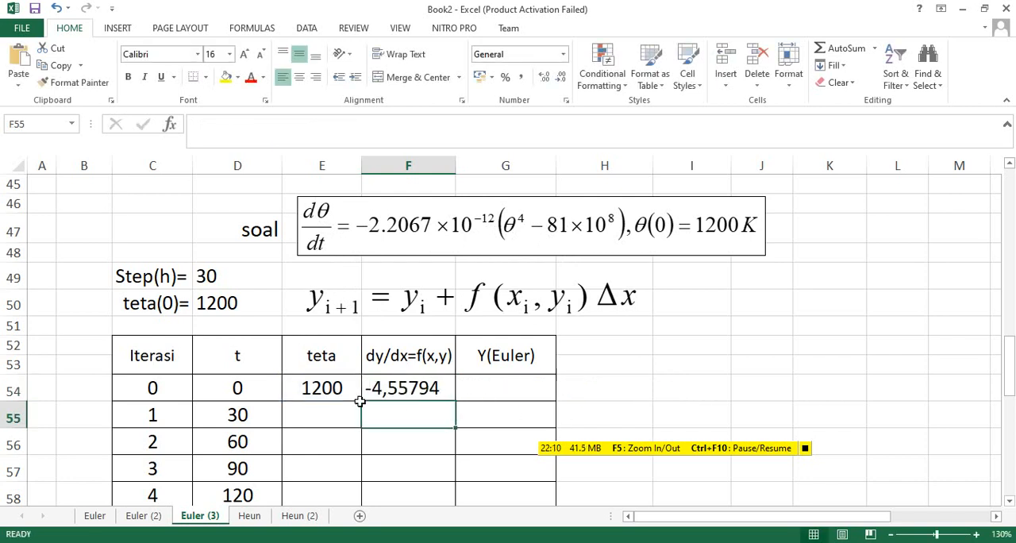
pyautogui.click(321, 413)
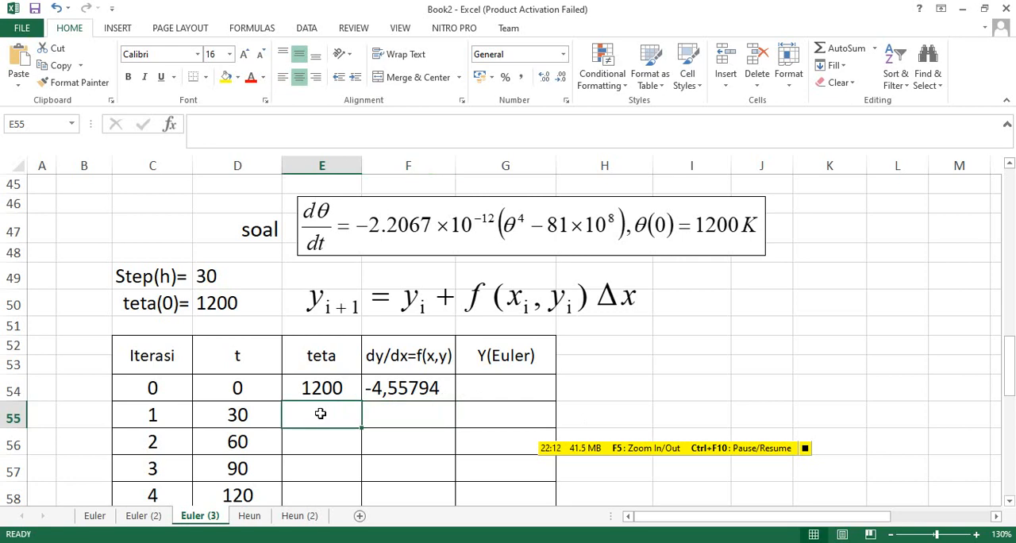
pyautogui.write('=')
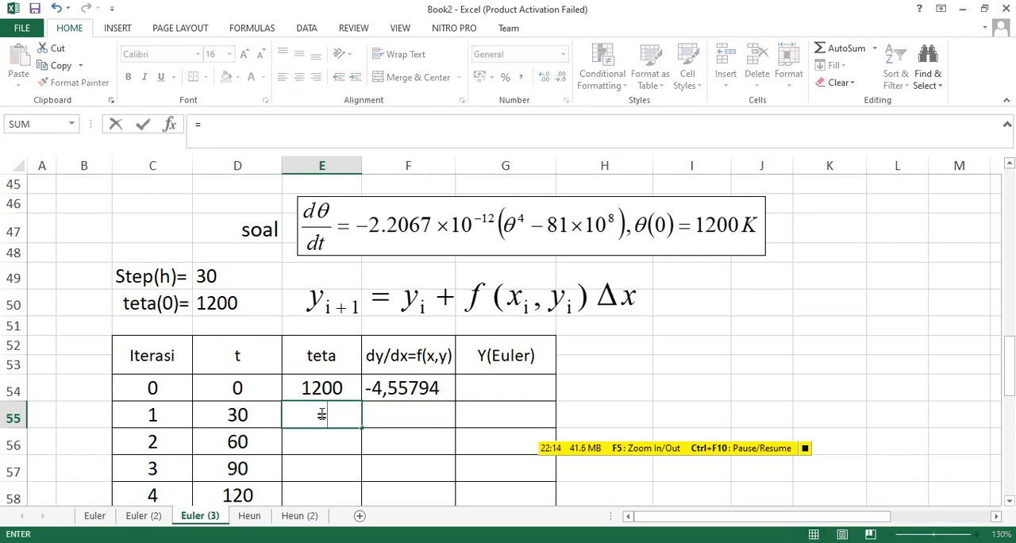
pyautogui.press('BackSpace')
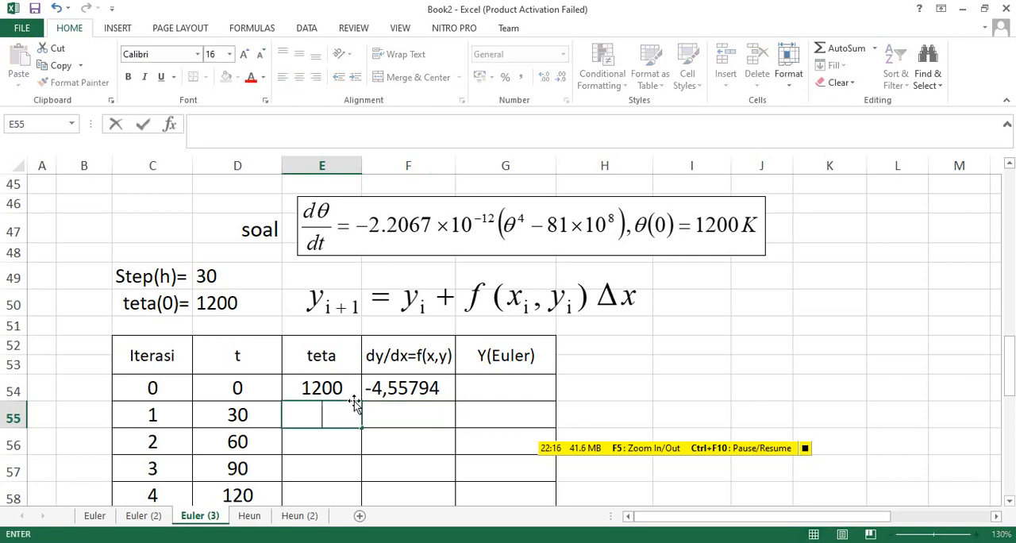
# Start the Y(Euler) formula for iteration 0 in G54.
pyautogui.click(479, 390)
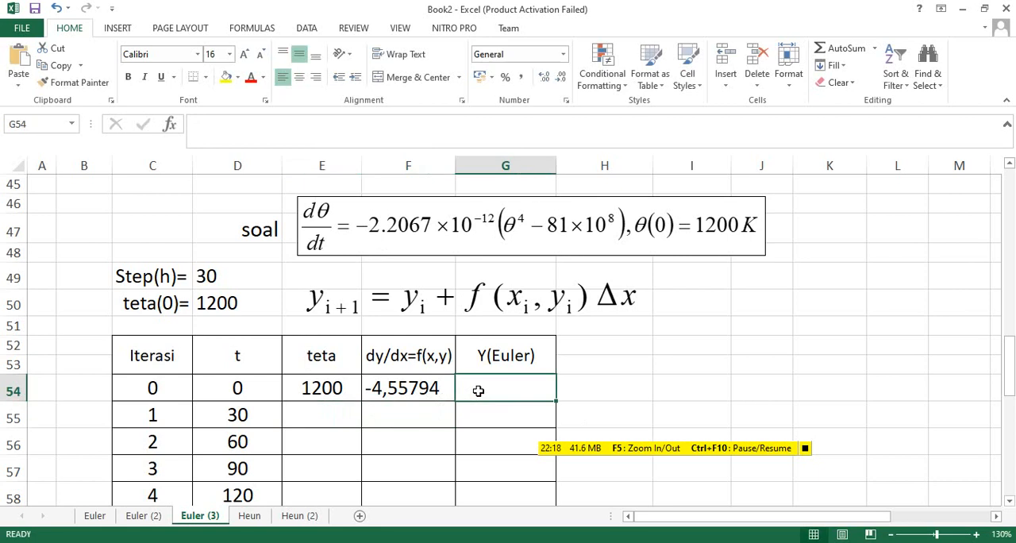
pyautogui.write('=')
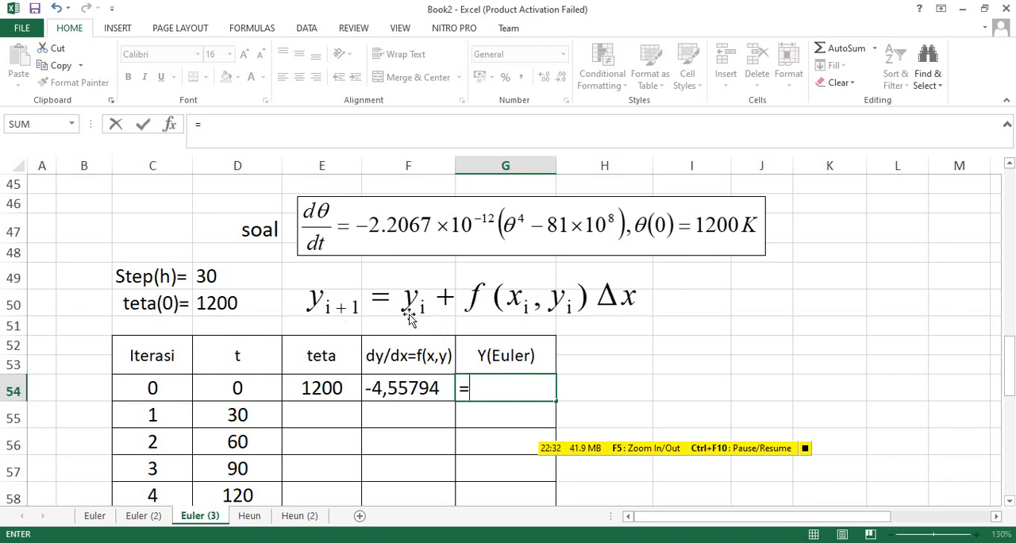
# Complete the Y(Euler) formula for iteration 0 in G54 as =E54+F54*$D$49, with an absolute reference to the step size.
pyautogui.click(324, 387)
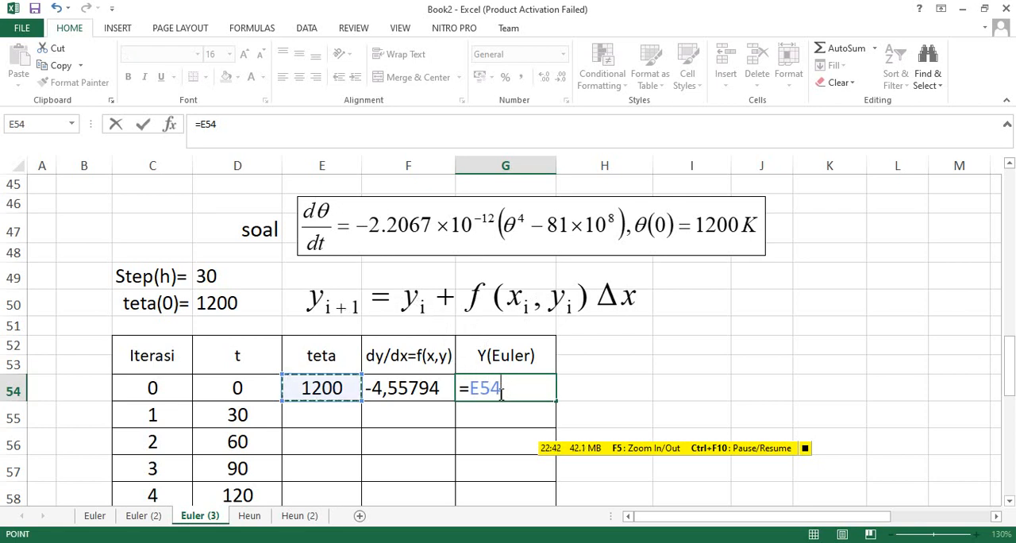
pyautogui.write('+')
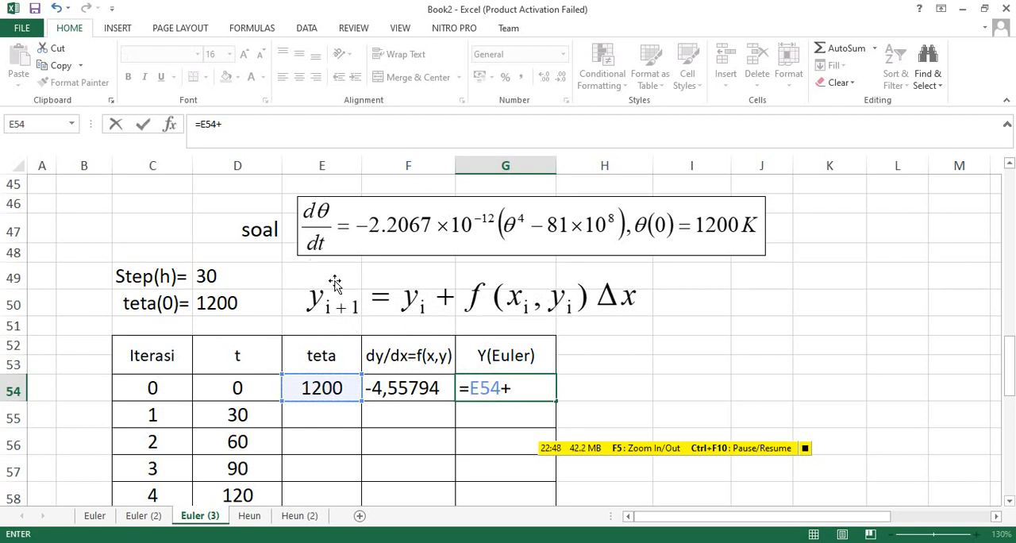
pyautogui.click(420, 389)
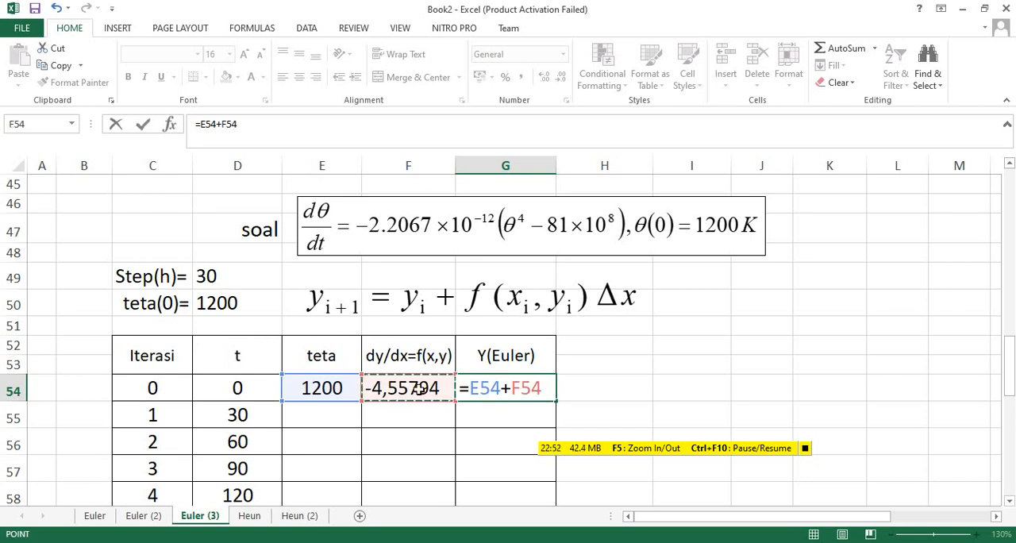
pyautogui.write('*')
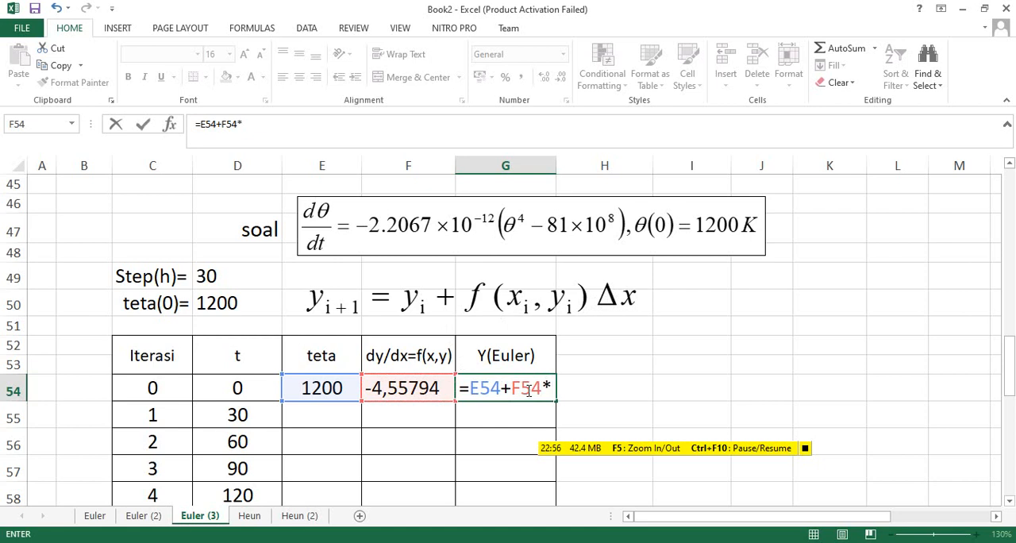
pyautogui.click(206, 275)
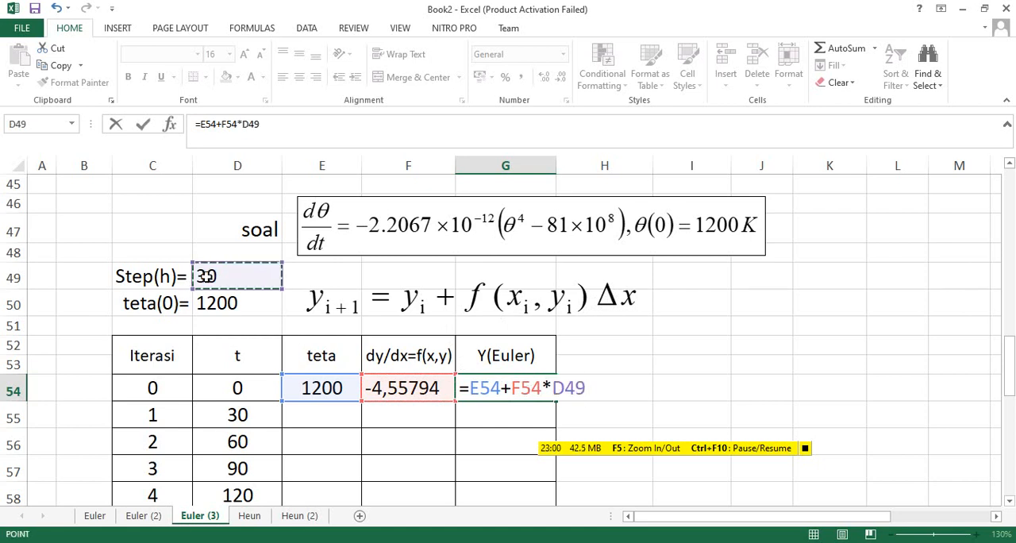
pyautogui.press('F4')
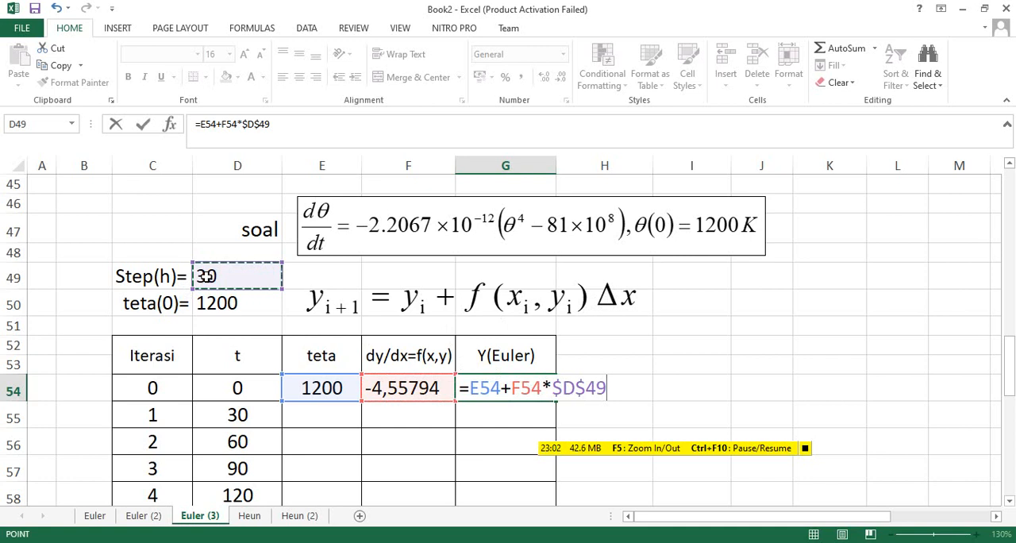
pyautogui.press('Return')
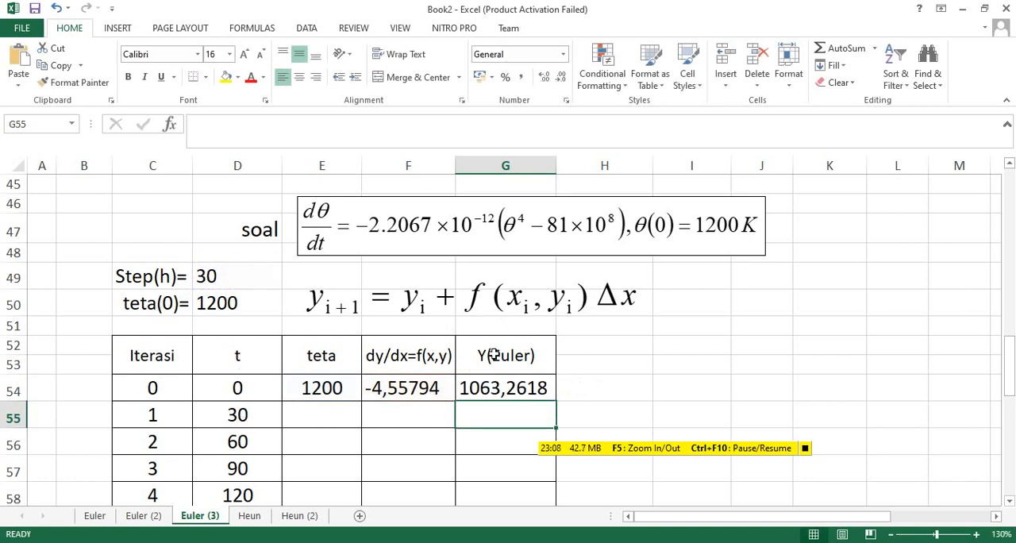
# Set the teta cell of iteration 1, E55, to =G54 so it takes the previous Y(Euler) value.
pyautogui.click(330, 415)
pyautogui.write('=')
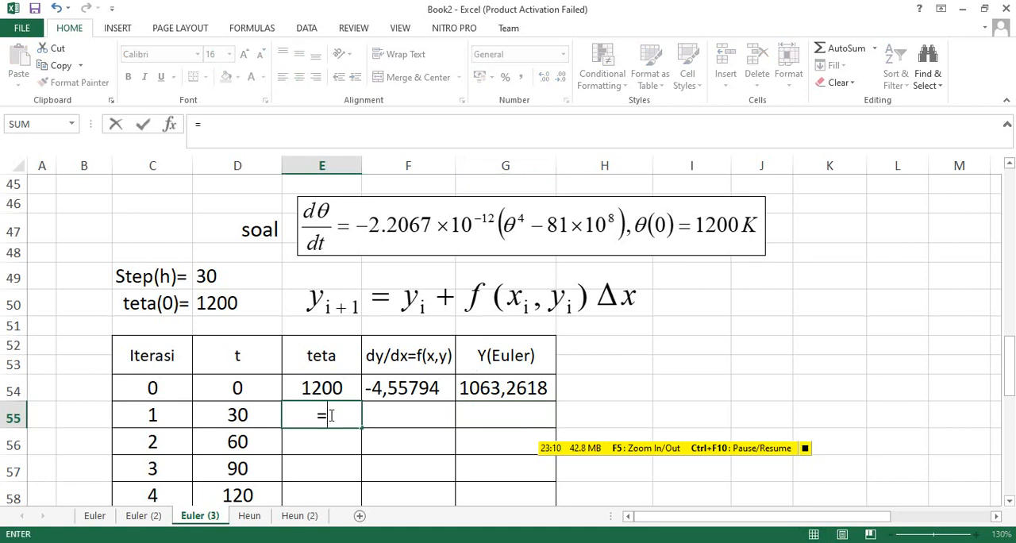
pyautogui.click(504, 387)
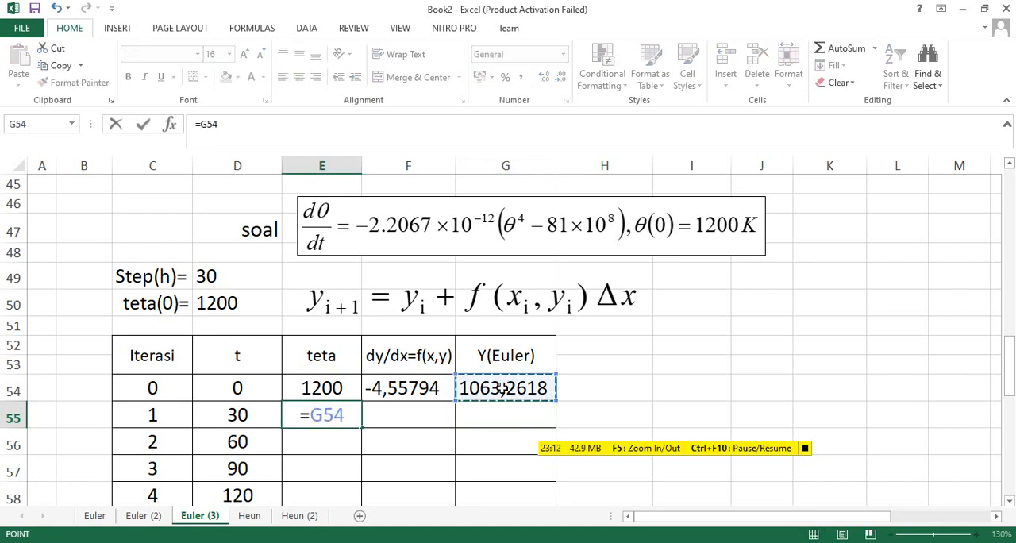
pyautogui.press('Return')
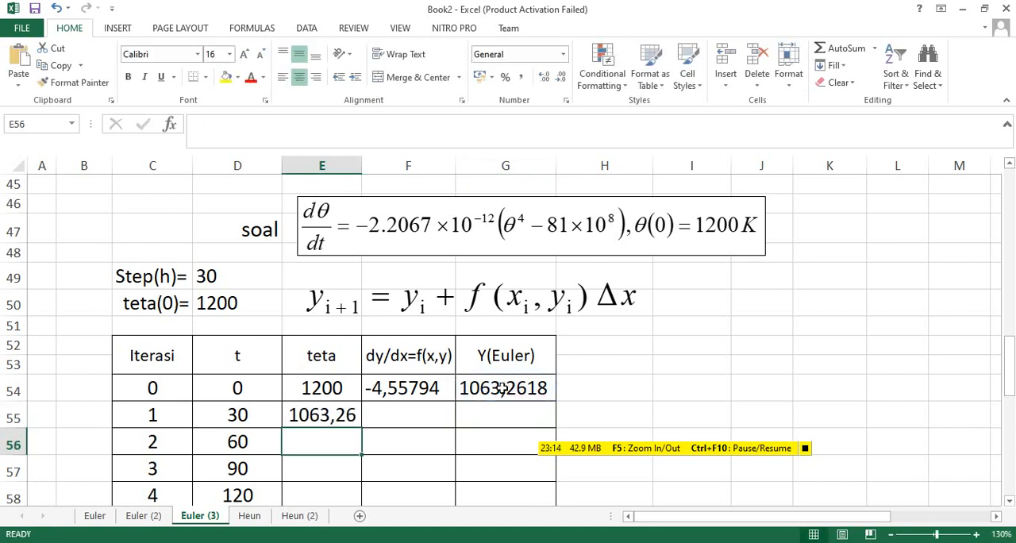
pyautogui.scroll(-2, 429, 427)
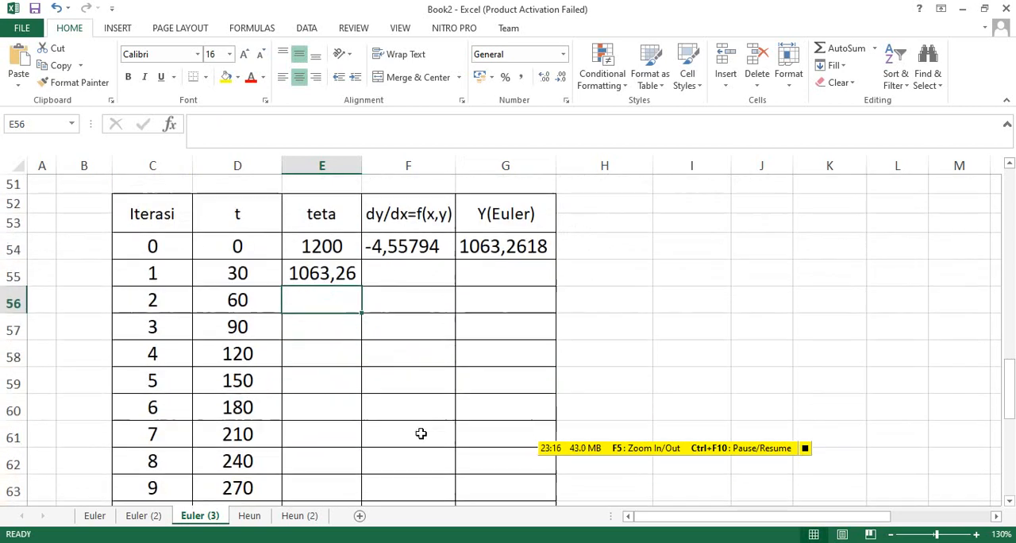
pyautogui.click(323, 278)
pyautogui.scroll(-1, 345, 281)
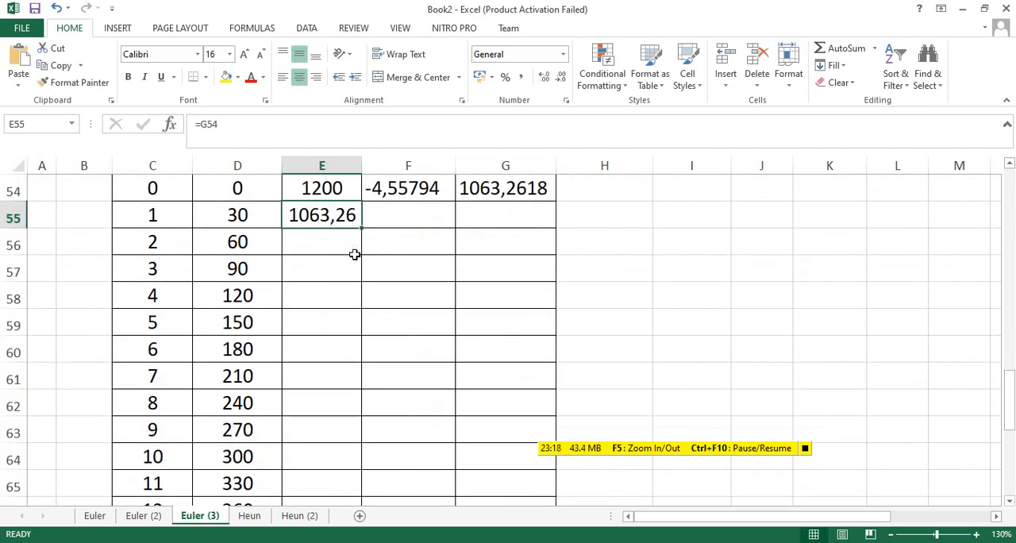
pyautogui.moveTo(363, 228)
pyautogui.mouseDown()
pyautogui.moveTo(356, 487)
pyautogui.moveTo(374, 419)
pyautogui.moveTo(347, 170)
pyautogui.moveTo(349, 230)
pyautogui.mouseUp()
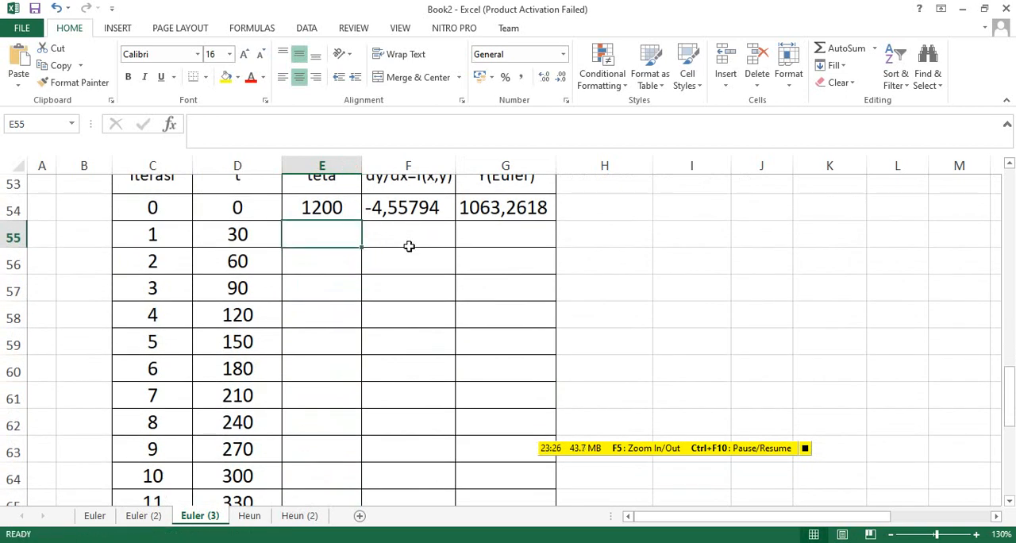
pyautogui.hotkey('ctrl', 'z')
# Fill the dy/dx and Y(Euler) formulas in F54:G54 down to row 69 and the teta formula in E55 down to E70.
pyautogui.moveTo(416, 210); pyautogui.dragTo(483, 216)
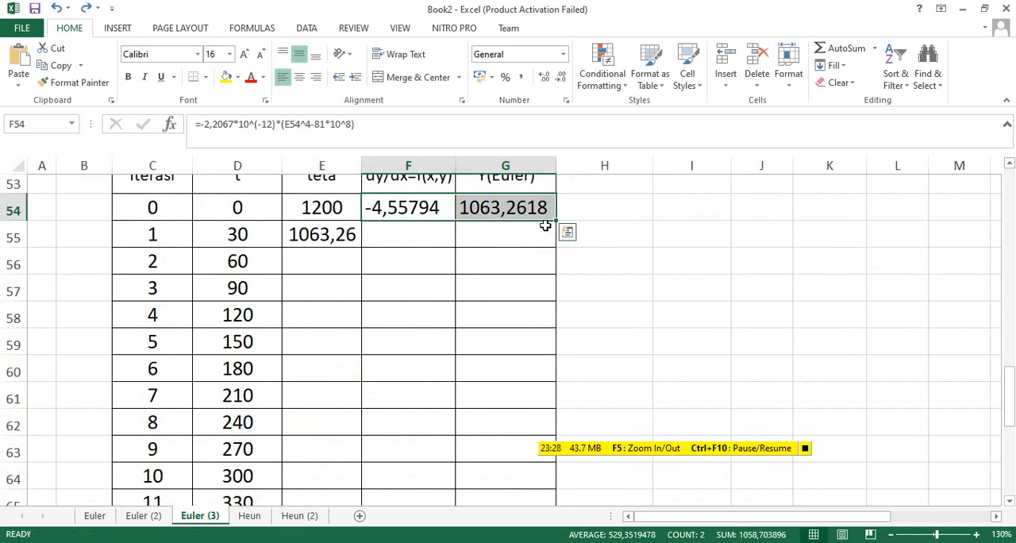
pyautogui.moveTo(555, 222); pyautogui.dragTo(548, 469)
pyautogui.scroll(2, 437, 408)
pyautogui.click(326, 233)
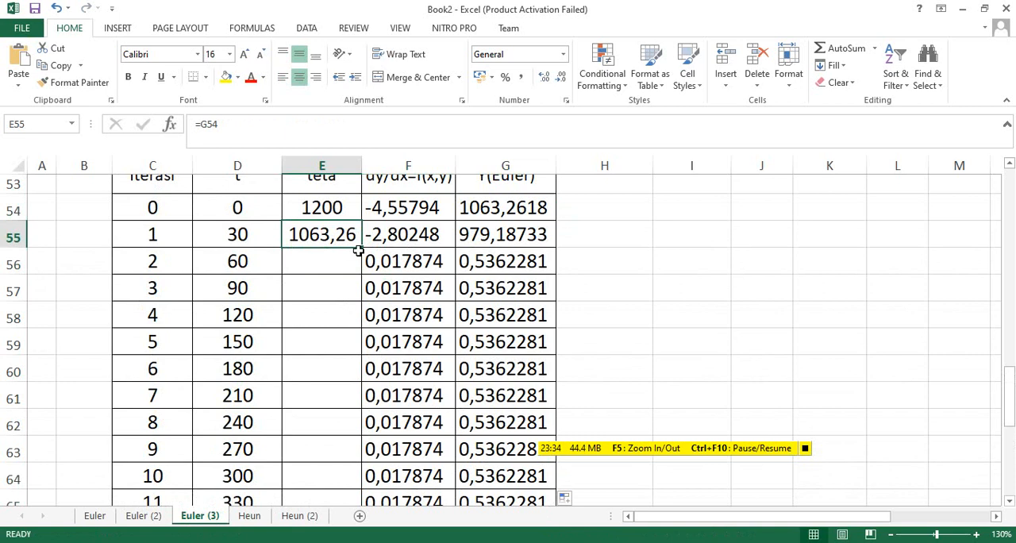
pyautogui.moveTo(361, 248); pyautogui.dragTo(351, 464)
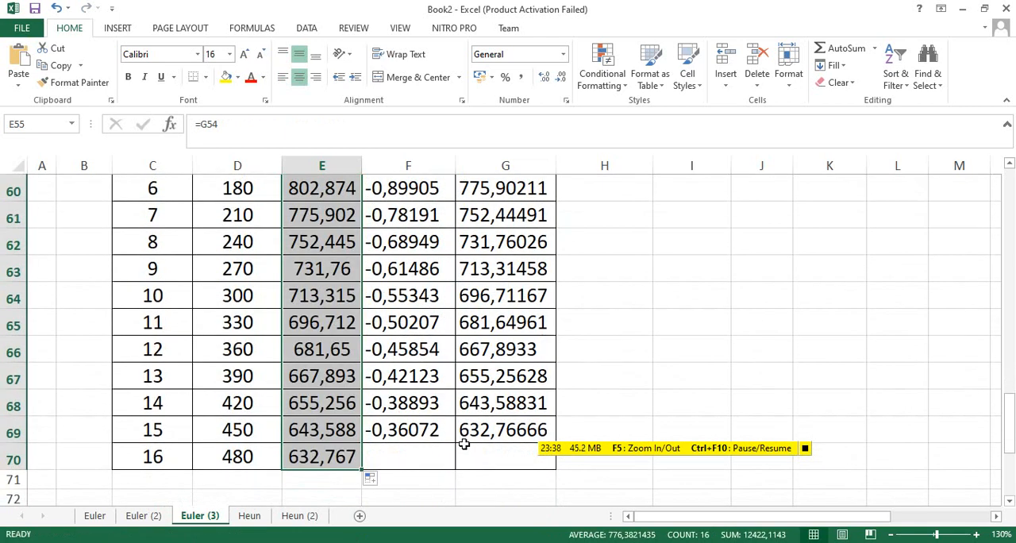
pyautogui.moveTo(706, 442); pyautogui.dragTo(727, 387)
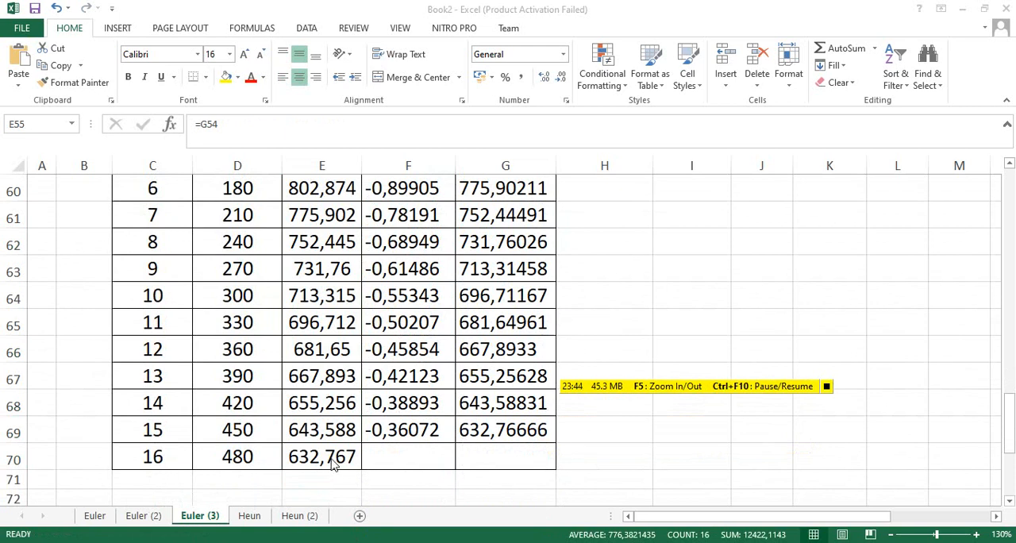
# Check the last iteration's time in D70, and compare it with the target time and step size on PowerPoint's Contoh slide.
pyautogui.click(238, 457)
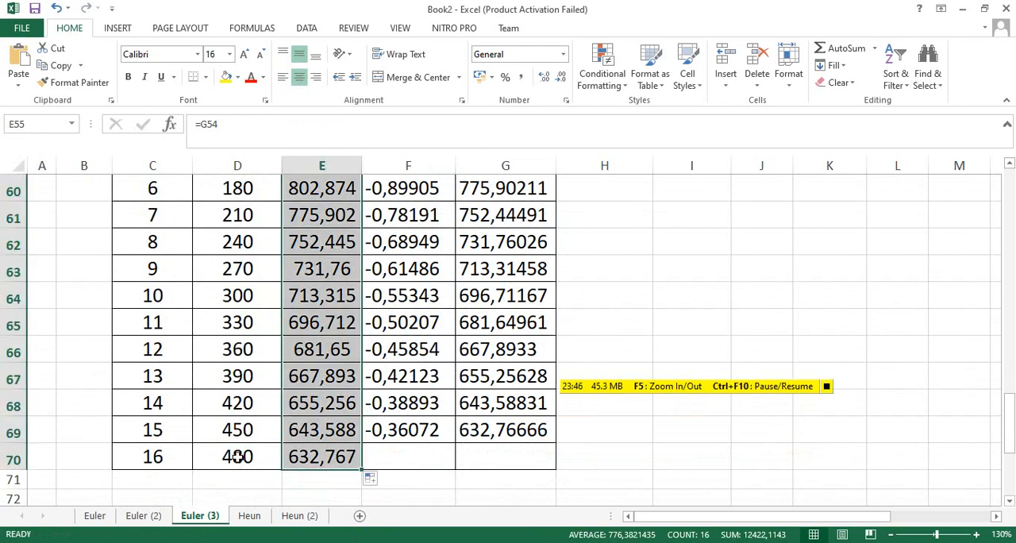
pyautogui.click(238, 457)
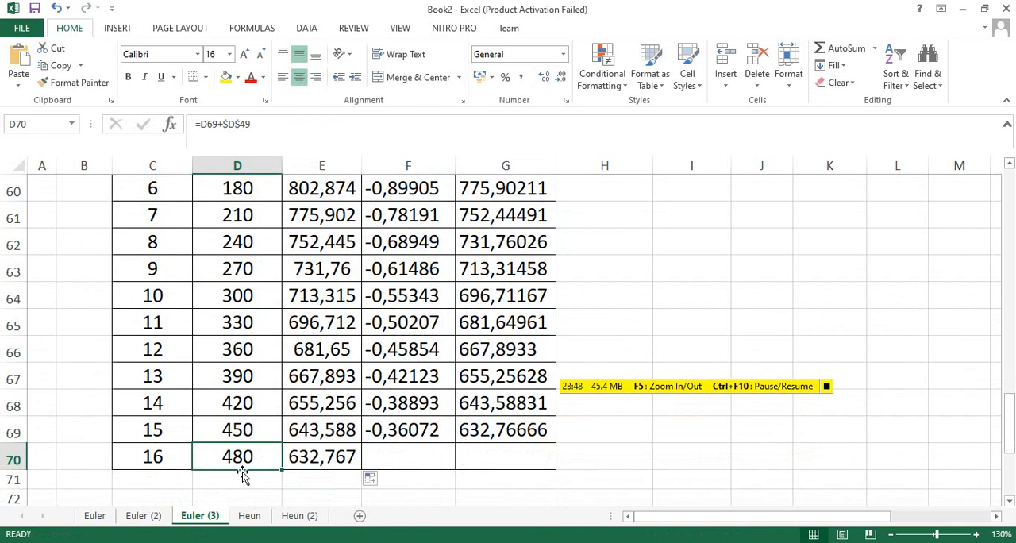
pyautogui.click(387, 542)
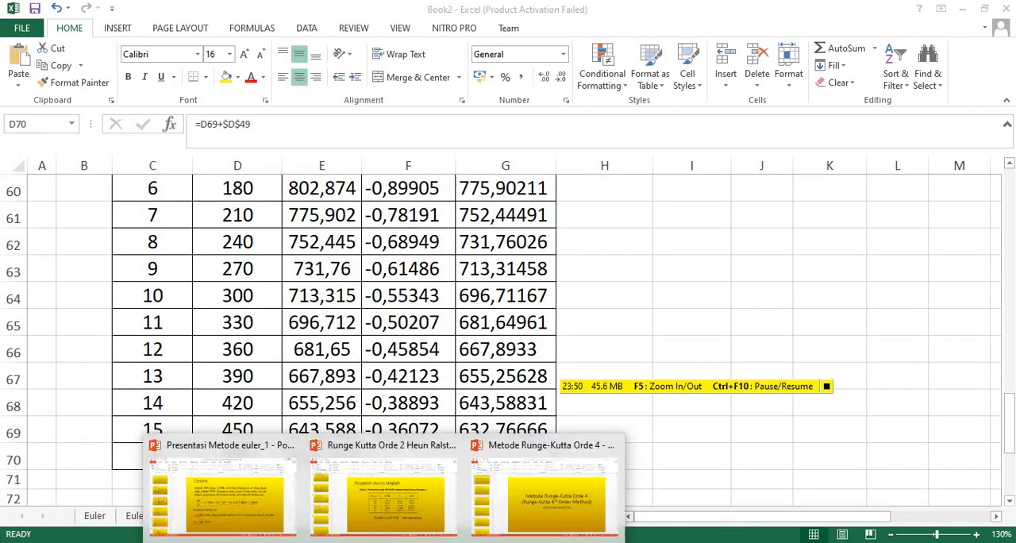
pyautogui.click(275, 502)
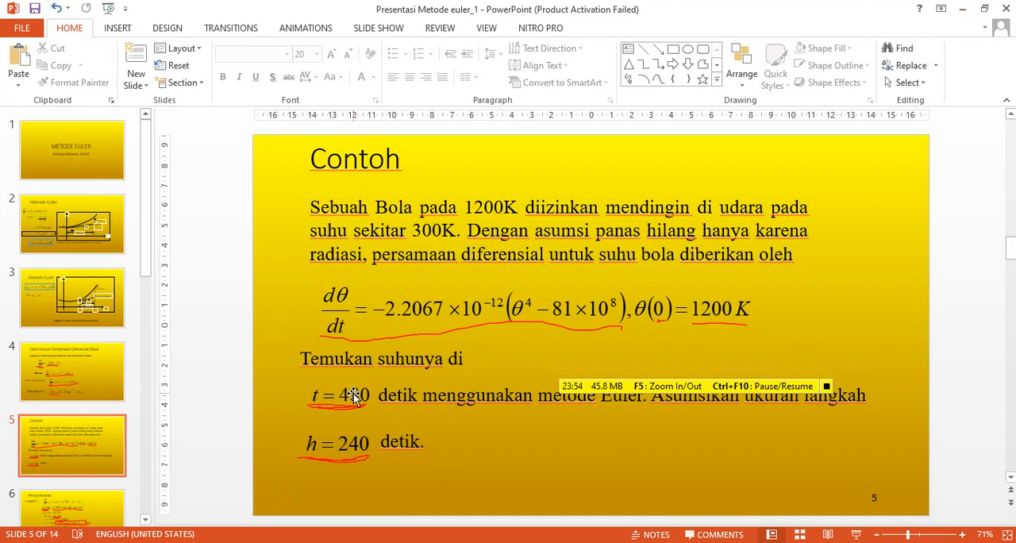
pyautogui.click(351, 445)
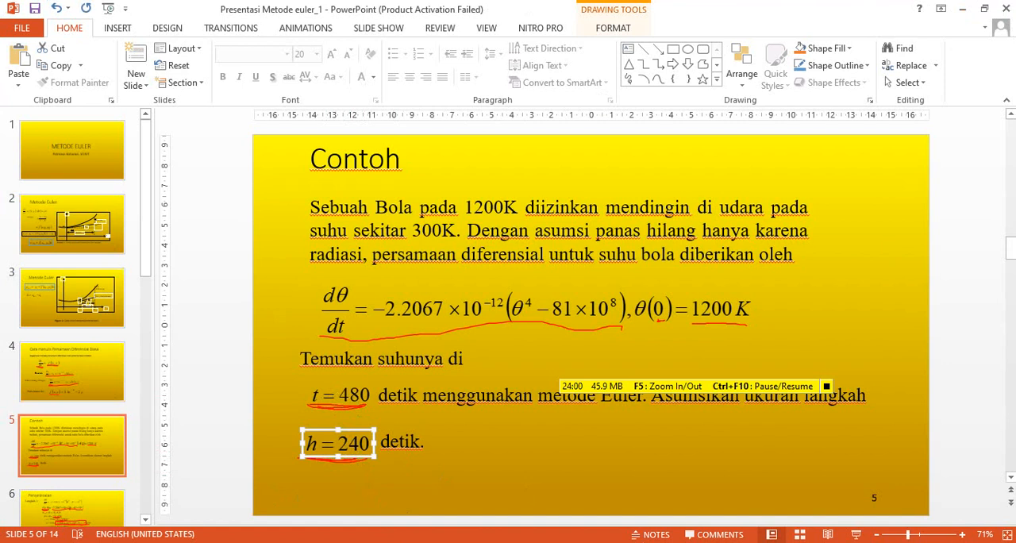
# Review the table's first iterations in Excel, and return to PowerPoint to show the Pengaruh ukuran langkah table full screen.
pyautogui.moveTo(355, 509)
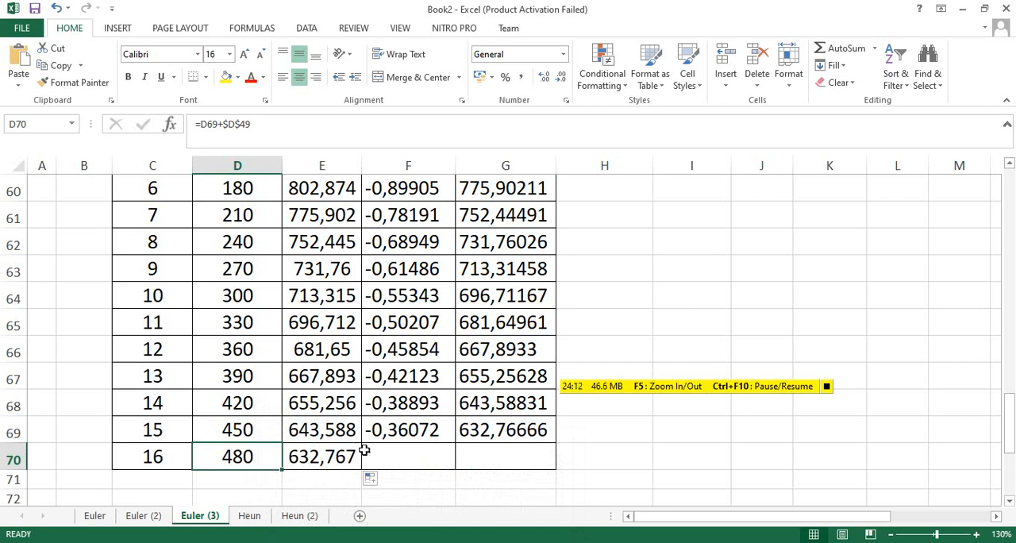
pyautogui.scroll(3, 364, 448)
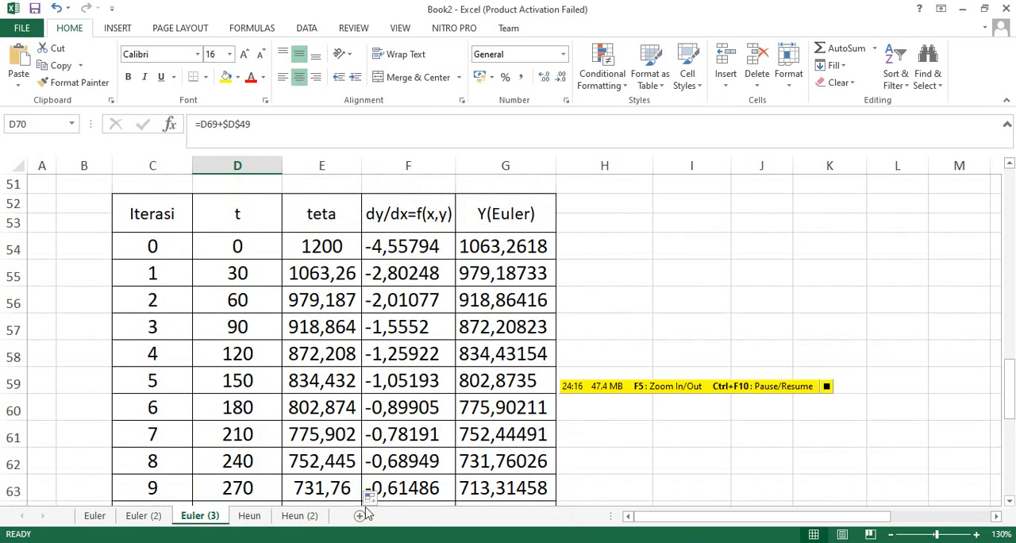
pyautogui.moveTo(386, 537)
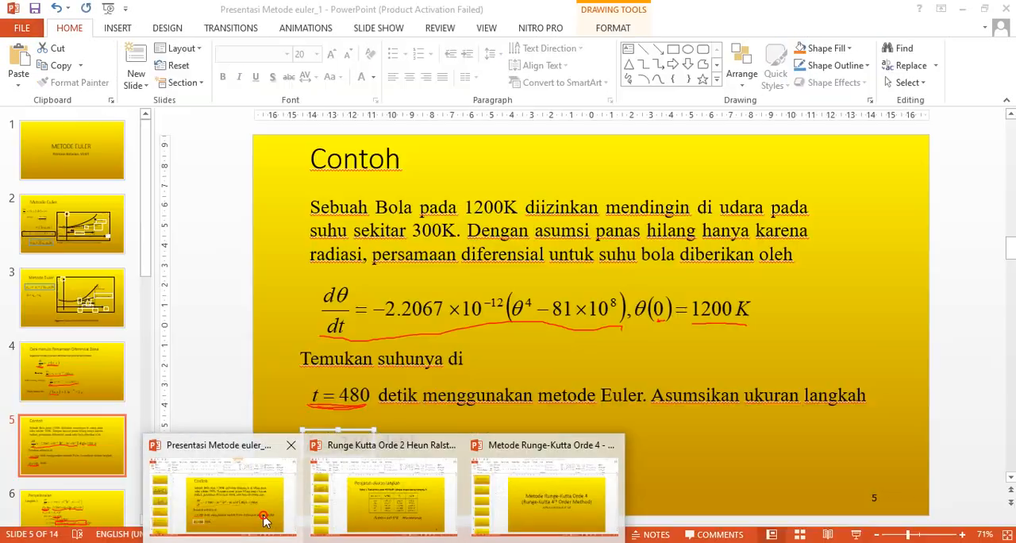
pyautogui.click(268, 522)
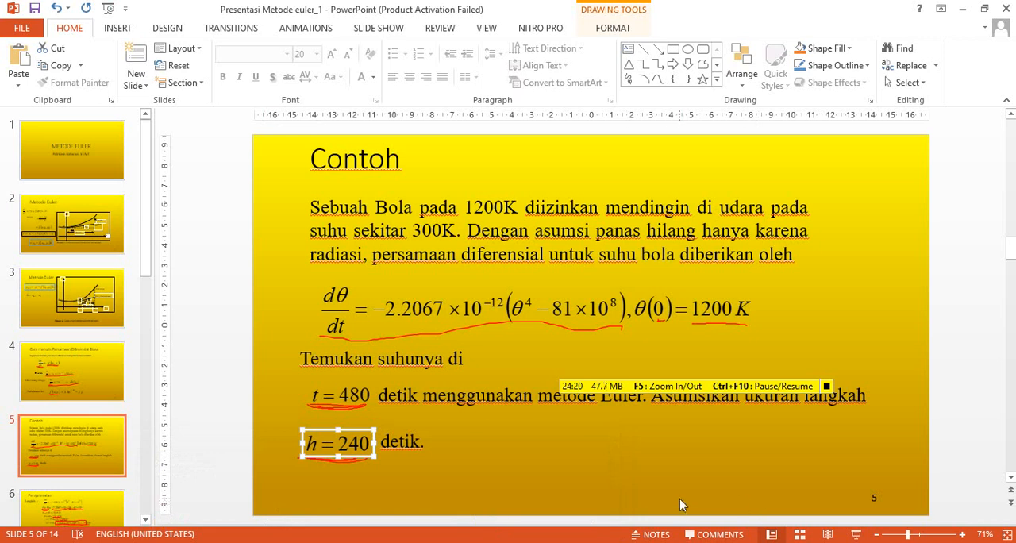
pyautogui.click(856, 535)
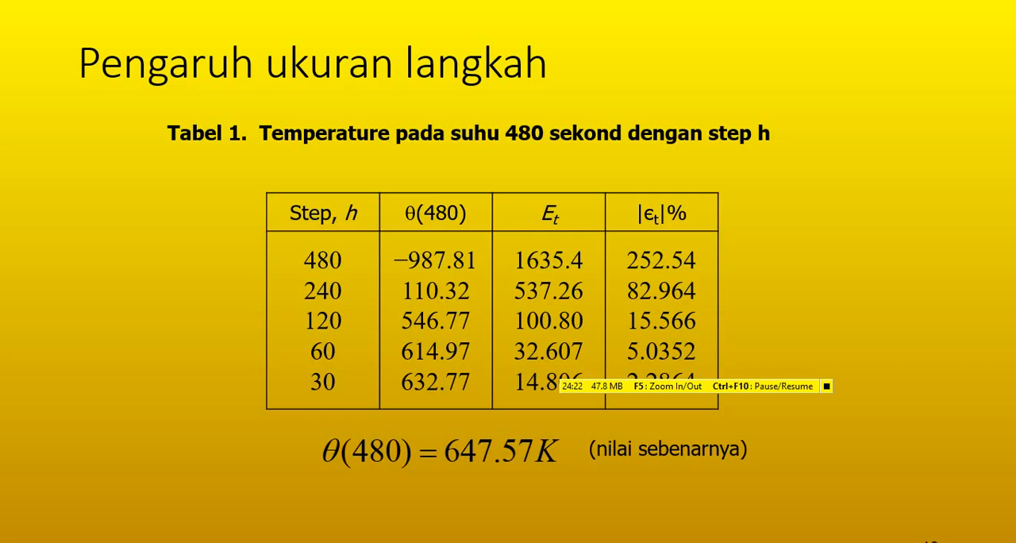